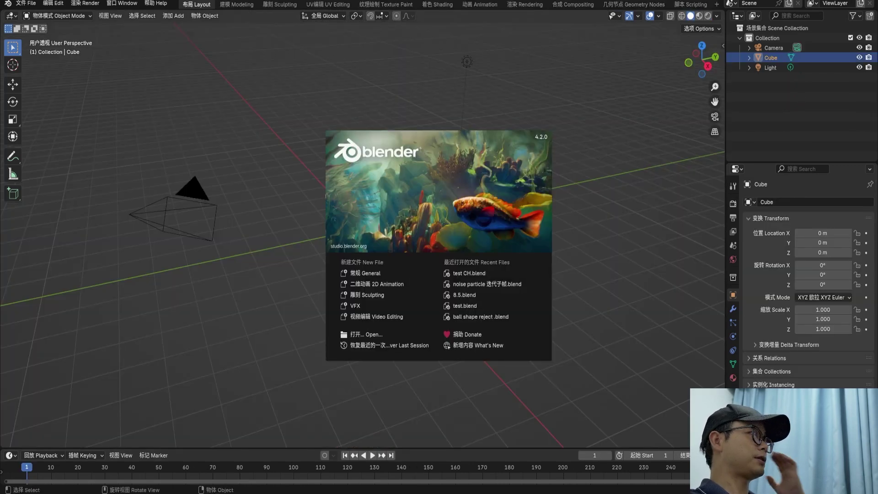
- Switch to the Geometry Nodes workspace, enlarge the node editor and create a new node tree on the cube
left_click(633, 4)
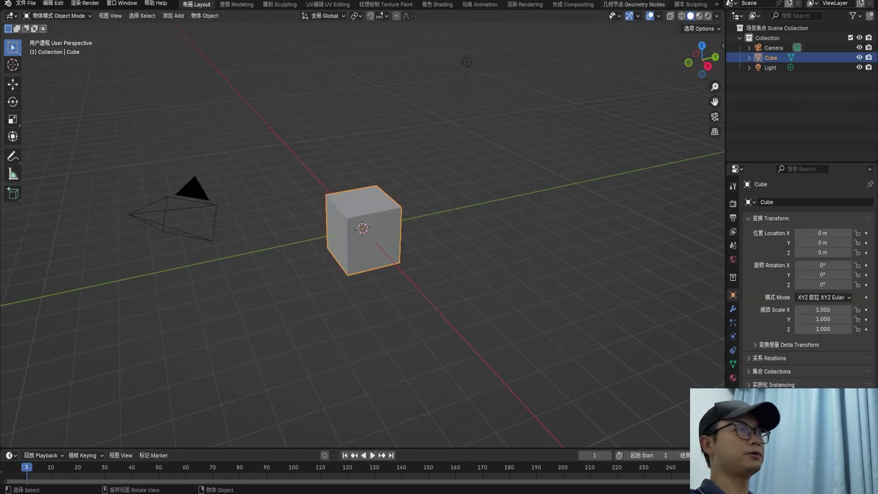
left_click(633, 4)
left_click_drag(359, 229, 359, 149)
left_click(359, 156)
scroll(265, 301, "up", 4)
scroll(359, 304, "up", 6)
middle_click_drag(359, 304, 425, 245)
left_click_drag(220, 255, 52, 254)
scroll(359, 304, "down", 4)
- Add a UV Sphere node feeding the Group Output, disconnect the Group Input and spread the nodes apart
key("shift+a")
type("s")
type("phere")
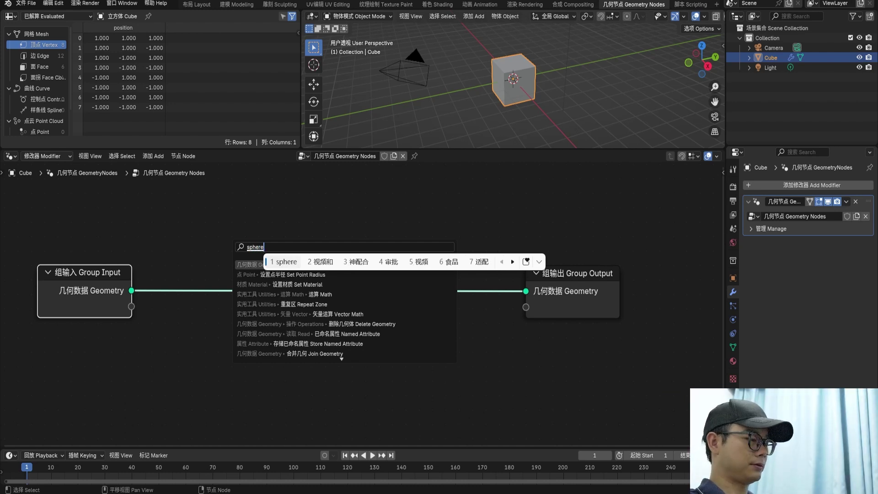
key("Return")
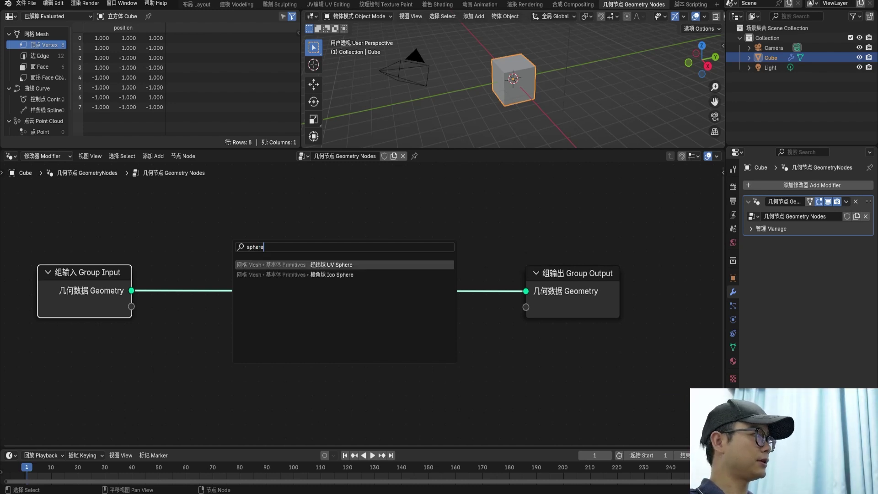
key("Return")
left_click_drag(87, 273, 32, 247)
right_click_drag(117, 286, 129, 250, "ctrl")
left_click_drag(247, 274, 165, 265)
mouse_move(211, 278)
left_mouse_down()
mouse_move(526, 291)
mouse_move(645, 284)
left_mouse_up()
scroll(527, 290, "down", 1)
scroll(526, 291, "down", 1)
scroll(366, 288, "up", 3)
- Insert a Transform Geometry node between the UV Sphere and the Group Output
key("shift+a")
left_click(363, 280)
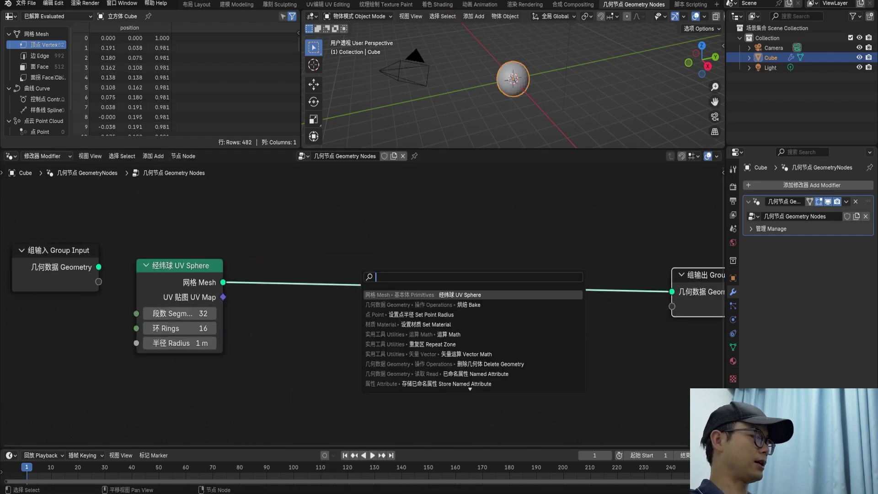
type("trans")
key("Return")
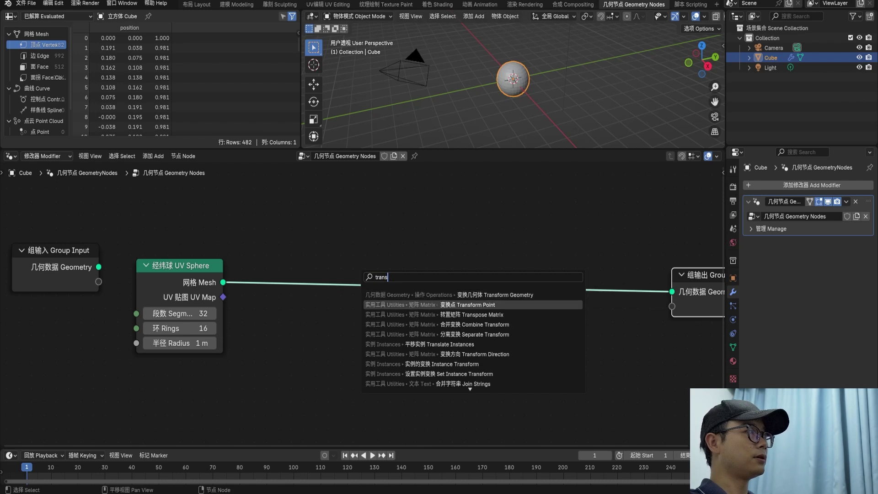
left_click(480, 294)
left_click(286, 236)
scroll(359, 286, "down", 2)
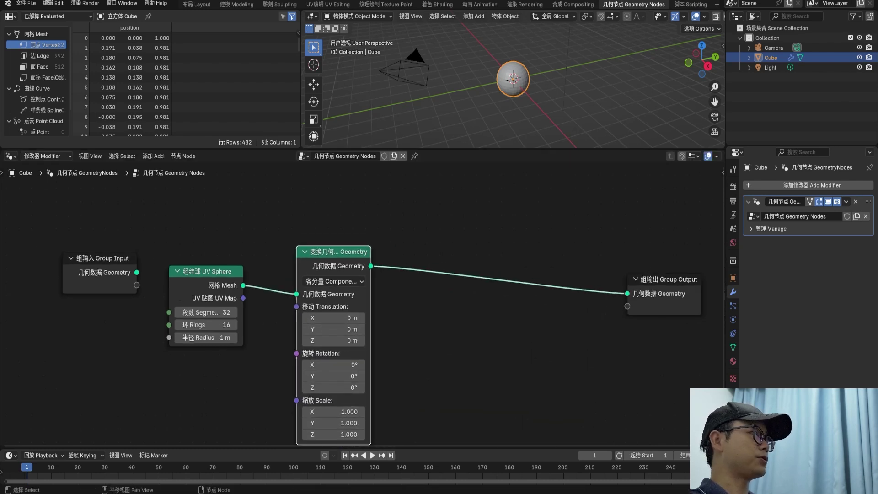
- Set the Transform Geometry node's X scale to 0.2 and check the flattened sphere in the viewport
middle_click_drag(358, 286, 320, 242)
scroll(320, 242, "up", 2)
left_click(289, 386)
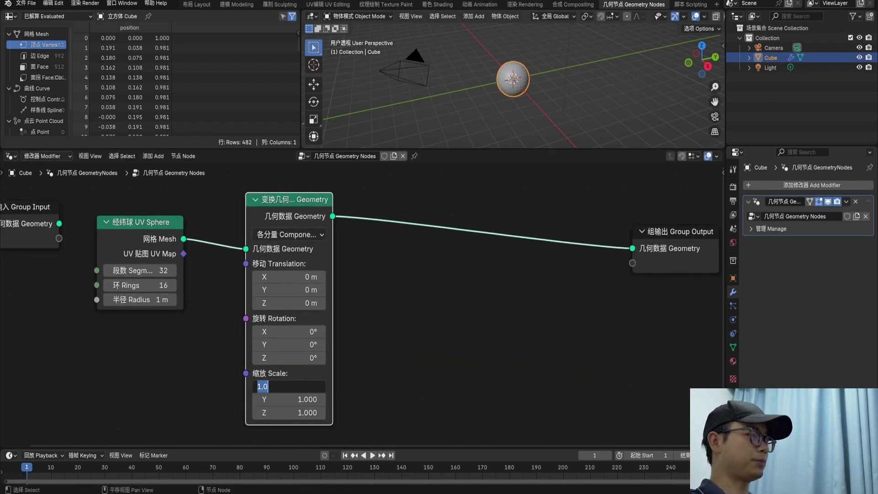
key("Return")
scroll(513, 79, "up", 5)
middle_click_drag(513, 78, 583, 66)
scroll(513, 80, "up", 2)
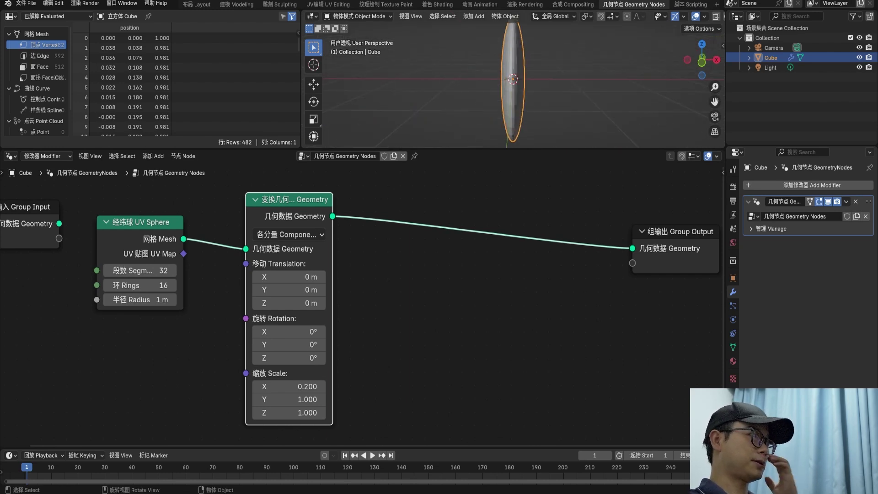
- Insert a Mesh to Volume node between Transform Geometry and the Group Output, making room for more nodes
scroll(363, 302, "down", 3)
middle_click_drag(457, 293, 364, 293)
left_click_drag(517, 243, 677, 242)
key("shift+a")
type("d")
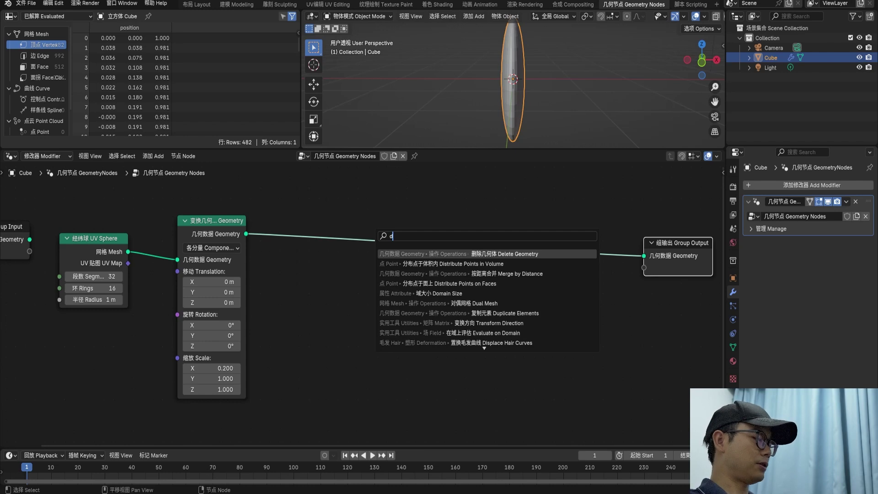
key("BackSpace")
type("mes")
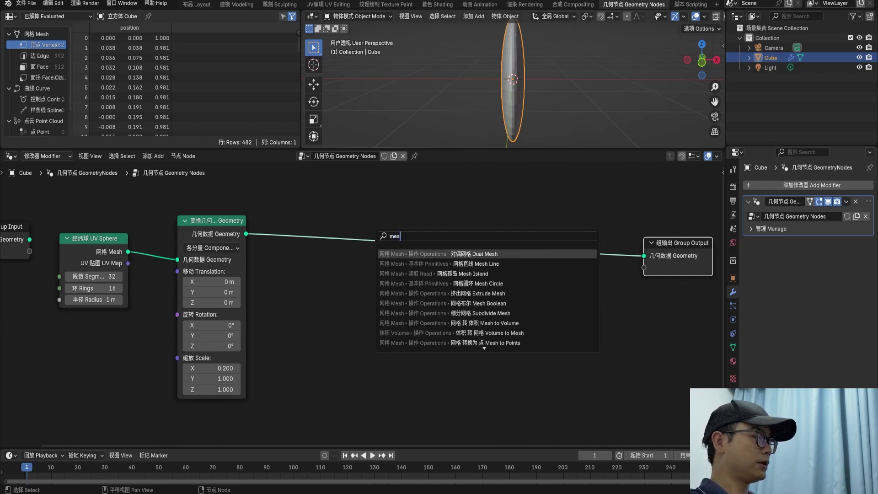
type("h t v")
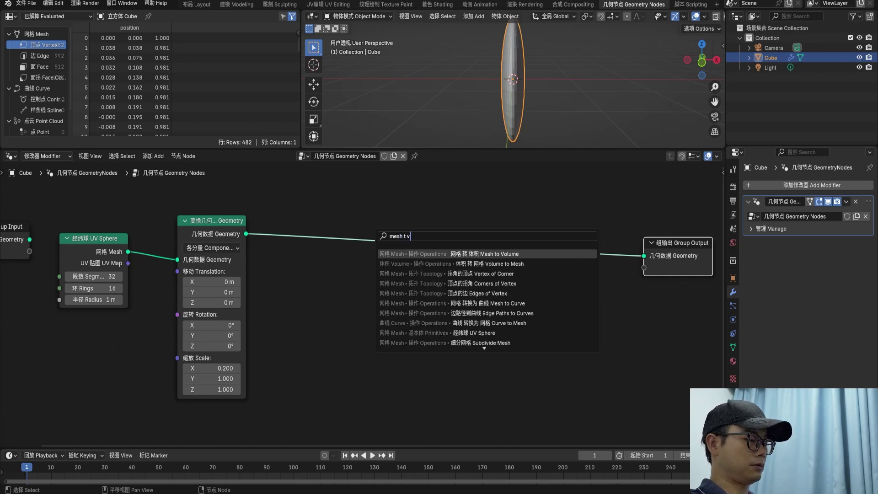
key("Return")
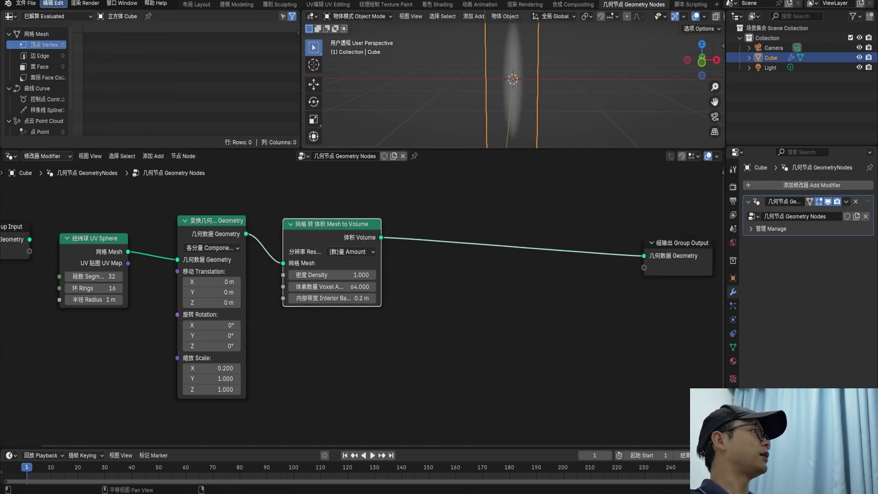
- Change the interface language to English in the preferences
left_click(53, 3)
left_click(82, 140)
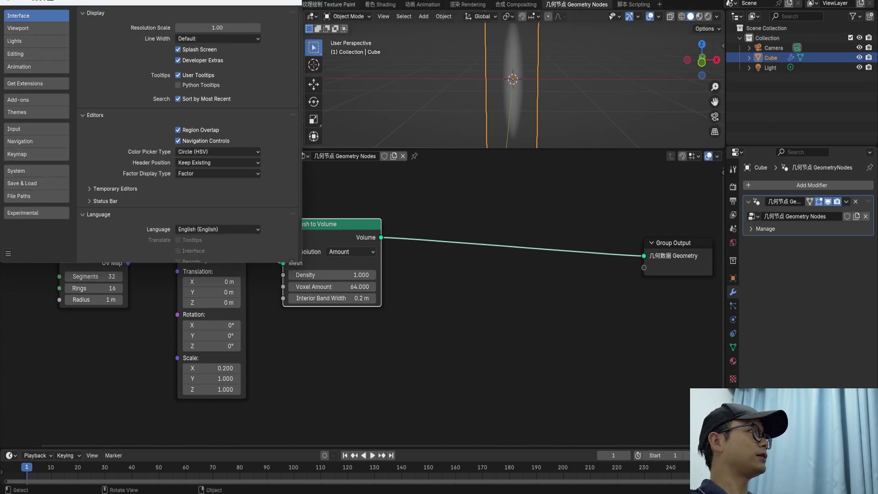
- Insert a Distribute Points in Volume node after Mesh to Volume
key("shift+a")
type("distr")
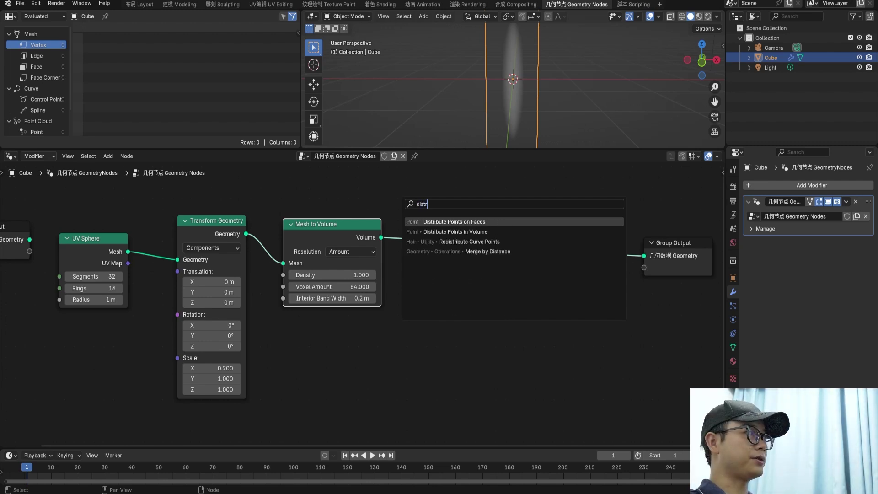
left_click(466, 231)
left_click(402, 219)
- Set the Distribute Points in Volume density to 100 and check the points in the viewport
middle_click_drag(439, 260, 414, 261)
scroll(428, 266, "up", 2)
left_click(428, 267)
type("100")
key("Return")
scroll(513, 80, "up", 1)
middle_click_drag(512, 80, 468, 82)
- Move the Group Output farther away and add a Simulation Zone before it
scroll(316, 274, "down", 3)
middle_click_drag(316, 275, 138, 278)
left_click_drag(443, 245, 649, 255)
scroll(648, 255, "down", 4)
key("shift+a")
left_click(409, 237)
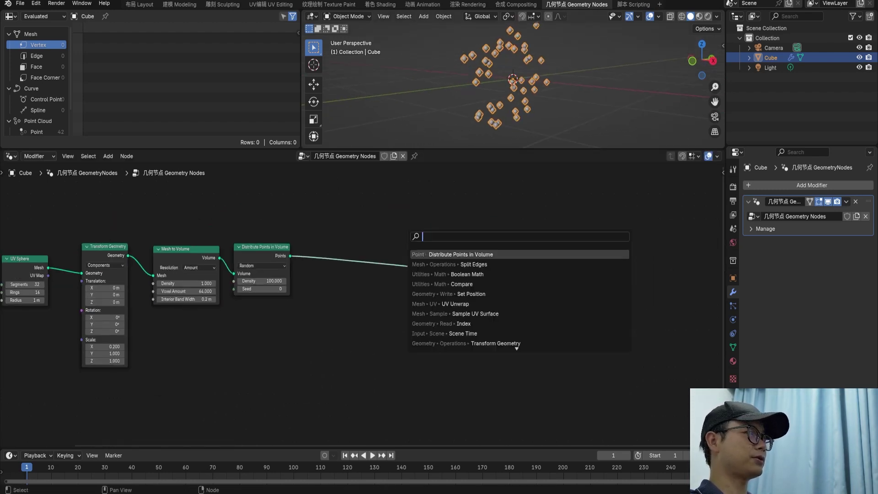
type("sim")
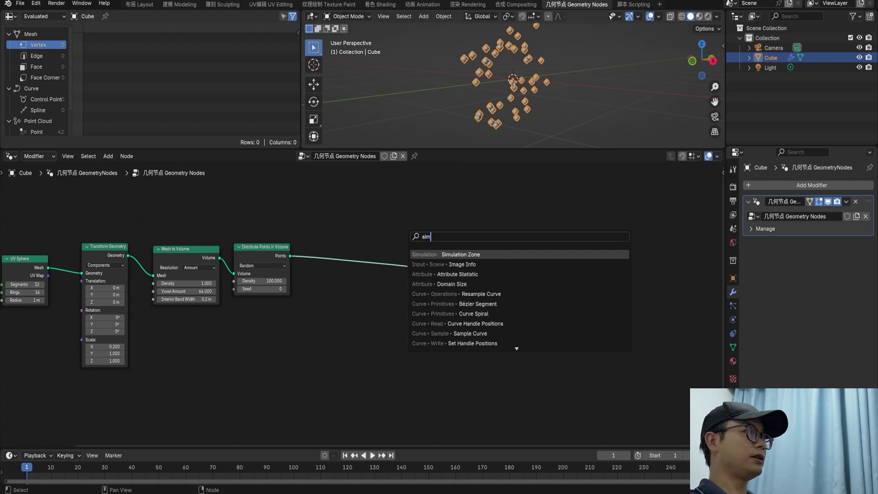
key("Return")
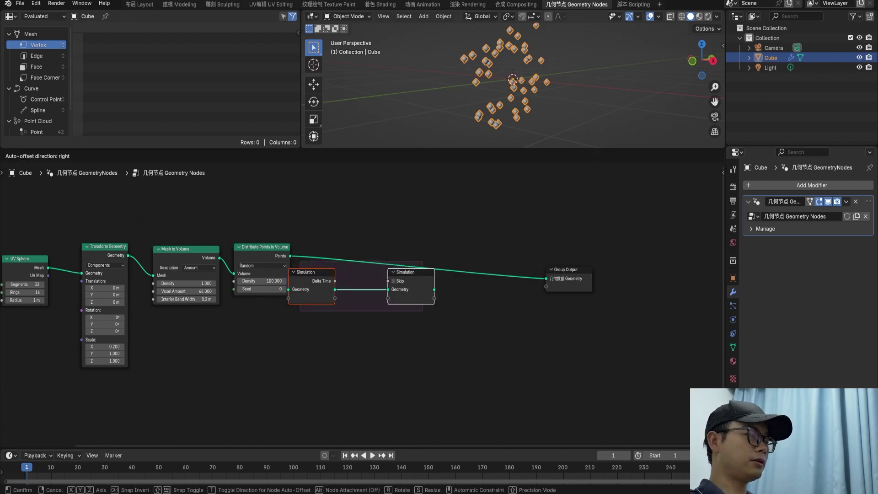
- Route the distributed points through the Simulation Zone to the Group Output and spread the zone's nodes apart
scroll(320, 242, "up", 2)
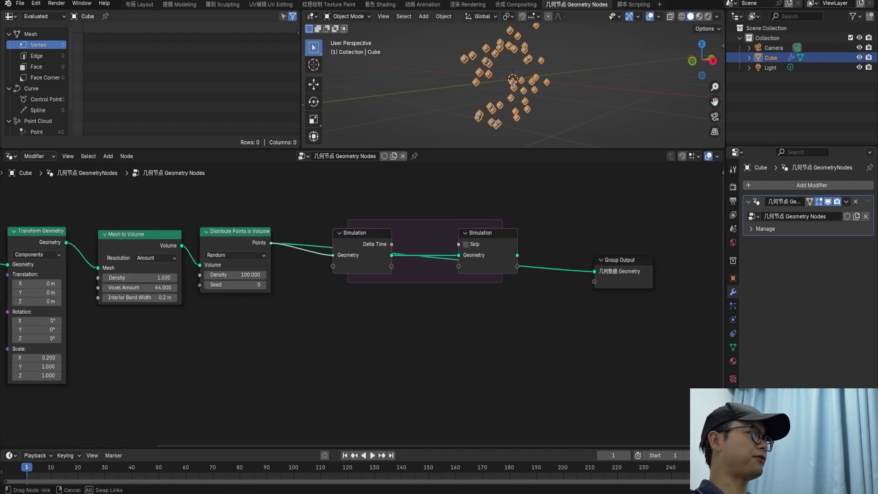
left_click_drag(332, 255, 333, 255)
middle_click_drag(333, 256, 242, 256)
scroll(243, 256, "down", 1)
left_click_drag(521, 264, 714, 264)
left_click_drag(388, 239, 679, 274)
key("Escape")
scroll(362, 306, "up", 3)
left_click_drag(246, 221, 240, 256)
key("shift+a")
left_click(291, 209)
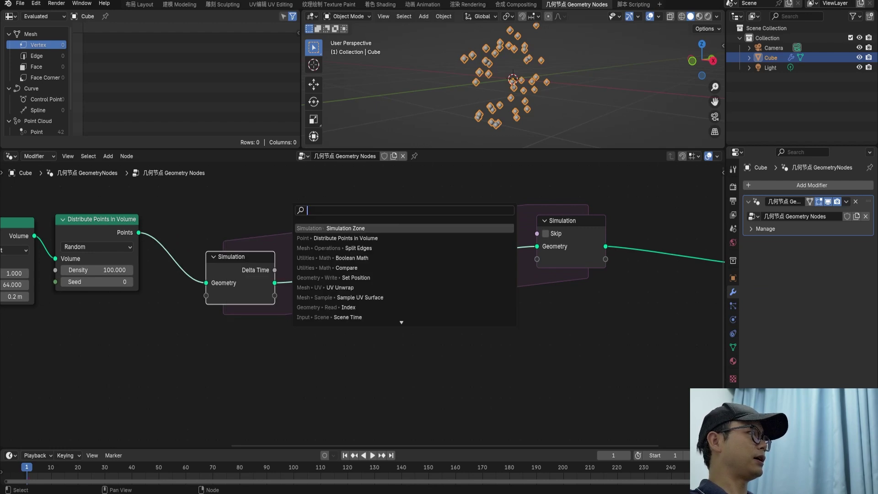
type("join str")
key("Return")
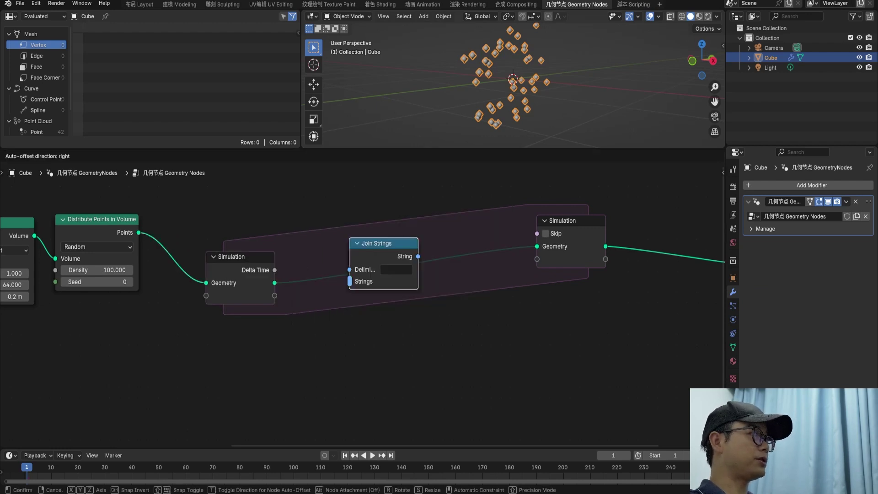
key("Escape")
- Insert a Join Geometry node between the simulation input and simulation output nodes
key("shift+a")
type("join")
key("Return")
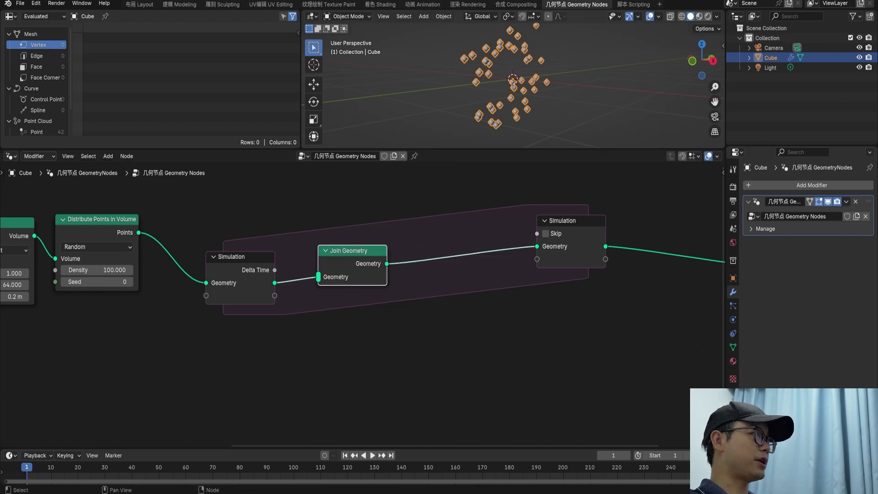
- Disconnect the distributed points from the simulation input, link them to Join Geometry instead and reposition that node
left_click_drag(240, 257, 235, 266)
right_click_drag(181, 247, 163, 279, "ctrl")
left_click_drag(139, 232, 246, 243)
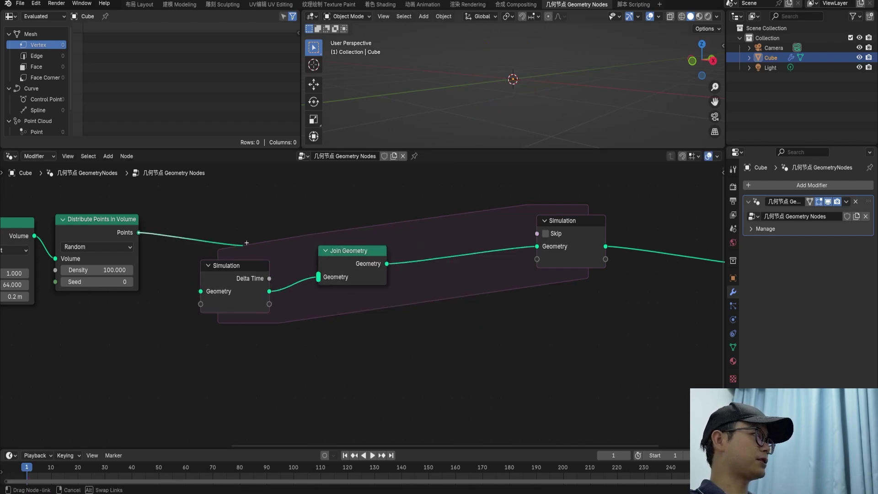
right_click(313, 265)
left_click_drag(139, 232, 318, 276)
left_click_drag(338, 263, 323, 226)
scroll(362, 299, "down", 2)
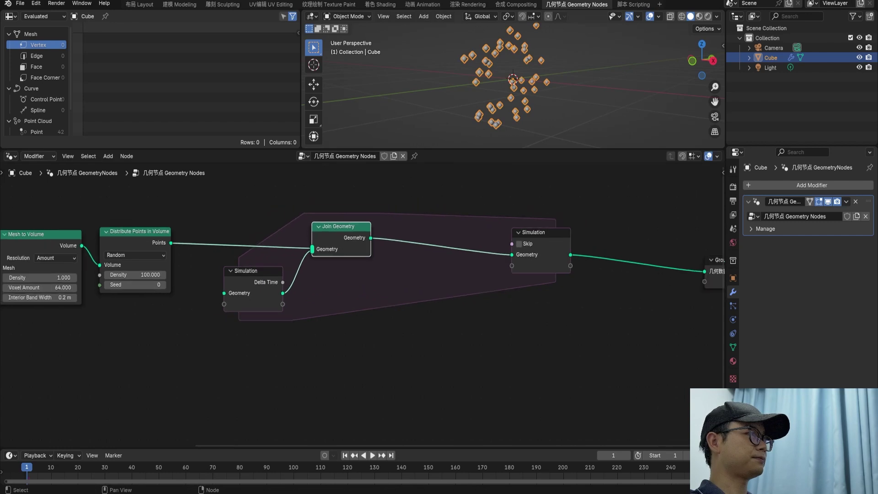
- Toggle the simulation output's Skip option on and back off
middle_click_drag(519, 243, 443, 237)
left_click(443, 237)
left_click(463, 226)
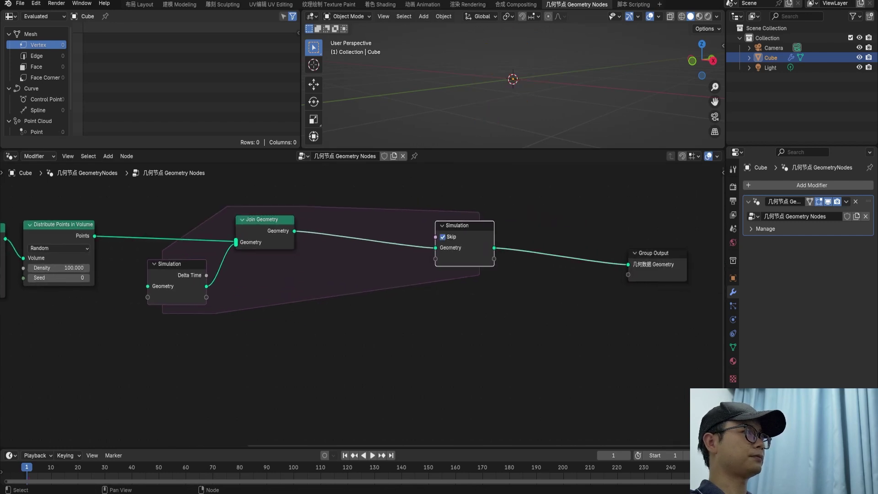
left_click(442, 237)
- Make room in the simulation zone and insert a Set Position node after Join Geometry
left_click_drag(464, 226, 544, 228)
key("shift+a")
type("s")
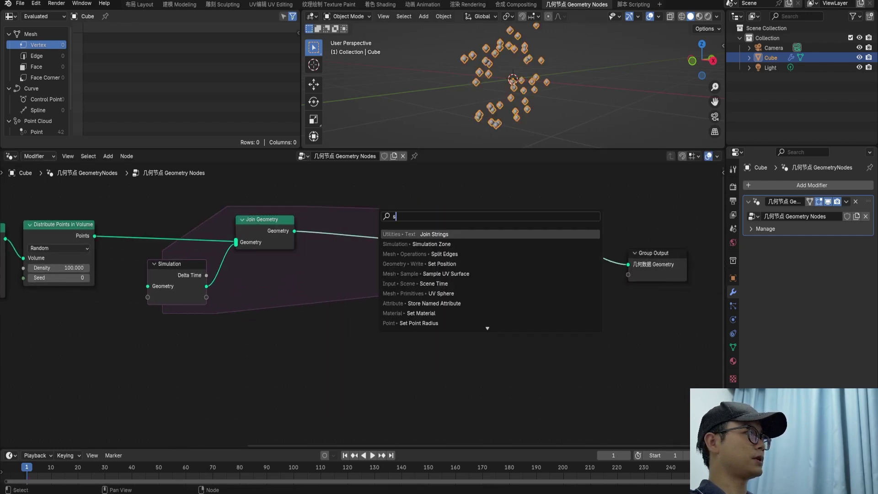
type("et po")
key("Return")
left_click(363, 223)
- Add a Noise Texture node linked to the Set Position node's Offset input
scroll(362, 303, "down", 3)
middle_click_drag(361, 304, 359, 267)
scroll(359, 305, "up", 1)
left_click_drag(359, 241, 232, 307)
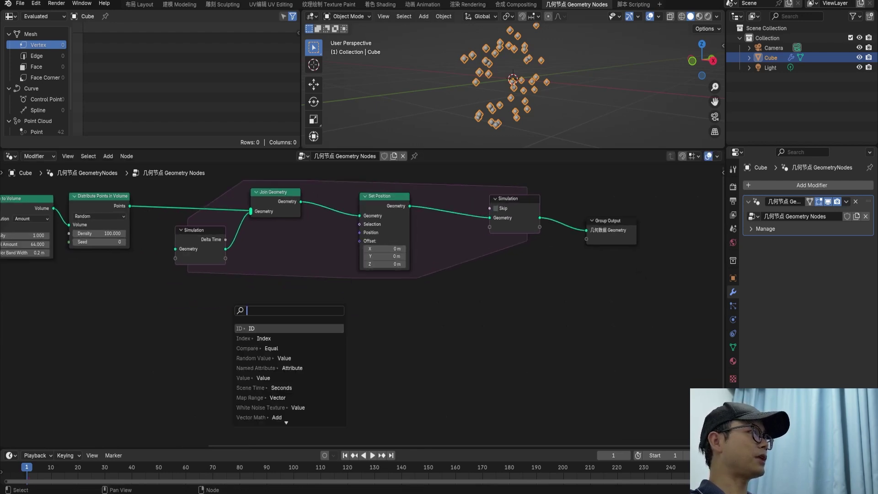
type("norm")
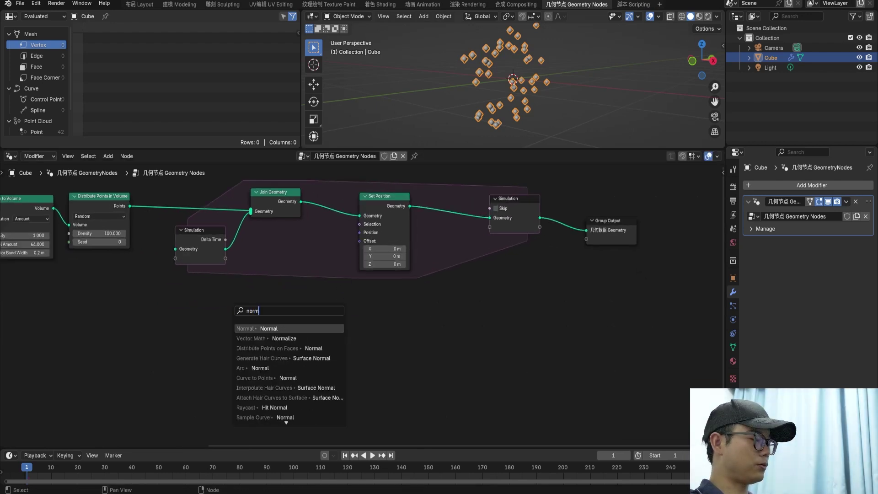
key("BackSpace")
key("BackSpace")
type("ise")
key("Return")
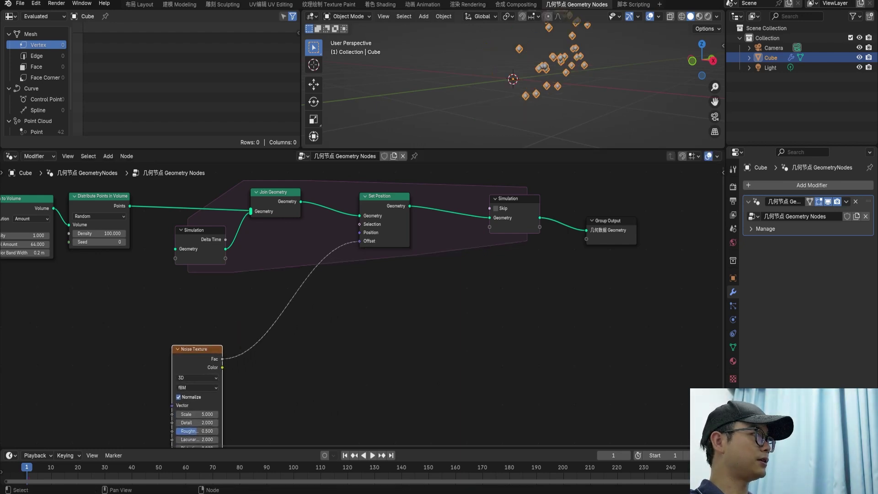
- Set the Noise Texture's dimensions to 4D
middle_click_drag(329, 337, 398, 268)
scroll(398, 268, "up", 3)
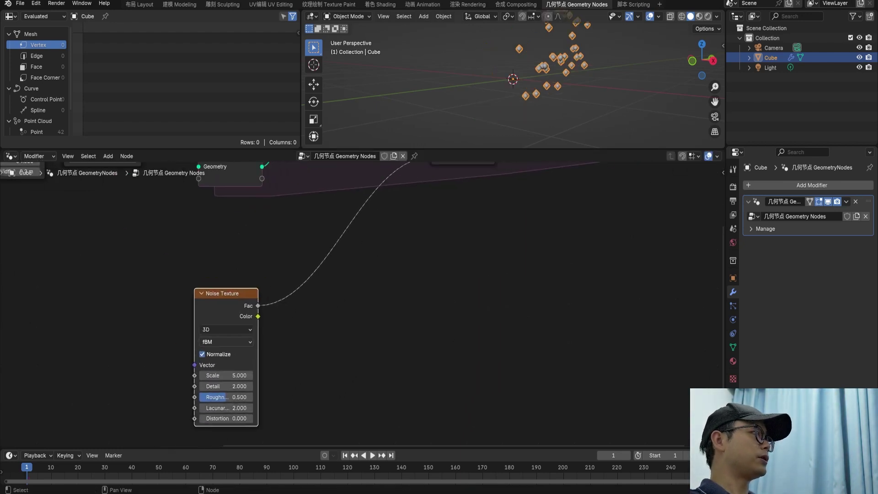
left_click(211, 329)
left_click(207, 386)
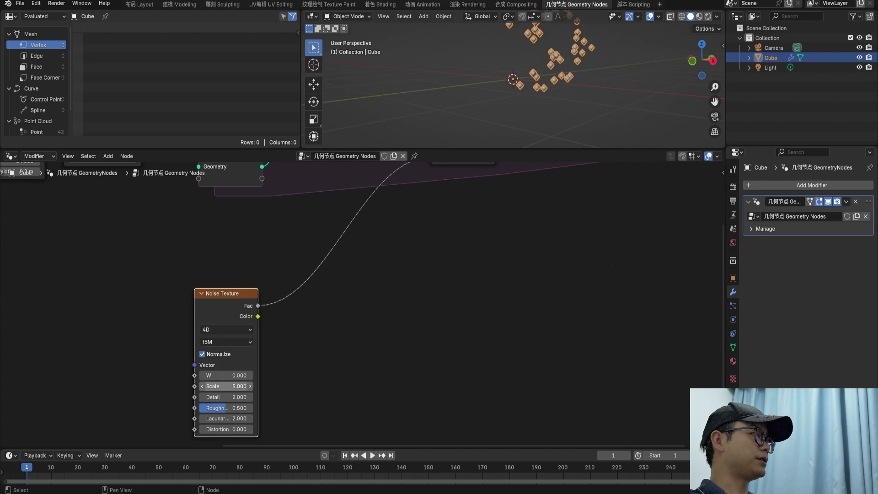
- Add a Map Range node set to Vector and link the Noise Texture's Color output to its Vector input
middle_click_drag(271, 253, 268, 291)
key("shift+a")
type("map")
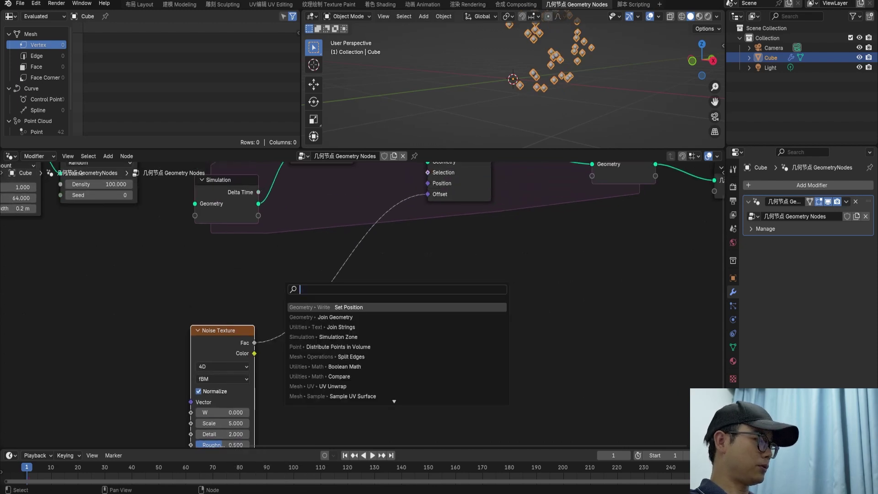
key("Return")
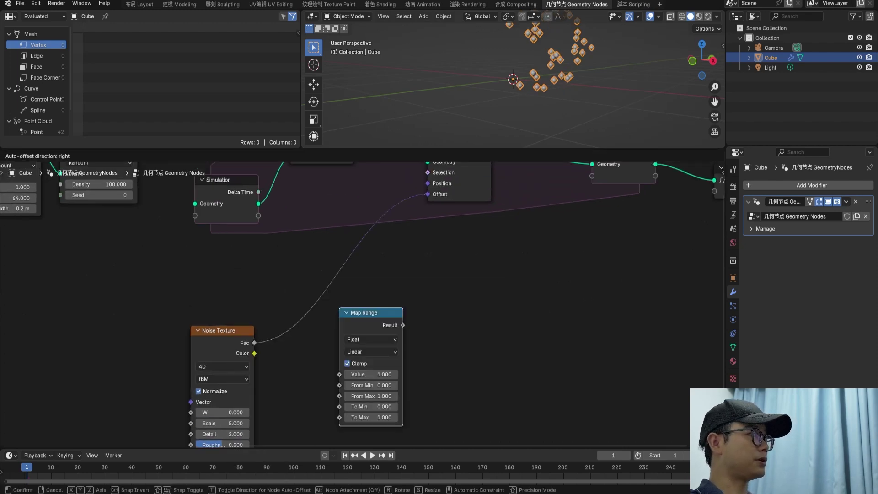
left_click(370, 339)
left_click(370, 373)
left_click_drag(254, 353, 340, 373)
middle_click_drag(339, 373, 319, 269)
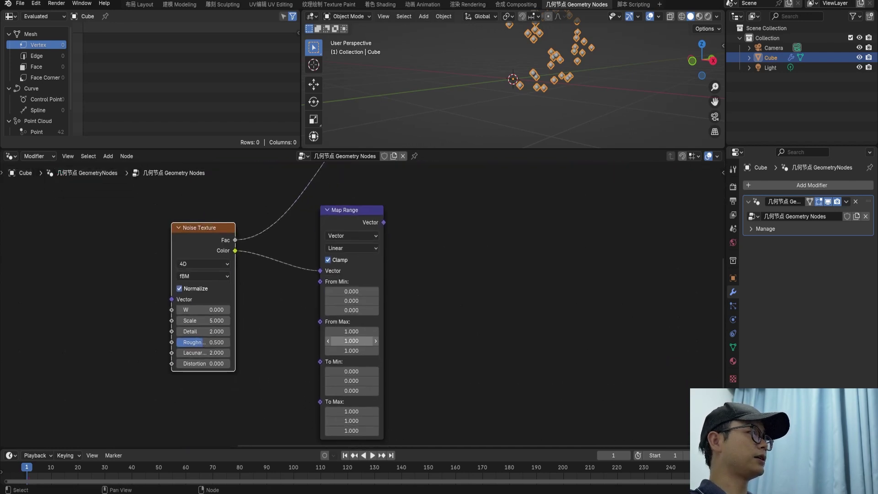
left_click_drag(203, 226, 211, 227)
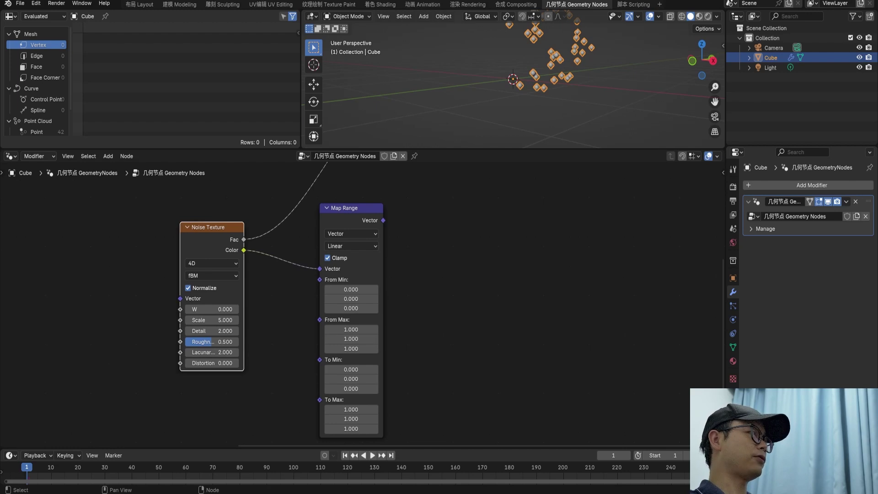
- Set the Map Range's To Min to -1 on all axes and link its Vector output to Set Position's Offset
left_click_drag(351, 369, 351, 389)
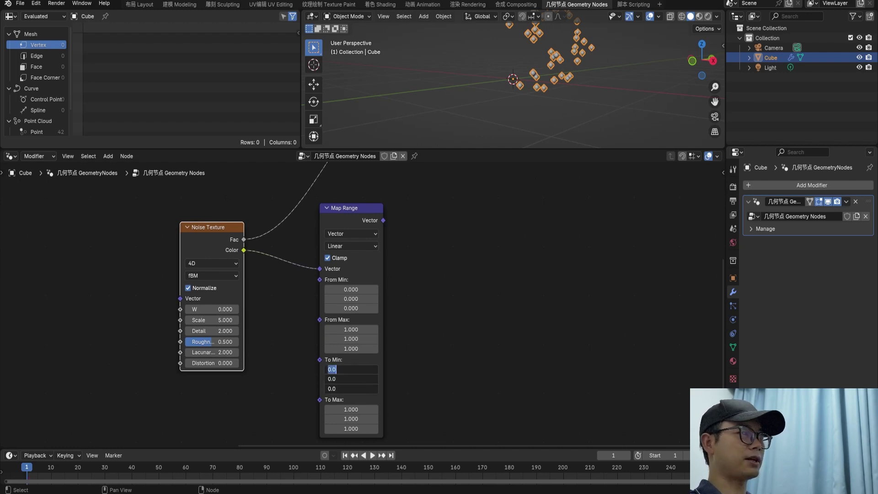
key("Return")
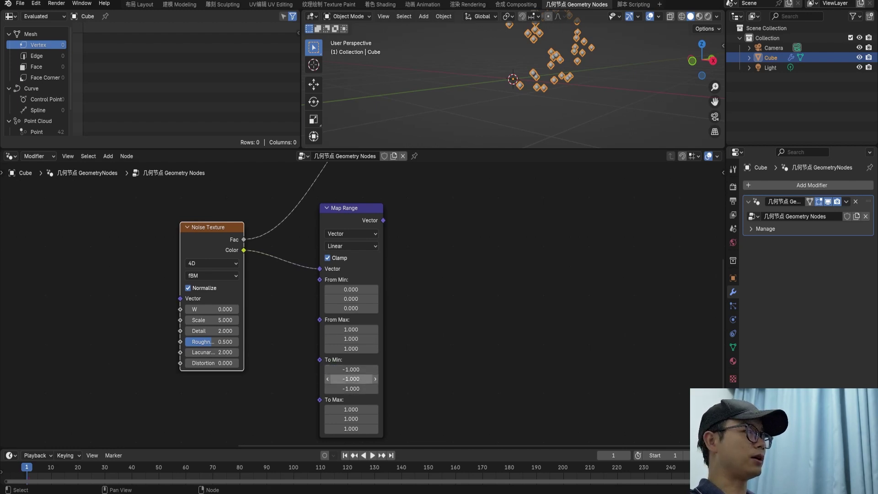
middle_click_drag(351, 348, 322, 421)
scroll(322, 411, "down", 3)
middle_click_drag(329, 316, 384, 376)
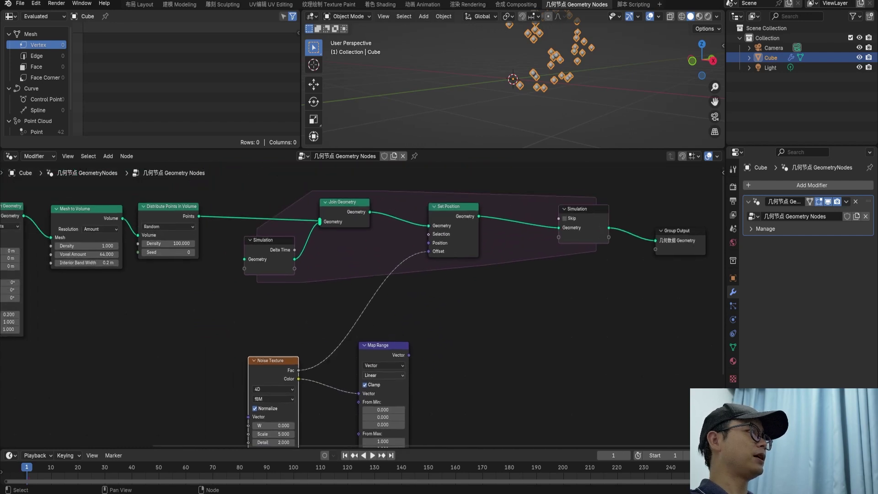
scroll(384, 375, "up", 2)
left_click_drag(416, 363, 439, 243)
left_click_drag(259, 370, 314, 371)
- Play the animation to check how the remapped noise moves the points
middle_click_drag(314, 371, 317, 290)
scroll(309, 315, "down", 1)
scroll(310, 315, "up", 1)
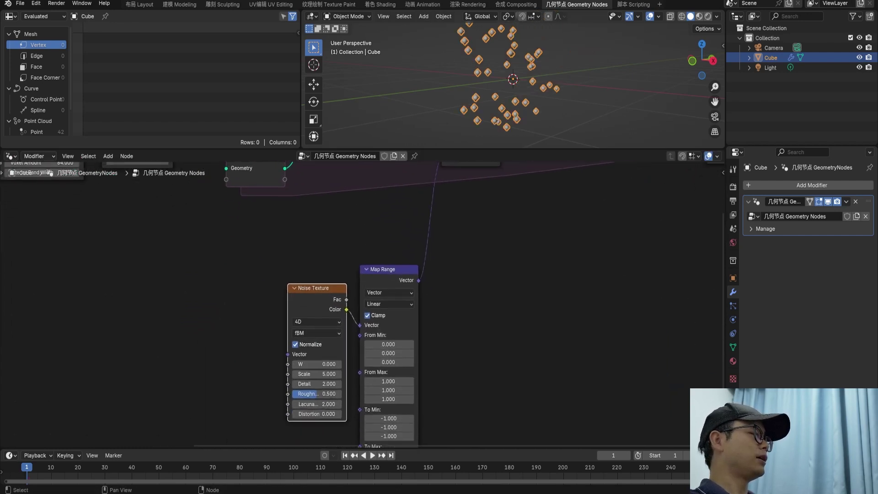
key("space")
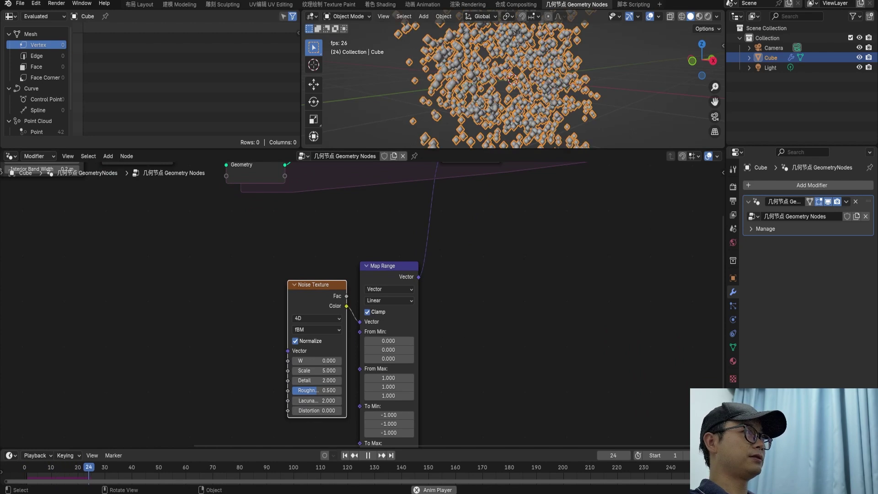
key("space")
- Make room in the simulation zone and insert a Store Named Attribute node after Set Position
scroll(412, 256, "down", 4)
middle_click_drag(411, 256, 349, 332)
scroll(311, 314, "up", 3)
left_click_drag(613, 234, 723, 224)
left_click_drag(461, 210, 603, 214)
key("shift+a")
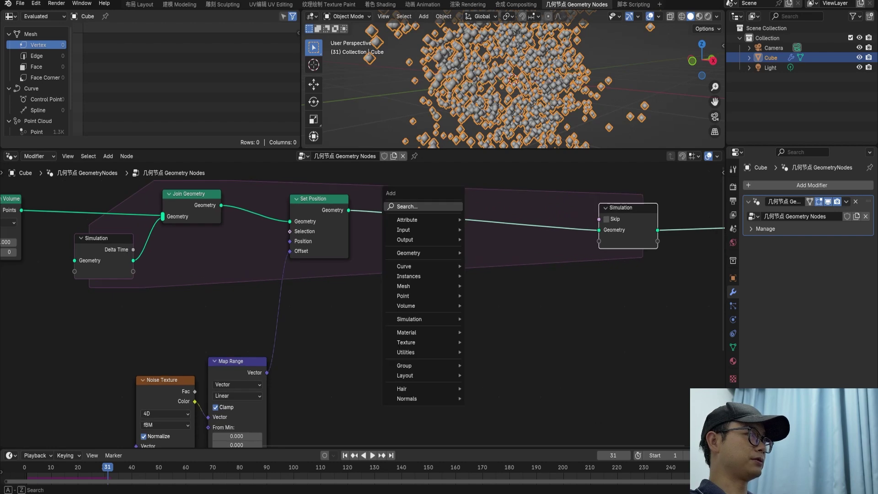
type("stor")
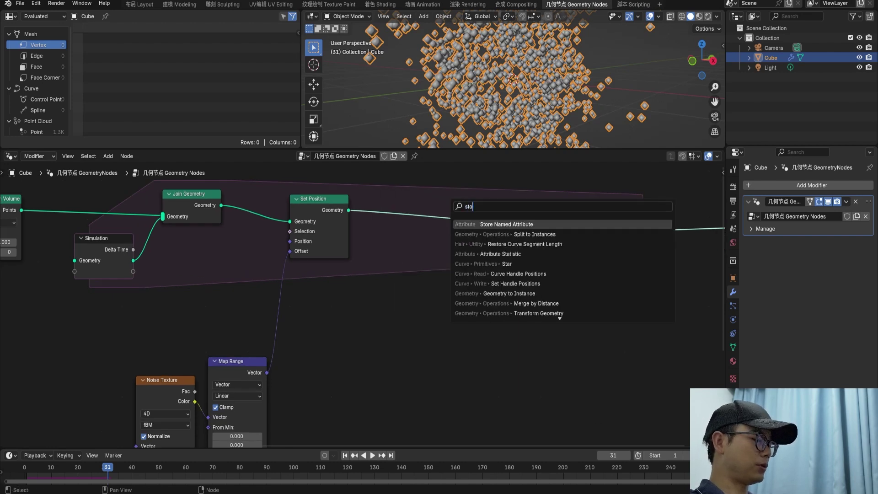
key("Return")
left_click(462, 203)
scroll(363, 299, "up", 1)
scroll(503, 224, "up", 1)
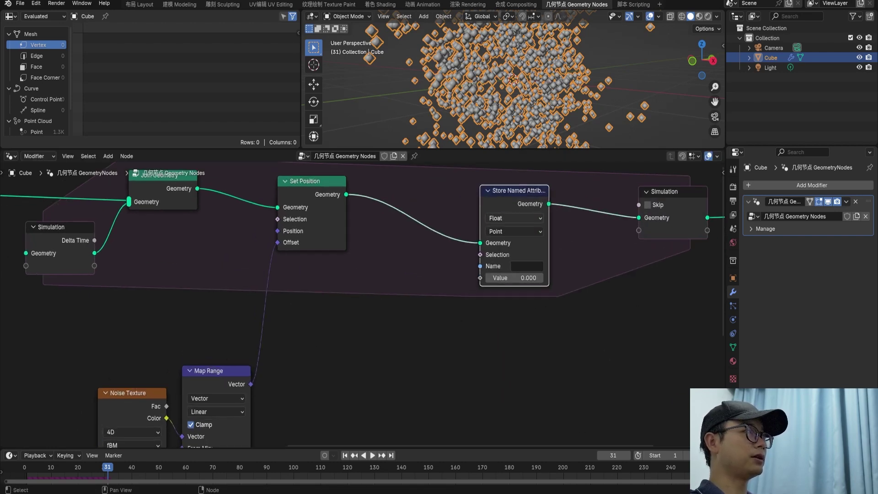
- Set the Store Named Attribute node's data type to Integer and name the attribute T
left_click(515, 218)
left_click(516, 256)
left_click(526, 266)
type("T")
key("Return")
- Add an Integer Named Attribute node reading T and link it to Store Named Attribute's Value input
left_click_drag(480, 278, 484, 361)
type("name")
key("Return")
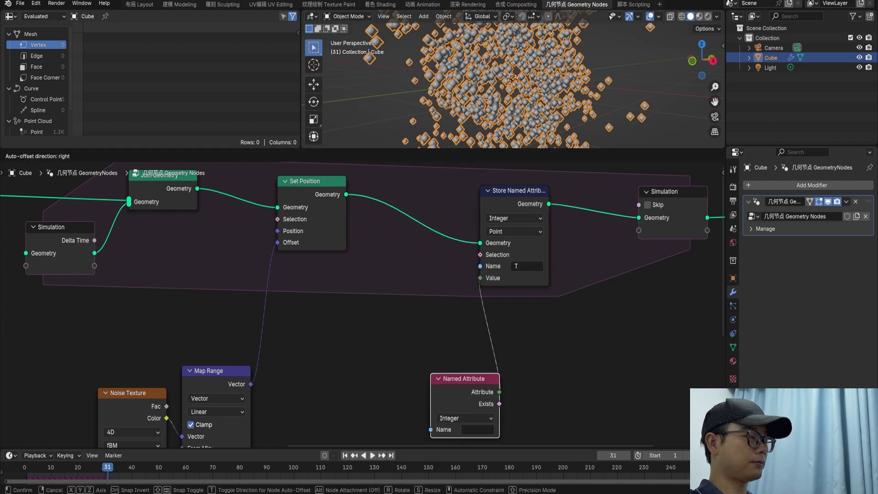
left_click(551, 389)
left_click(528, 434)
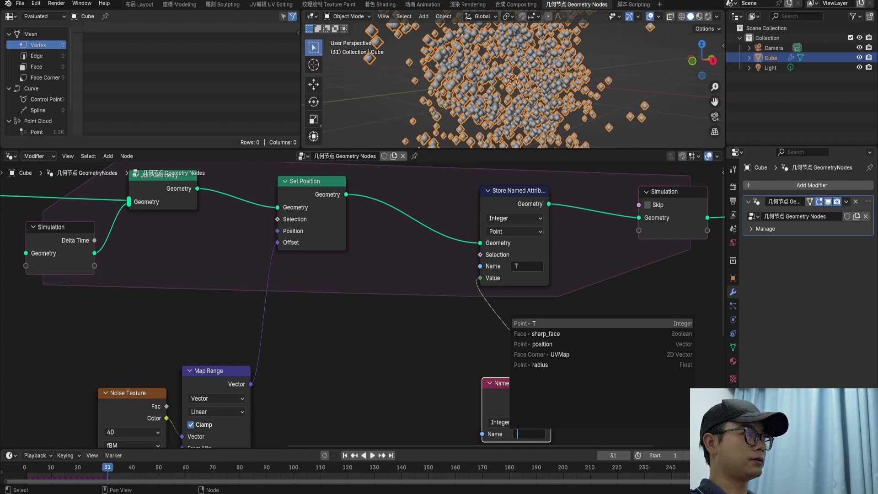
key("Escape")
- Insert a Math Add node with value 1 between the T Named Attribute and Store Named Attribute's Value input
key("shift+a")
type("math")
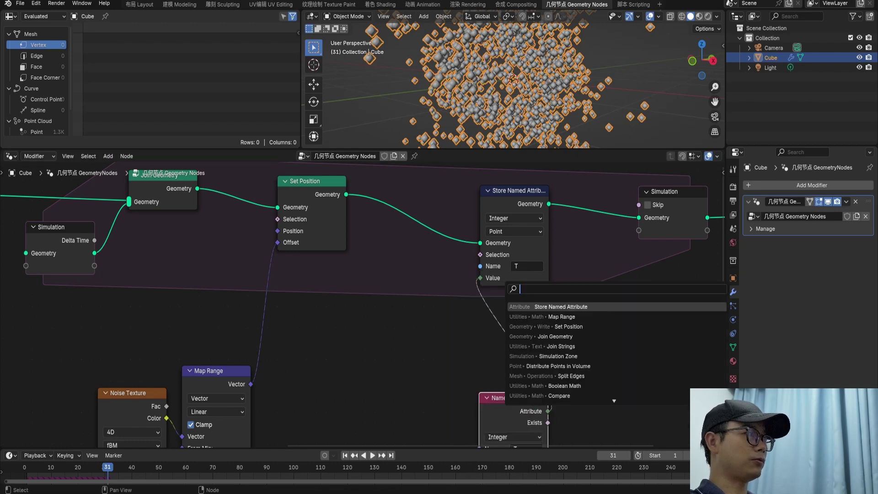
key("Return")
left_click(488, 303)
middle_click_drag(489, 303, 343, 242)
left_click_drag(368, 336, 499, 339)
left_click_drag(455, 247, 535, 247)
left_click_drag(498, 339, 538, 336)
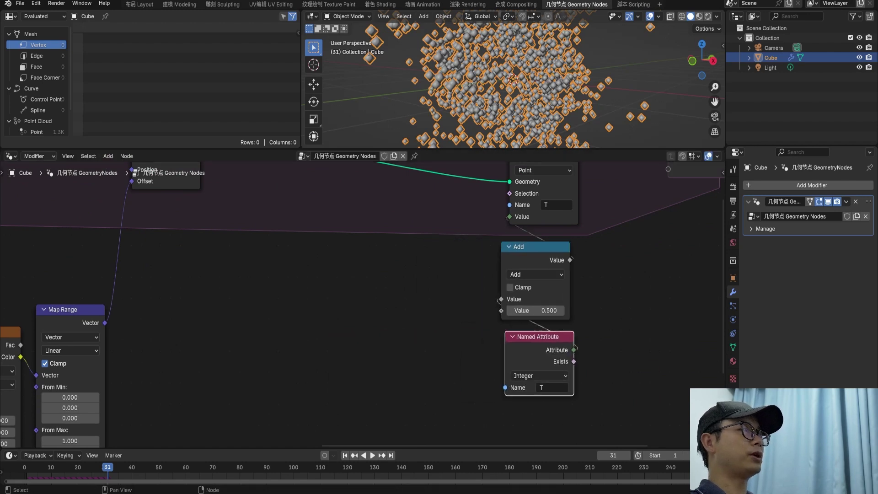
type("1")
key("Return")
- Insert a Delete Geometry node between Store Named Attribute and the simulation output
scroll(366, 297, "down", 2)
left_click_drag(544, 208, 550, 207)
left_click_drag(414, 299, 417, 298)
key("shift+a")
left_click(482, 239)
type("del")
key("Return")
left_click(458, 198)
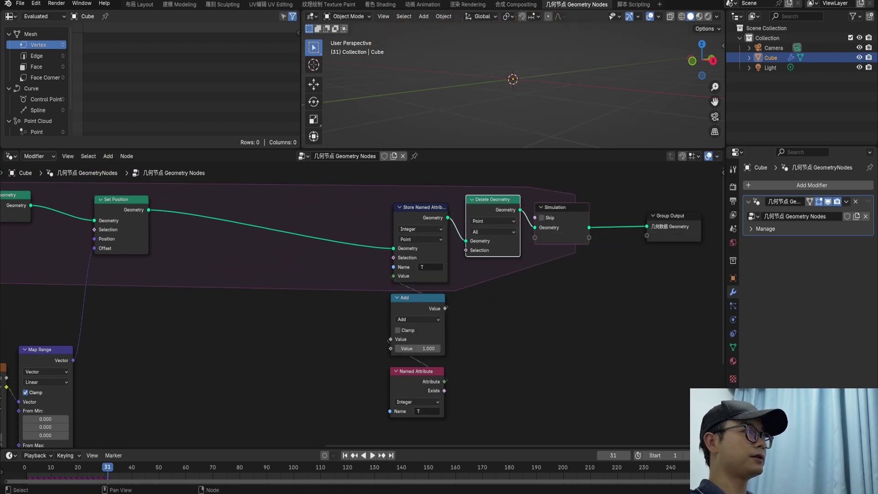
left_click_drag(492, 201, 500, 212)
- Add an Integer Compare node fed by the T Named Attribute and set its operation to Greater Than
left_click_drag(444, 381, 462, 362)
type("comp")
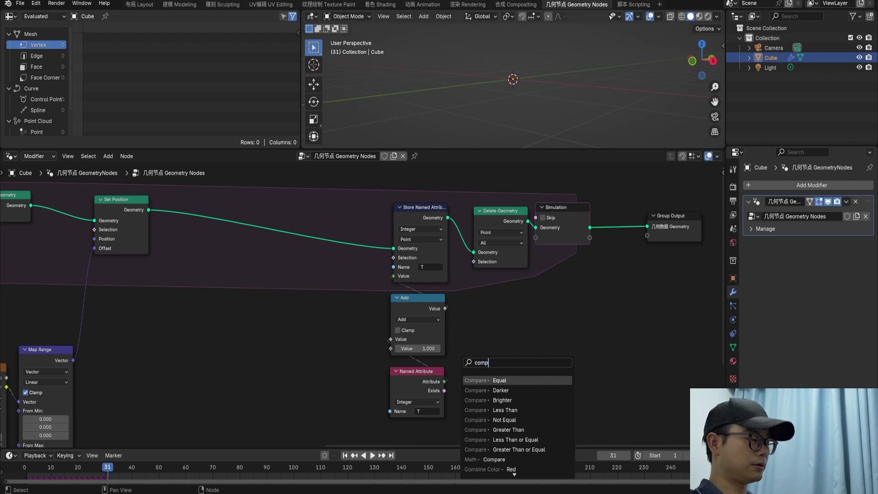
key("Return")
scroll(489, 338, "up", 1)
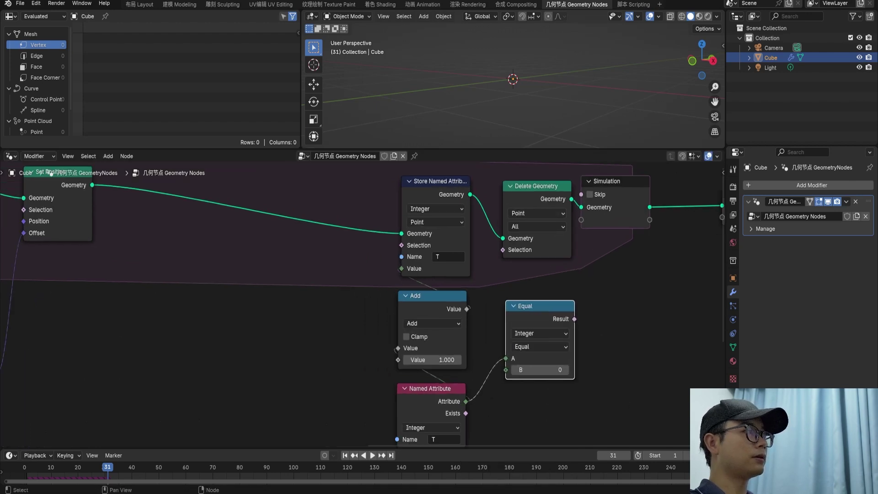
left_click(521, 346)
left_click(532, 396)
- Link the Greater Than result to Delete Geometry's Selection and set the comparison's B value to 50
left_click_drag(574, 319, 503, 250)
left_click(531, 370)
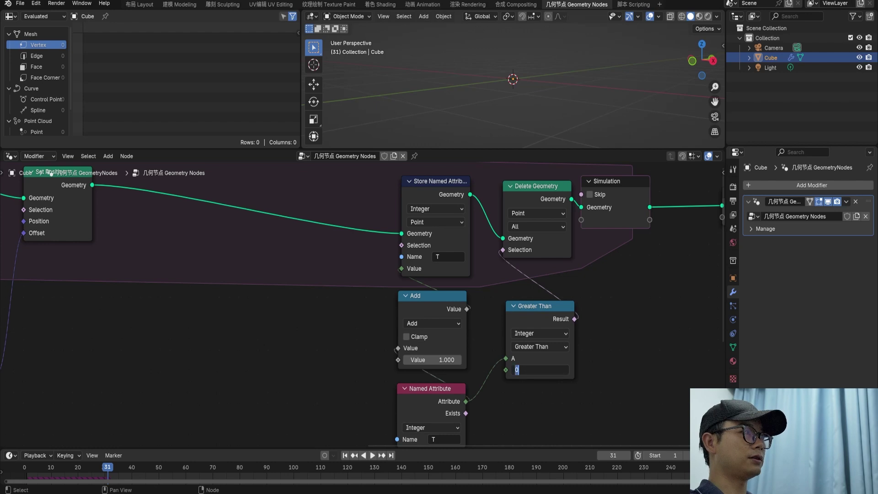
type("50")
key("Return")
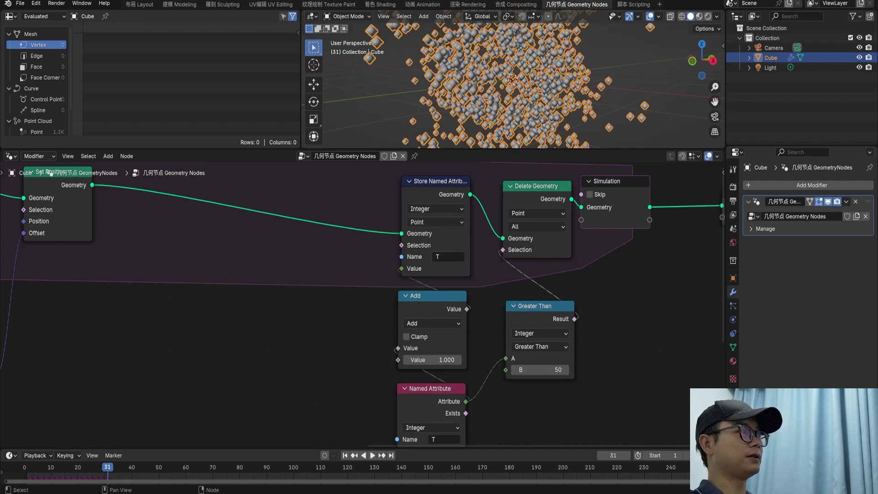
- Save the Blender file as "test en.blend" in the noise particle folder
scroll(51, 173, "down", 3)
key("ctrl+s")
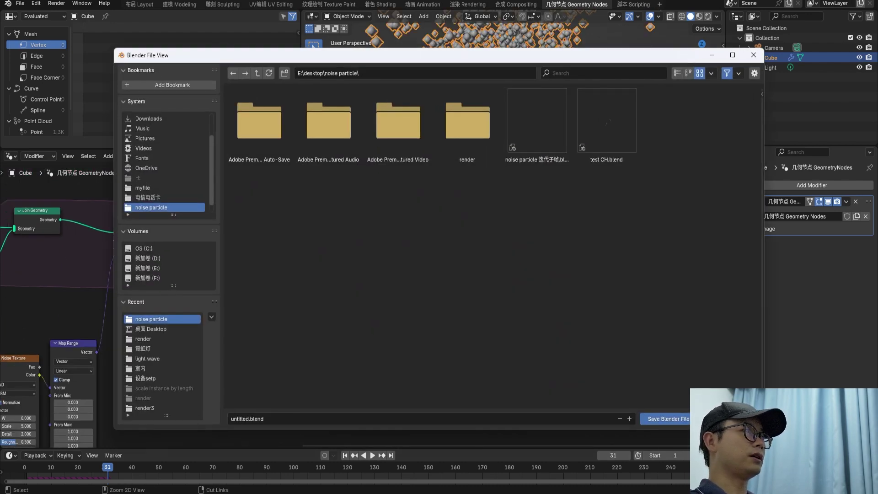
left_click(607, 121)
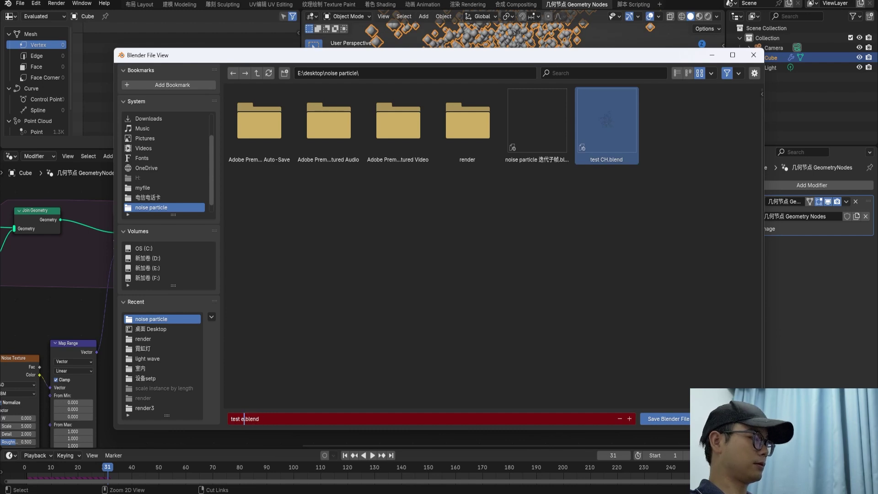
key("Return")
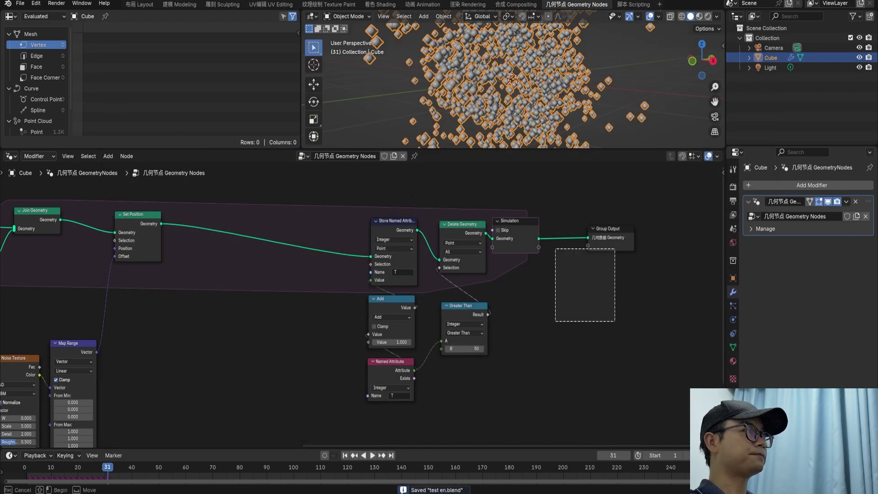
- Move the simulation output and Group Output nodes away from Delete Geometry and play the animation
key("g")
scroll(362, 305, "down", 2)
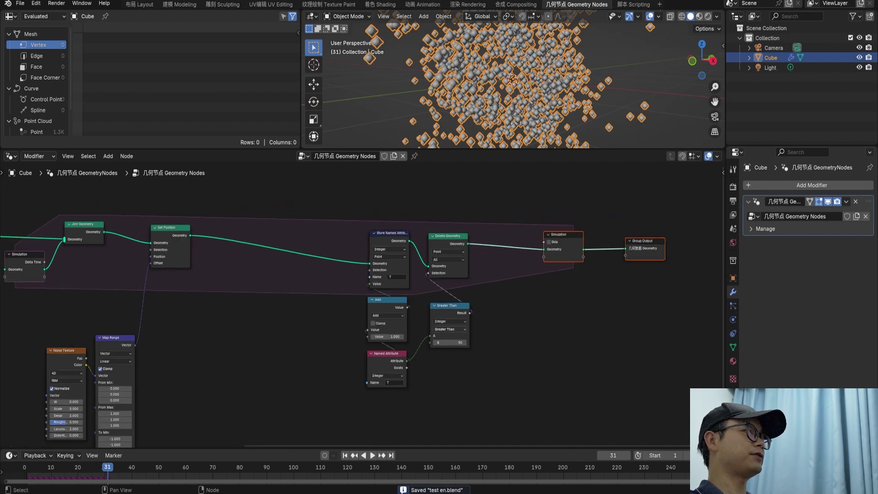
key("space")
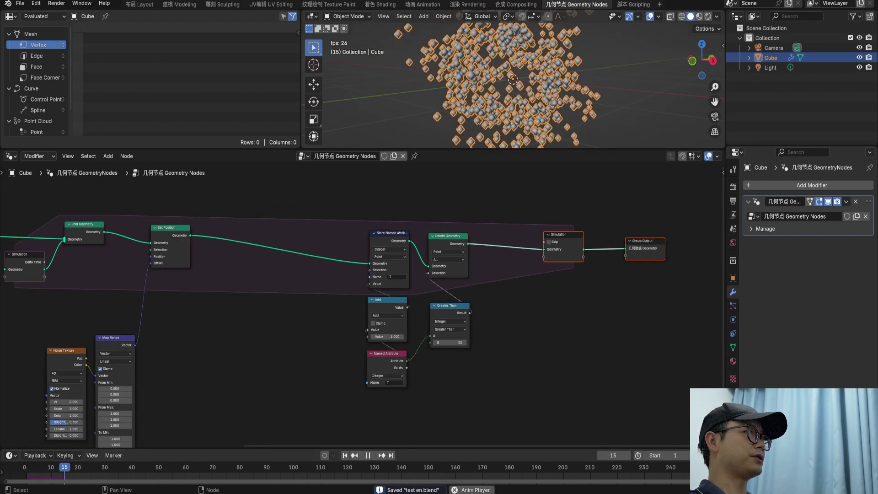
scroll(363, 305, "up", 2)
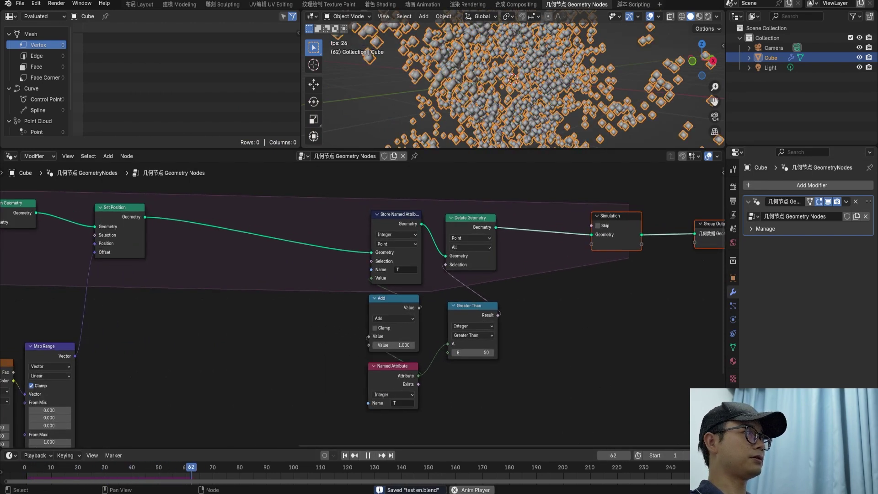
key("space")
- Set the Greater Than node's B value to 30 and save the file
left_click(472, 343)
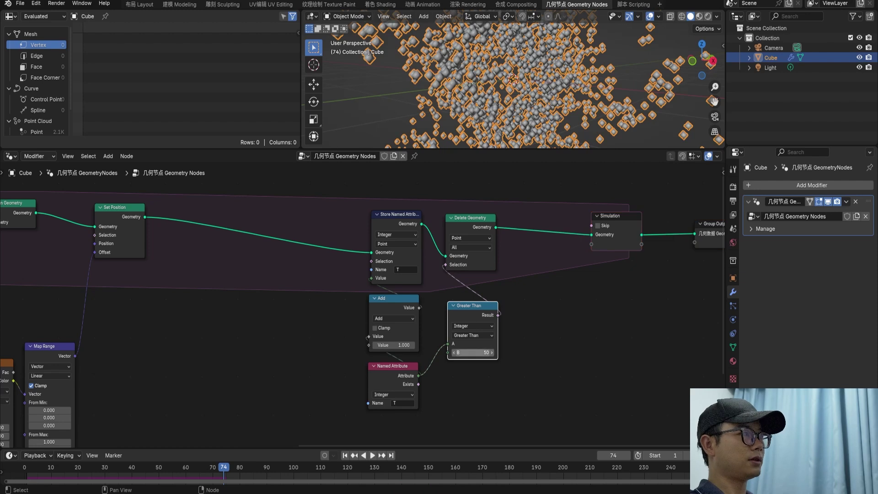
type("30")
key("Return")
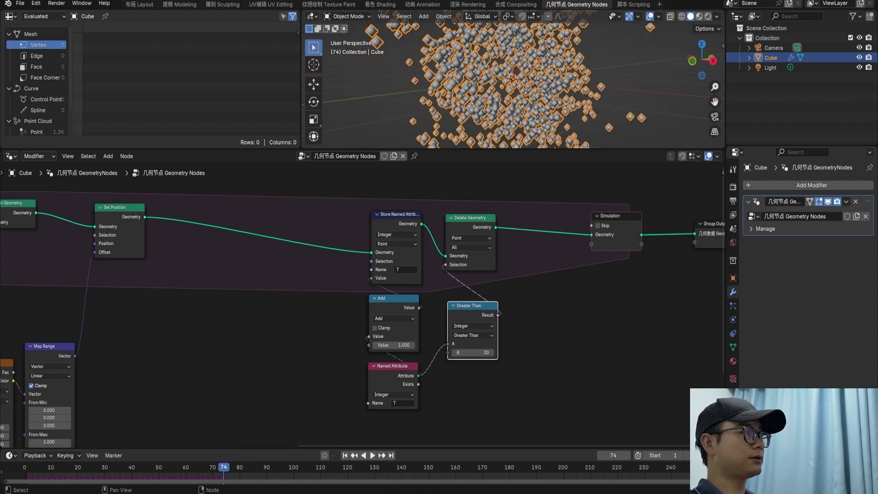
key("ctrl+s")
- Move Set Position closer to Store Named Attribute and shift the Noise Texture and Map Range nodes below it
scroll(362, 305, "down", 3)
middle_click_drag(260, 351, 466, 258)
scroll(362, 305, "up", 2)
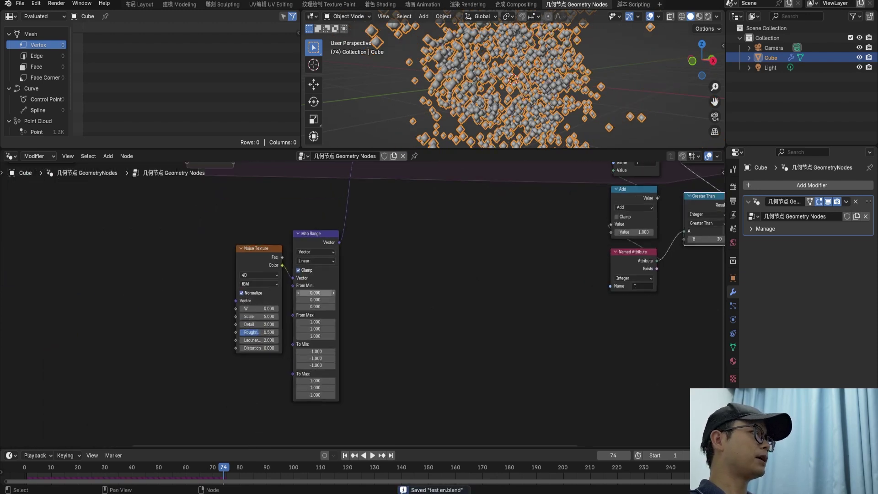
middle_click_drag(339, 292, 351, 369)
scroll(364, 305, "down", 2)
left_click_drag(384, 322, 322, 364)
left_click_drag(389, 207, 456, 198)
left_click_drag(384, 301, 293, 357)
key("g")
left_click(379, 350)
- Tidy the Noise Texture and Map Range nodes so they sit side by side below the simulation zone
middle_click_drag(458, 82, 457, 79)
scroll(402, 333, "up", 1)
middle_click_drag(402, 334, 359, 316)
left_click_drag(330, 297, 329, 286)
scroll(329, 286, "up", 2)
middle_click_drag(329, 286, 342, 323)
left_click(334, 323)
left_click_drag(334, 323, 331, 304)
left_click_drag(393, 304, 402, 313)
left_click_drag(331, 304, 336, 320)
middle_click_drag(335, 320, 336, 301)
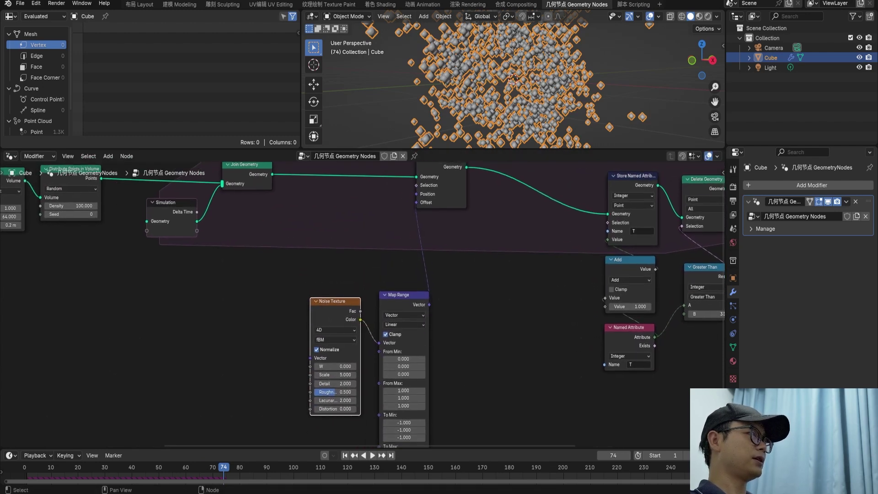
scroll(366, 318, "up", 2)
left_click_drag(334, 299, 342, 305)
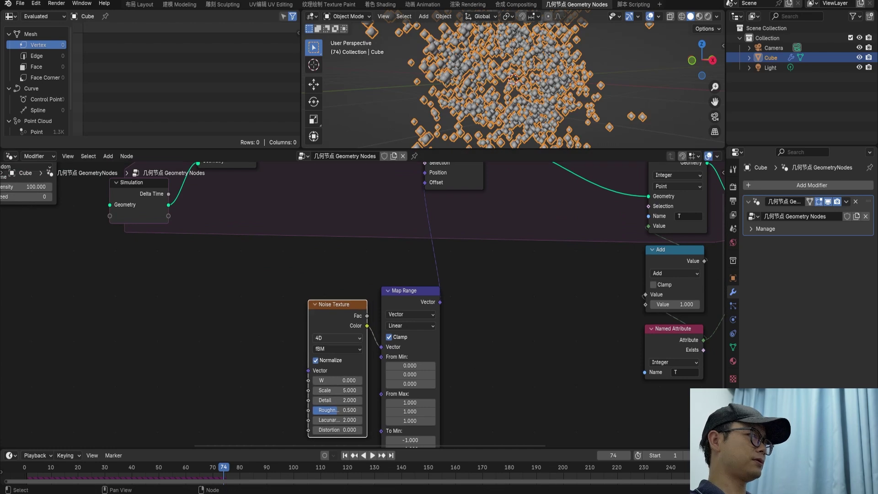
scroll(366, 320, "up", 2)
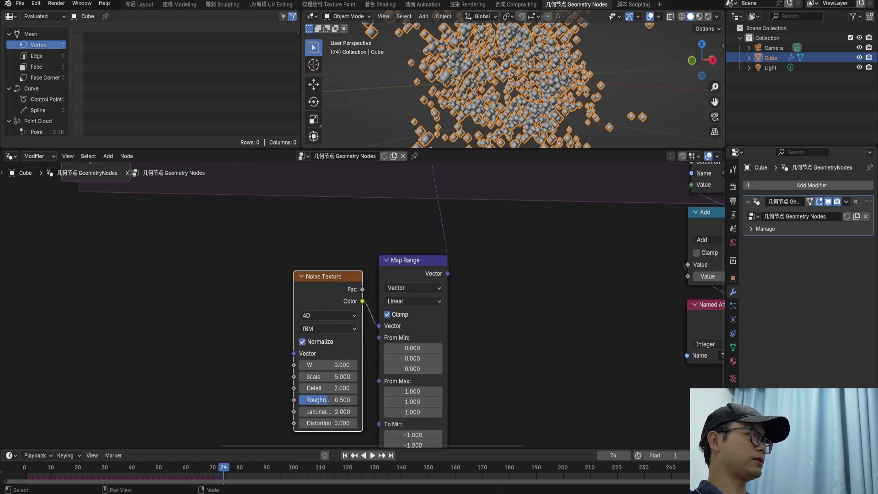
- Add a Scene Time node with Seconds linked to the Noise Texture's W input and play the animation
key("alt+a")
left_click_drag(293, 353, 168, 361)
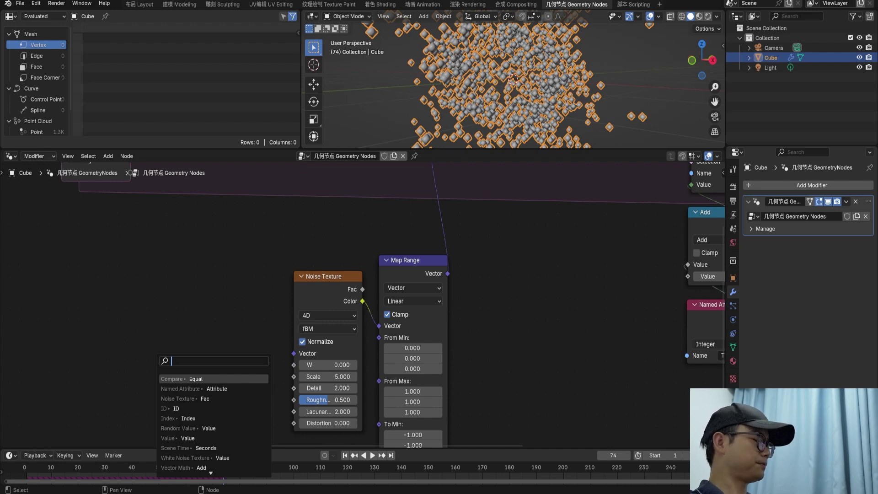
type("sce")
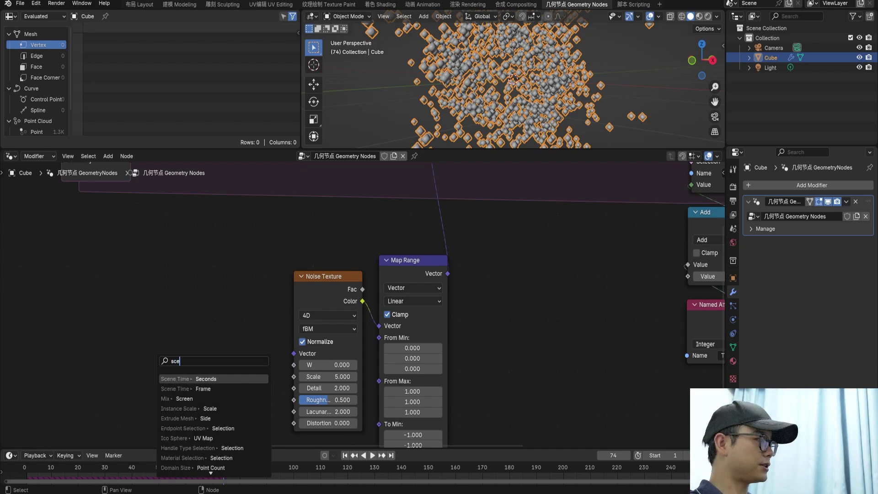
key("Return")
left_click_drag(168, 332, 153, 352)
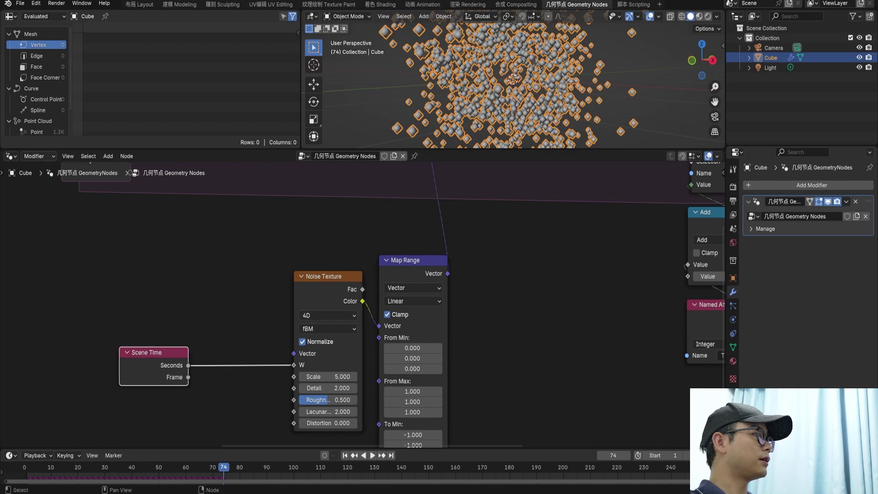
key("space")
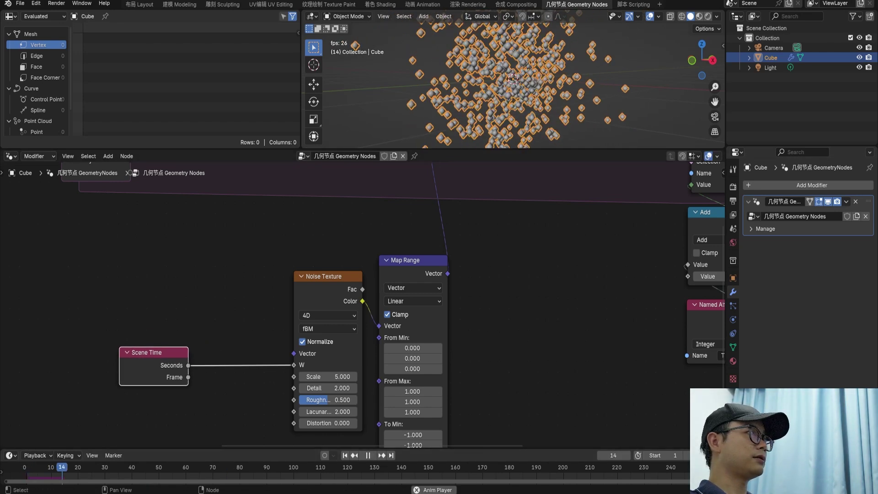
key("space")
- Insert a Math node set to Multiply on the link between Scene Time's Seconds and the Noise Texture's W
key("shift+a")
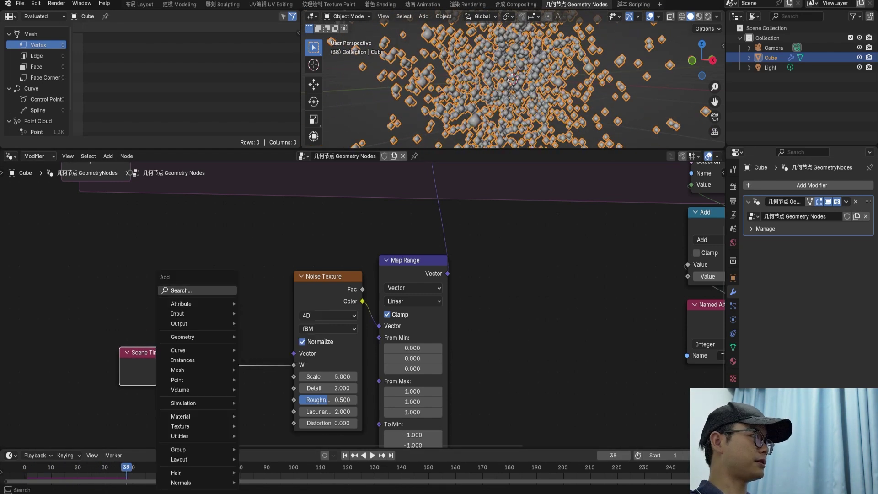
type("m")
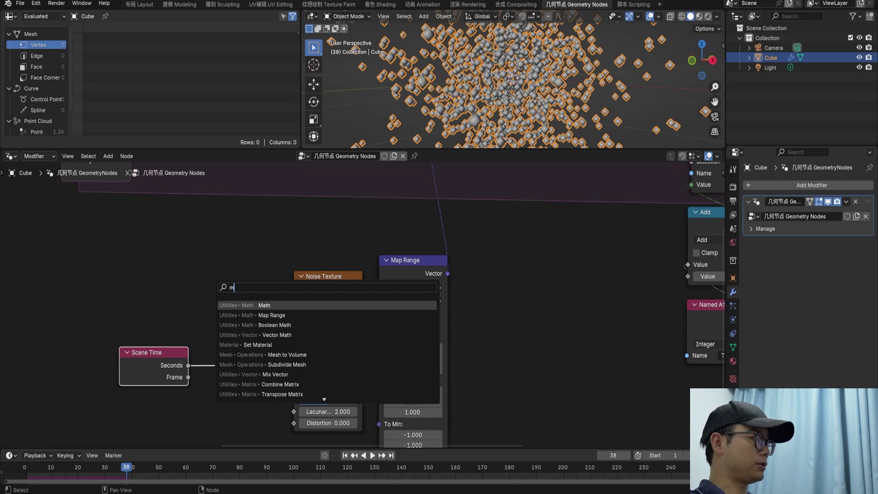
key("Return")
left_click(240, 339)
left_click(241, 366)
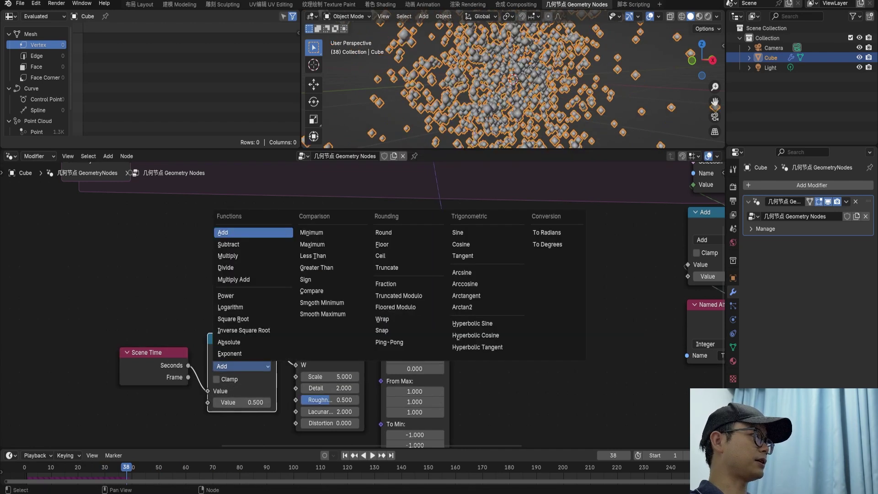
left_click(247, 256)
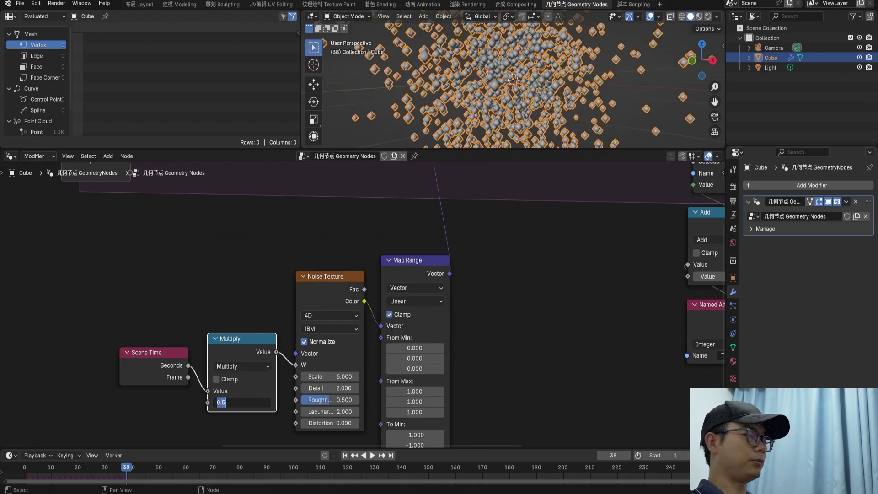
- Set the Multiply node's value to 0.1, save the file and replay the animation from the first frame
key("Return")
key("alt+a")
key("ctrl+s")
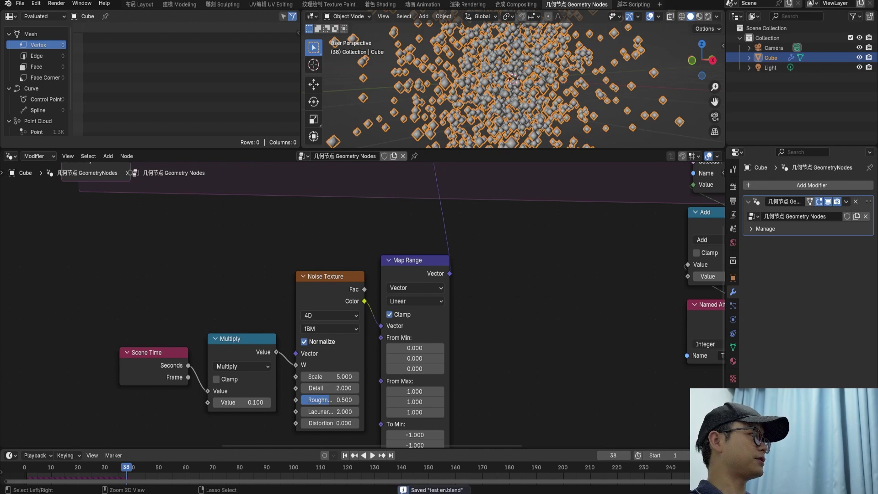
left_click(24, 467)
key("space")
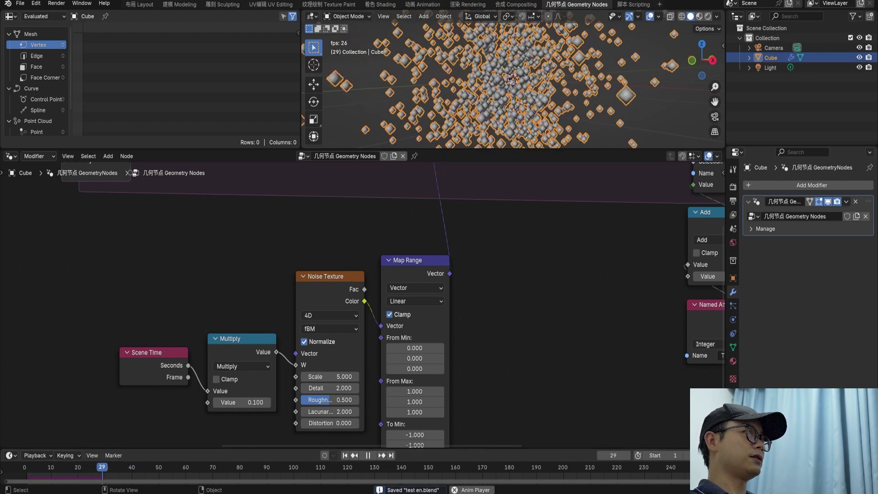
- Set the Multiply node's value to 0.01 and replay the animation from the start
left_click(241, 338)
left_click(241, 402)
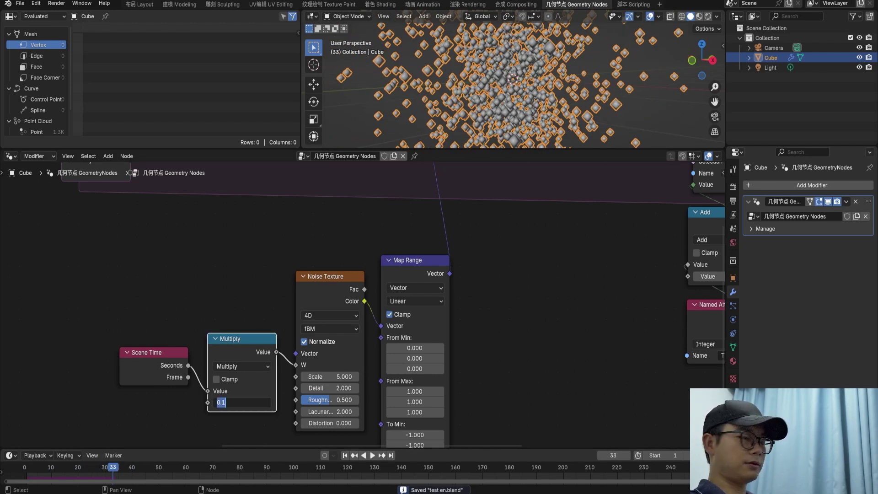
type(".01")
key("Return")
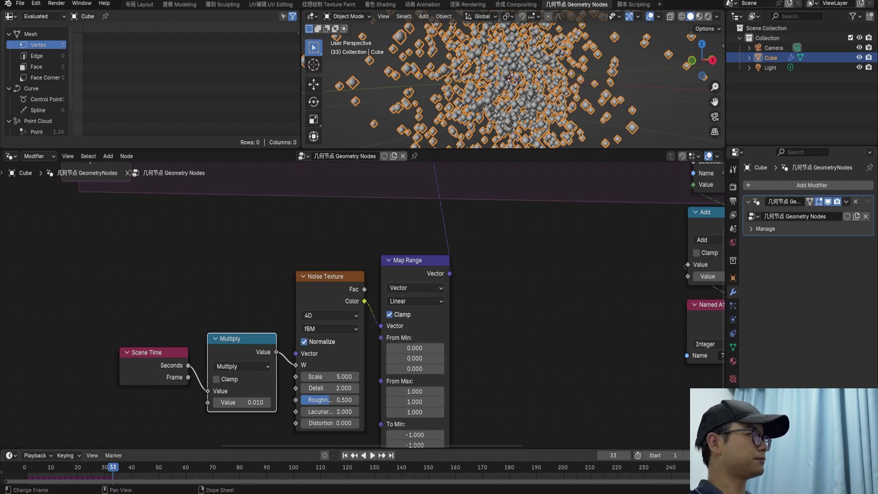
key("shift+Left")
key("space")
key("space")
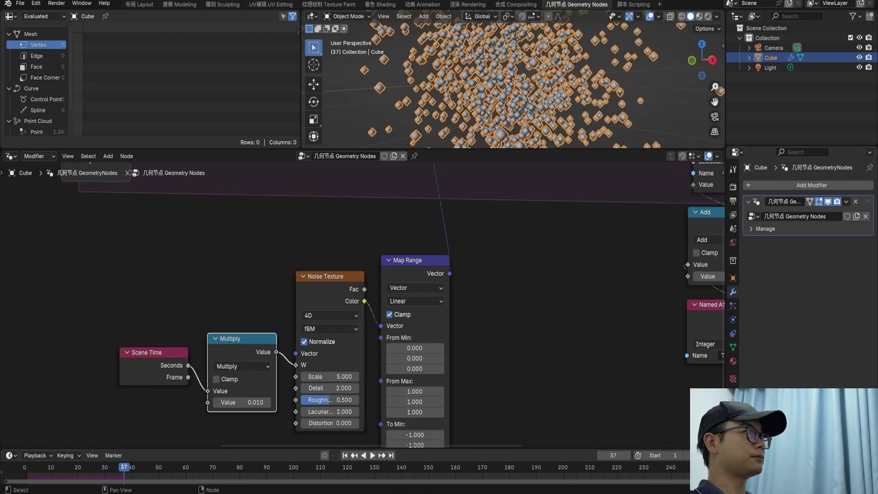
- Shift the nodes at the end of the simulation zone further right to make room after Set Position
scroll(301, 420, "down", 2)
scroll(362, 305, "down", 1)
middle_click_drag(362, 305, 197, 347)
scroll(331, 361, "down", 2)
left_click_drag(654, 251, 717, 249)
left_click(556, 252)
left_click(554, 252)
left_click_drag(569, 244, 632, 250)
scroll(366, 307, "up", 2)
middle_click_drag(366, 306, 471, 305)
left_click_drag(583, 434, 594, 235)
- Gather Join Geometry, Set Position and the noise nodes into a compact group within and below the simulation zone
scroll(320, 311, "up", 1)
middle_click_drag(320, 311, 423, 299)
scroll(423, 295, "down", 1)
left_click_drag(457, 330, 188, 418)
left_click_drag(212, 386, 282, 367)
left_click_drag(423, 198, 460, 206)
left_click_drag(242, 204, 366, 219)
- Frame Join Geometry, Set Position and the noise nodes together and label the frame "substep iteration"
scroll(364, 305, "down", 1)
left_click_drag(504, 199, 238, 425)
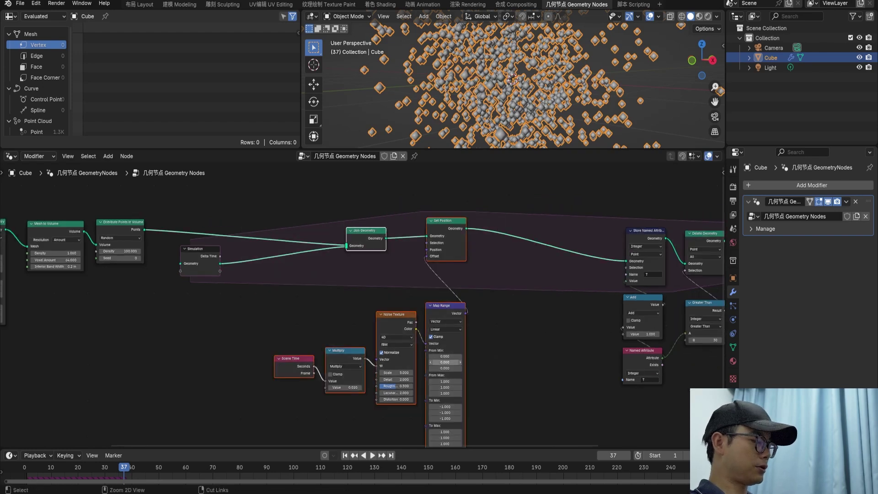
key("ctrl+j")
scroll(366, 306, "up", 1)
right_click(366, 197)
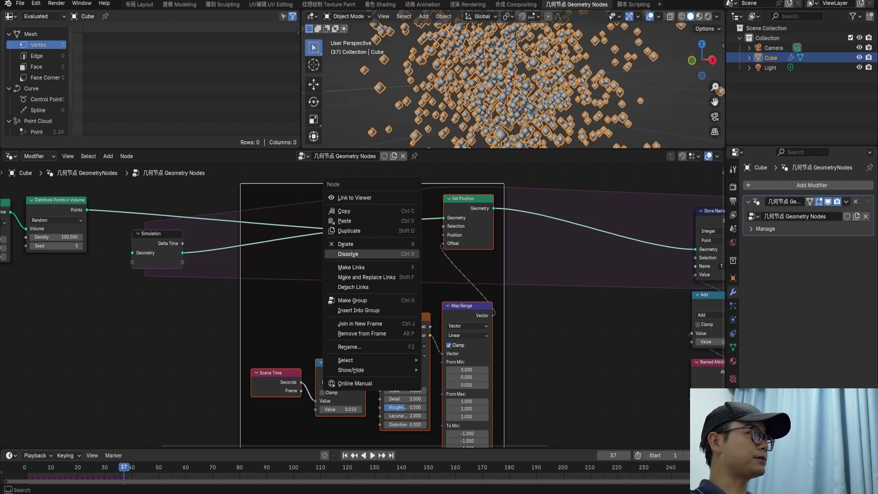
left_click(349, 347)
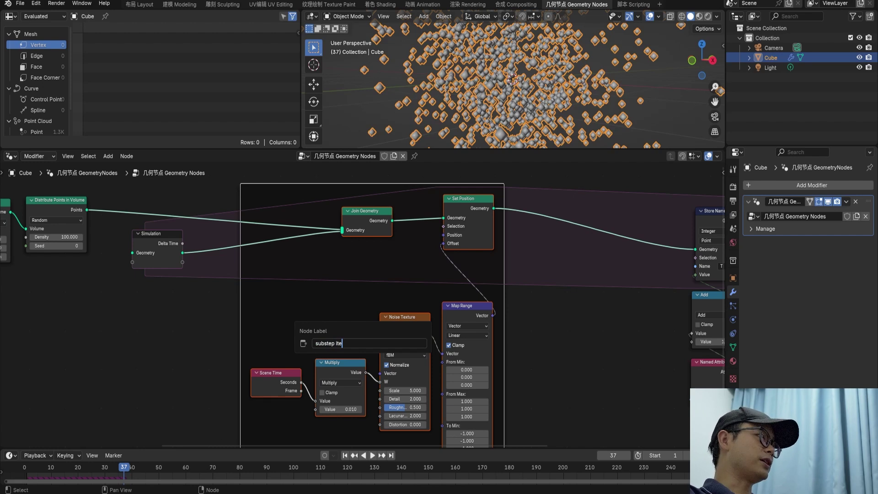
type("substep iteration")
key("Return")
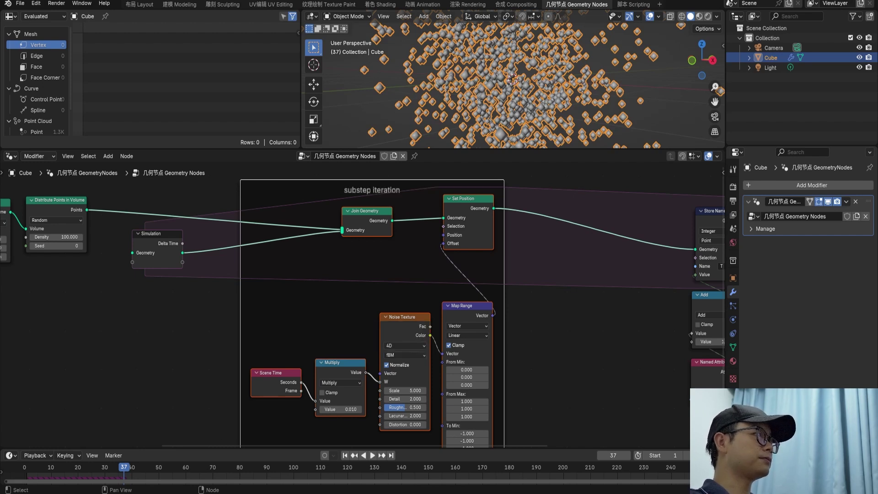
- Add a Repeat Zone and link the Simulation input's Geometry into the Repeat input node placed before Join Geometry
scroll(357, 309, "up", 2)
scroll(357, 309, "down", 1)
middle_click_drag(357, 309, 302, 325)
scroll(300, 326, "up", 1)
key("shift+a")
type("reap")
key("BackSpace")
key("BackSpace")
type("p")
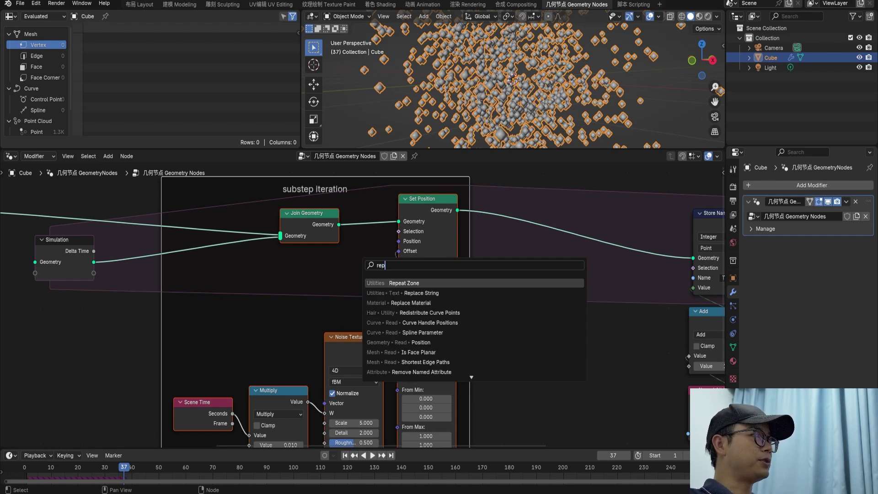
key("Return")
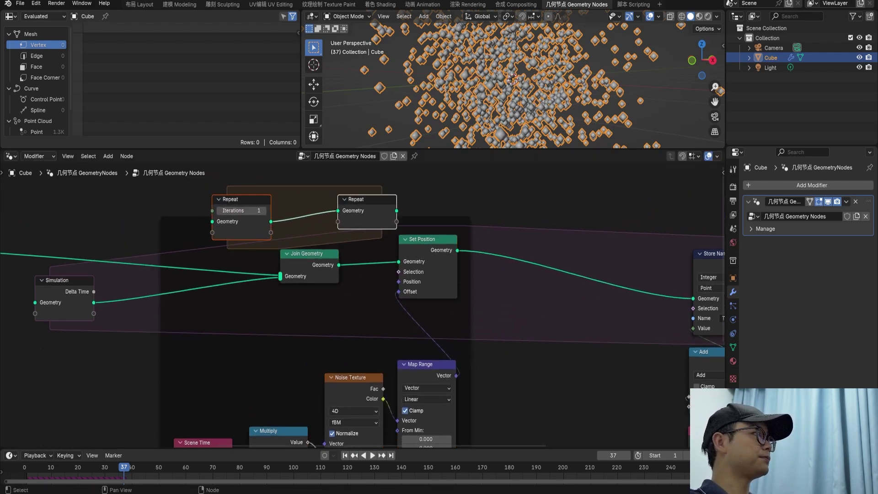
left_click_drag(237, 201, 207, 273)
left_click_drag(93, 302, 181, 293)
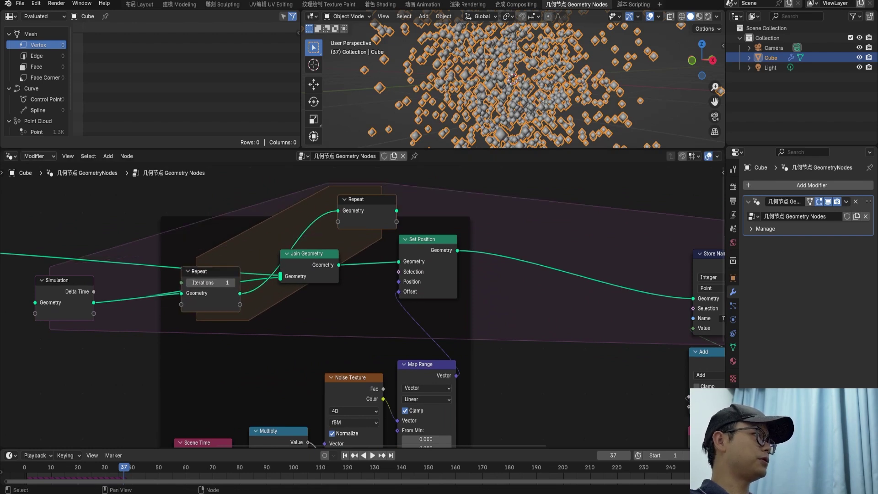
- Place the Repeat output after Set Position and route Set Position's geometry through it into Store Named Attribute
scroll(182, 293, "up", 1)
left_click_drag(368, 191, 524, 270)
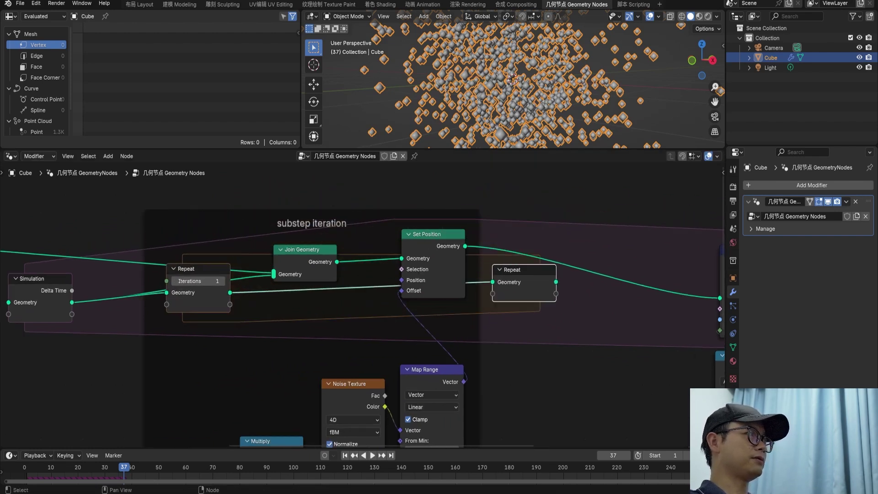
middle_click_drag(524, 270, 484, 259)
left_click_drag(425, 236, 452, 271)
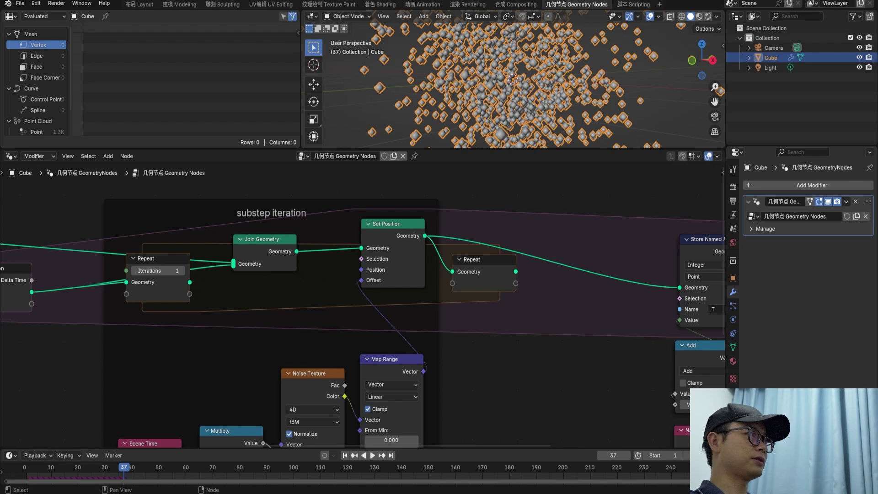
left_click_drag(515, 271, 680, 287)
scroll(680, 287, "up", 1)
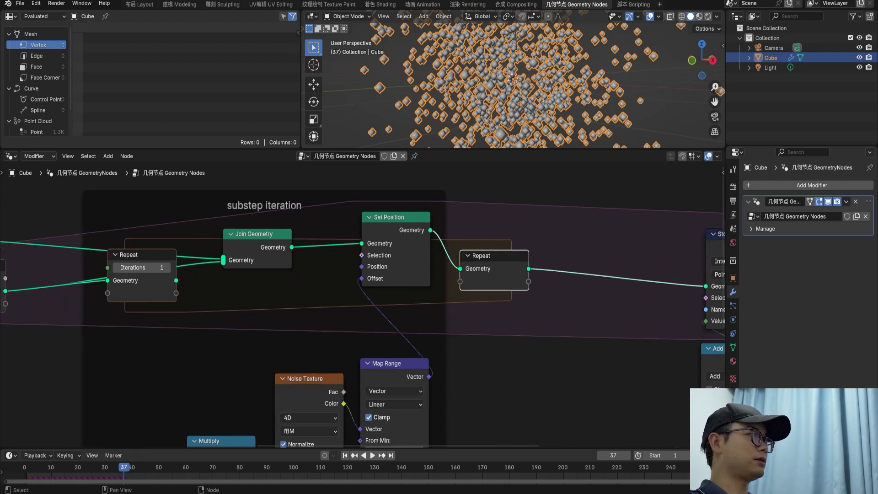
- Link the Repeat input's Geometry to Join Geometry and cut the direct link from the Simulation input
scroll(358, 306, "up", 1)
left_click_drag(175, 280, 226, 259)
right_click_drag(187, 260, 188, 270, "ctrl")
scroll(363, 302, "down", 4)
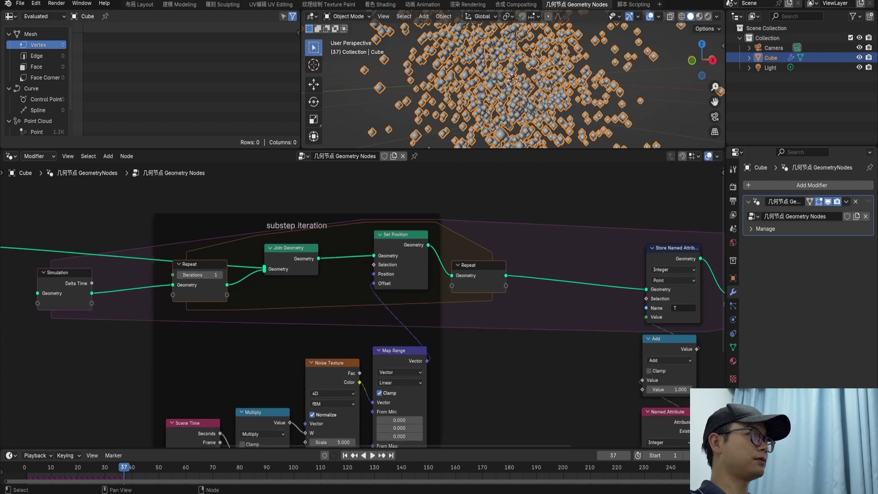
- Tidy the positions of the two Repeat nodes and Join Geometry around the substep iteration frame
middle_click_drag(320, 274, 317, 256)
left_click(293, 205)
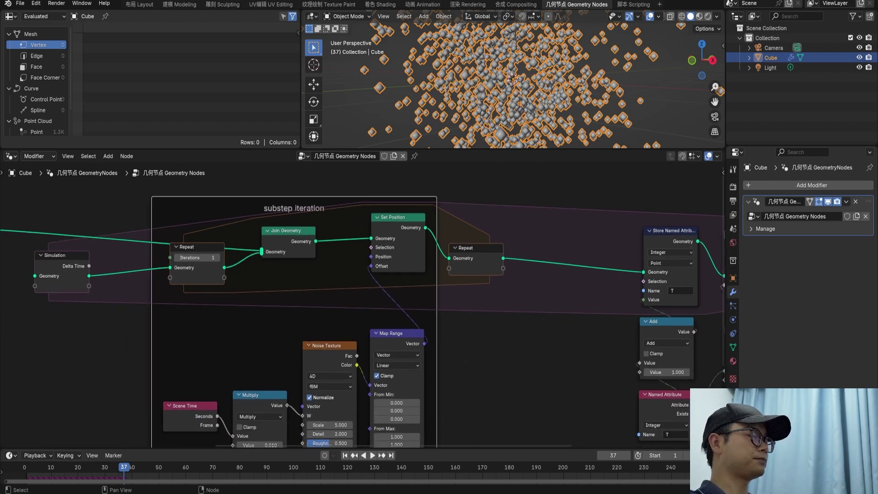
scroll(357, 305, "up", 1)
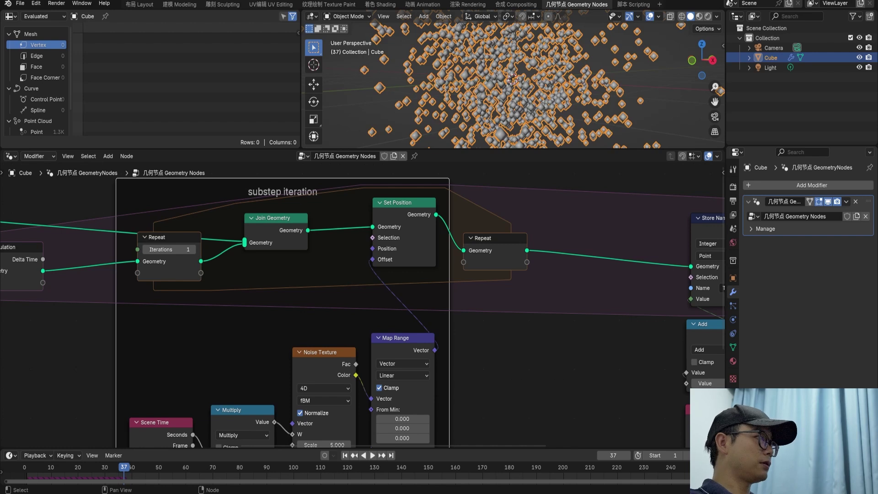
scroll(361, 305, "up", 1)
scroll(365, 303, "down", 1)
left_click_drag(183, 242, 189, 262)
left_click_drag(485, 242, 505, 249)
middle_click_drag(505, 249, 545, 232)
left_click_drag(322, 207, 324, 211)
- Link a new Value node to the Repeat zone's Iterations input and label it "Iteration"
scroll(362, 305, "up", 2)
middle_click_drag(362, 305, 427, 288)
left_click_drag(235, 231, 112, 280)
type("val")
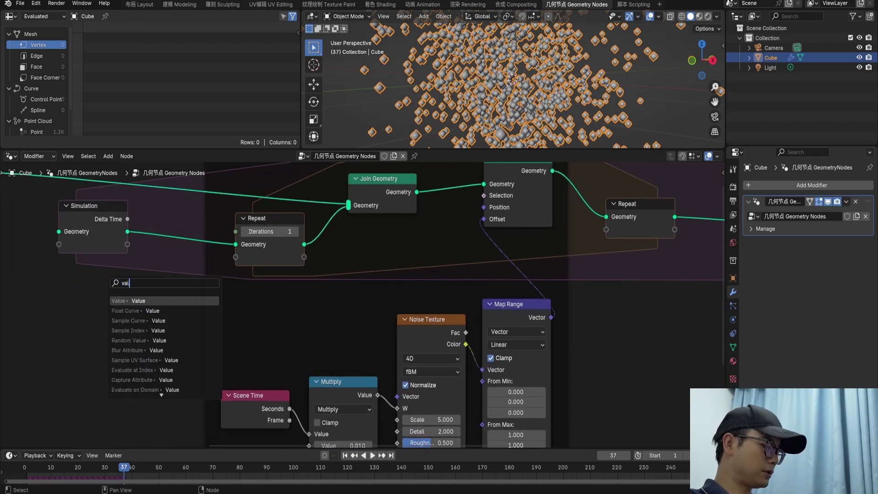
key("Return")
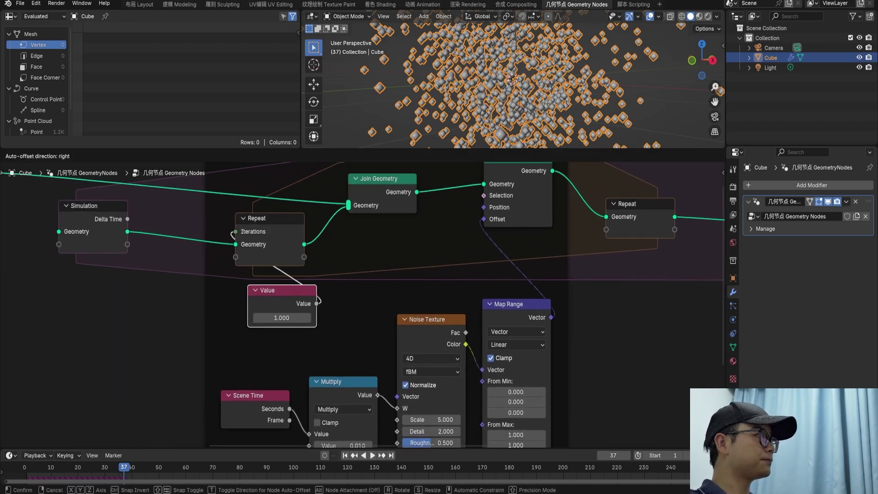
left_click(302, 293)
right_click(263, 293)
left_click(224, 292)
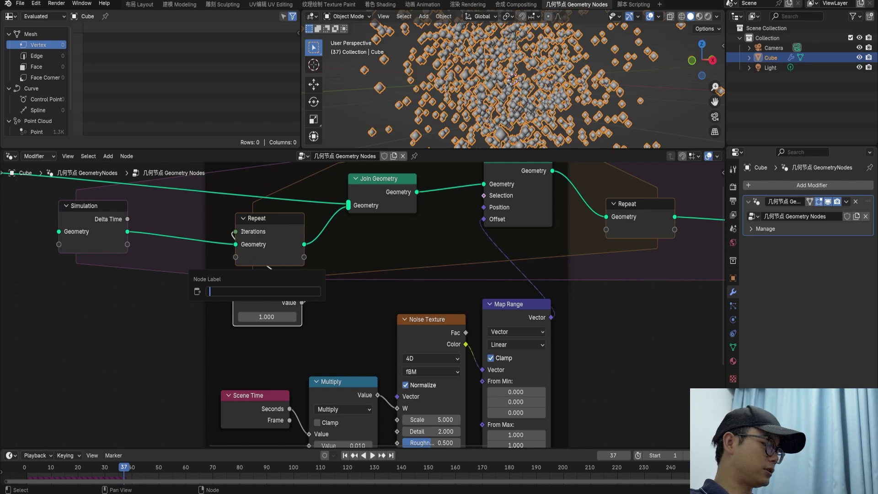
key("Return")
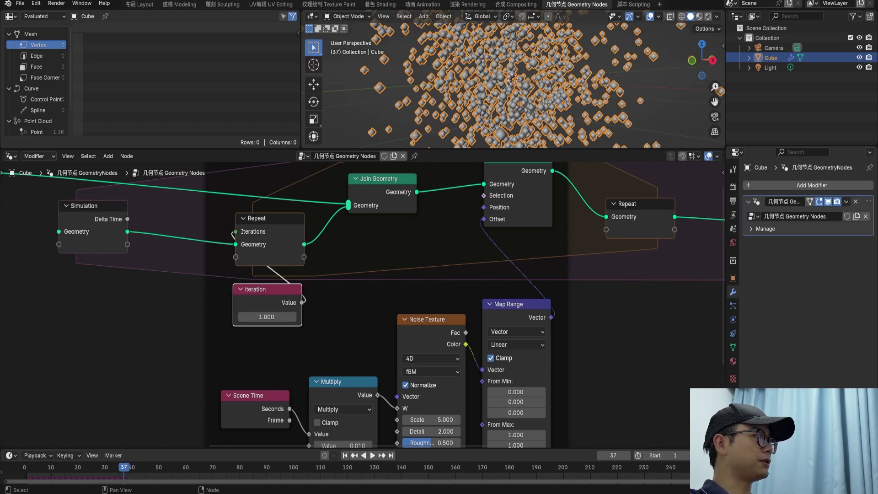
- Move the noise nodes with Map Range, and the Iteration node, lower to free space beneath the zone
scroll(362, 305, "up", 2)
middle_click_drag(362, 305, 369, 267)
scroll(368, 268, "down", 3)
scroll(359, 302, "down", 2)
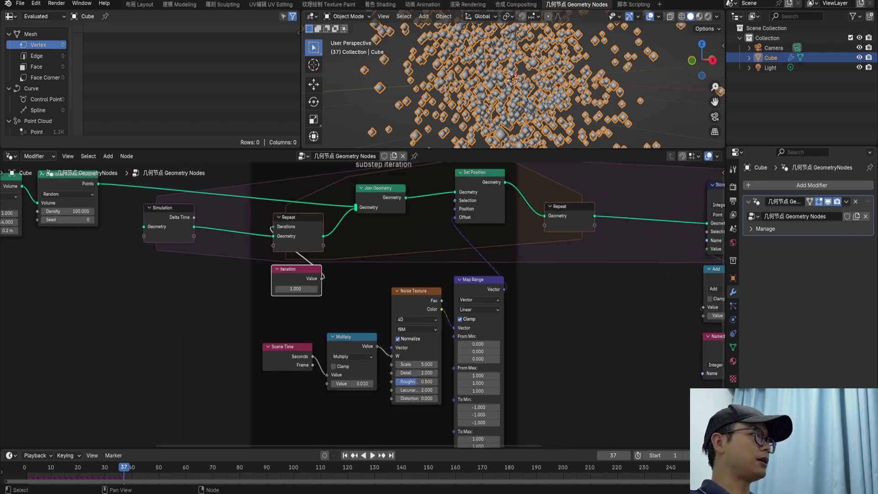
mouse_move(478, 279)
left_mouse_down()
mouse_move(484, 344)
mouse_move(479, 284)
left_mouse_up()
left_click(480, 283)
left_click_drag(291, 329, 503, 400)
left_click_drag(478, 283, 478, 361)
scroll(362, 305, "up", 3)
left_click(281, 268)
left_click_drag(280, 267, 287, 361)
- Duplicate the Iteration value node and place the copy above the original
left_click(287, 361, "shift")
left_click(286, 362)
key("shift+d")
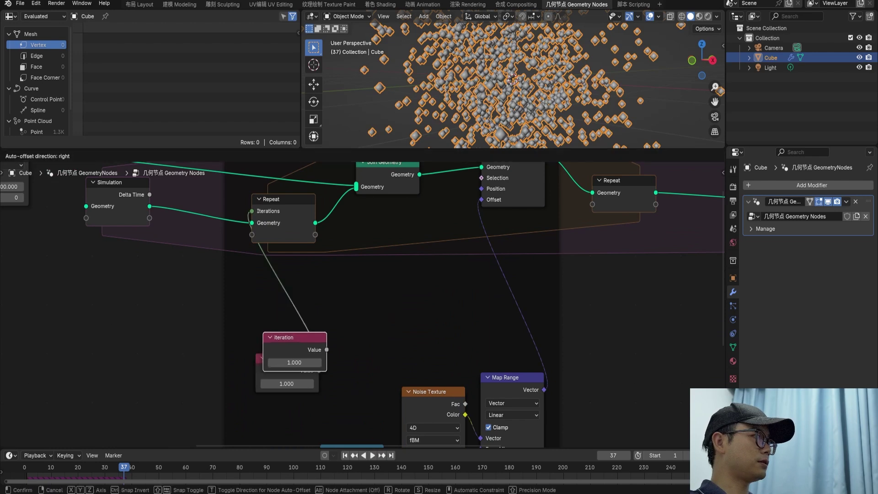
left_click(286, 306)
scroll(361, 307, "down", 1)
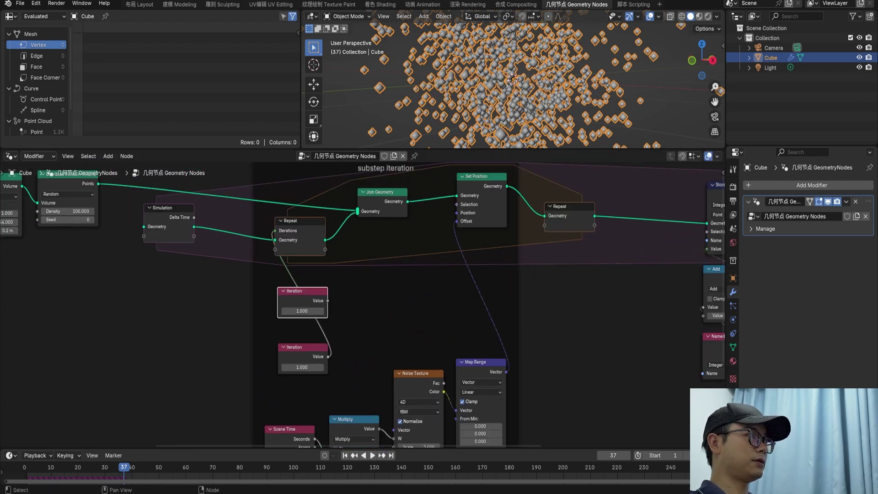
- Insert a Vector Math node on the link between Map Range and Set Position's Offset
key("shift+a")
type("s")
key("BackSpace")
type("math")
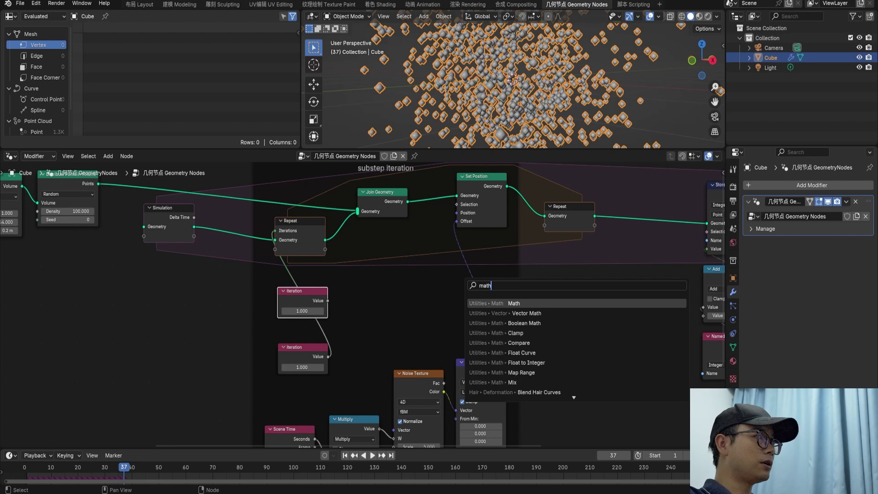
left_click(521, 313)
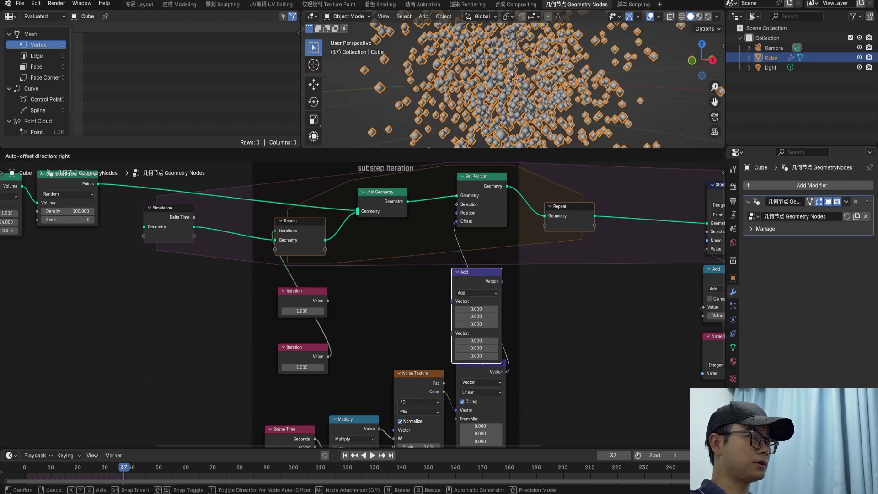
left_click(545, 298)
- Set the Vector Math node's operation to Scale and position it between Map Range and Set Position
left_click(501, 273)
left_click(501, 273)
left_click(503, 410)
left_click_drag(501, 252, 537, 283)
scroll(536, 283, "up", 3)
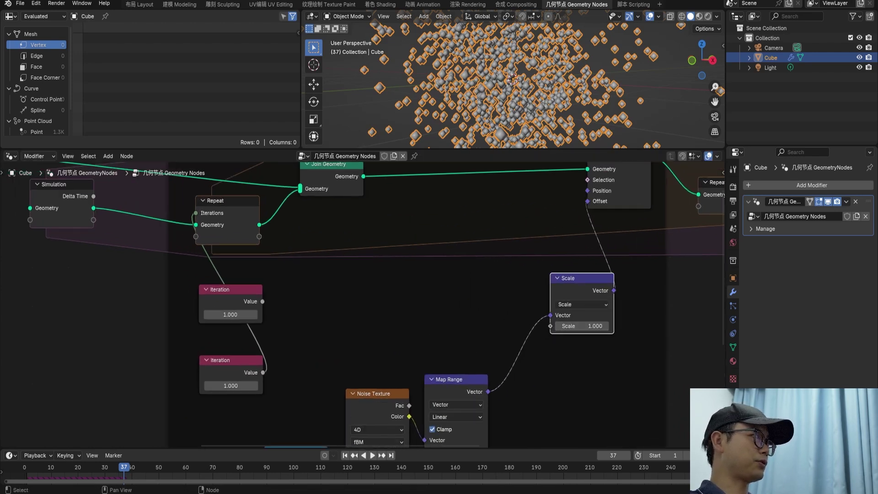
- Label the duplicated value node "strenth"
right_click(225, 290)
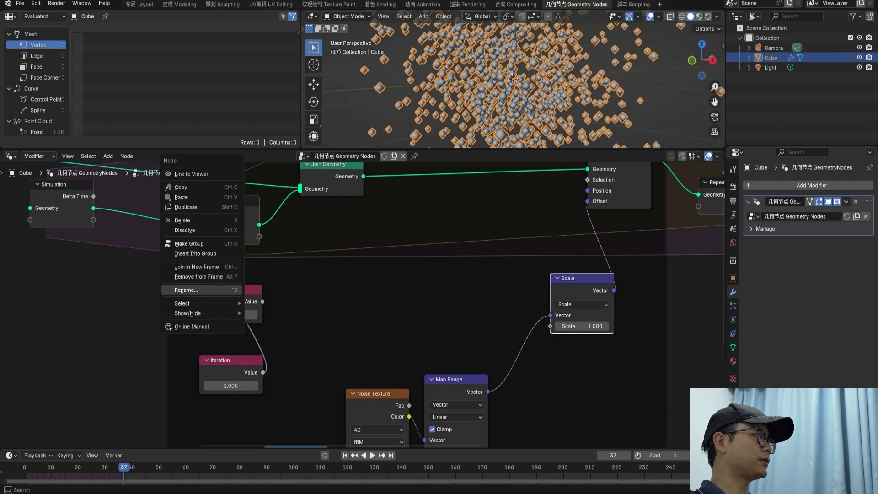
left_click(249, 296)
right_click(249, 296)
left_click(215, 297)
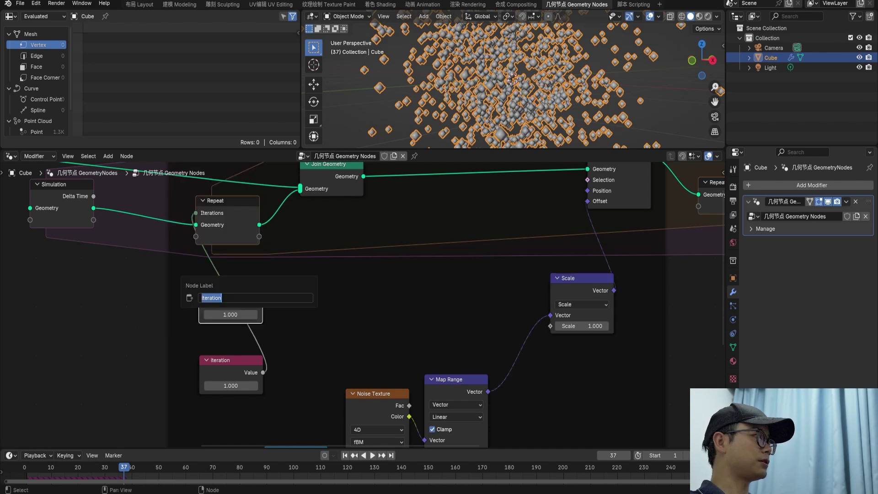
type("strenth")
key("Return")
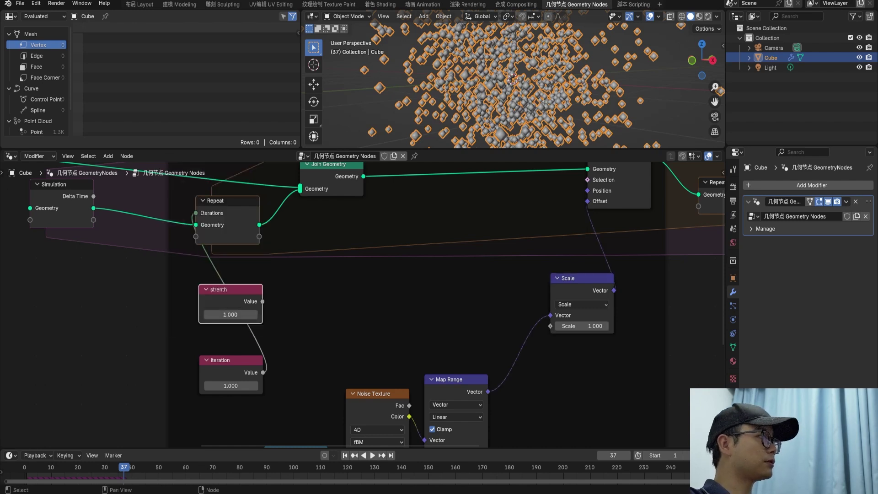
- Connect the strenth value to the Scale input of the vector Scale node and save the file
left_click_drag(262, 301, 550, 325)
scroll(550, 326, "down", 1)
scroll(364, 304, "down", 3)
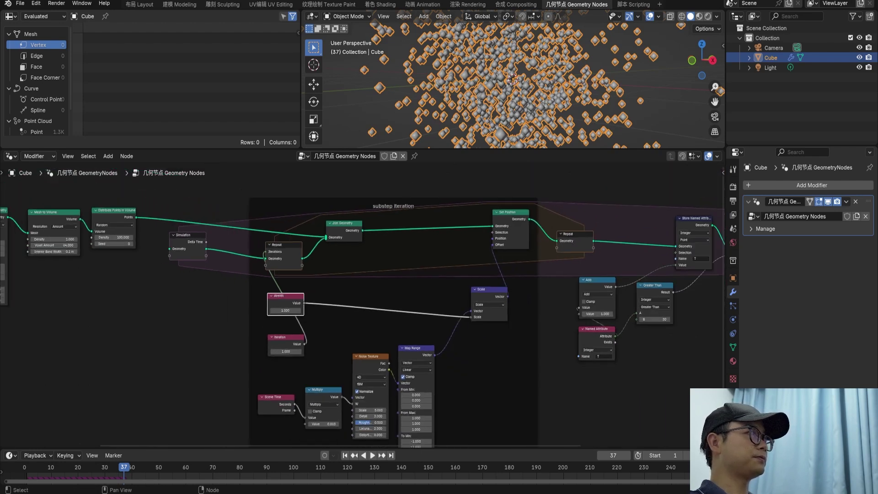
key("ctrl+s")
- Play the simulation from the first frame to check the particle motion with the strength connected
key("shift+Left")
key("space")
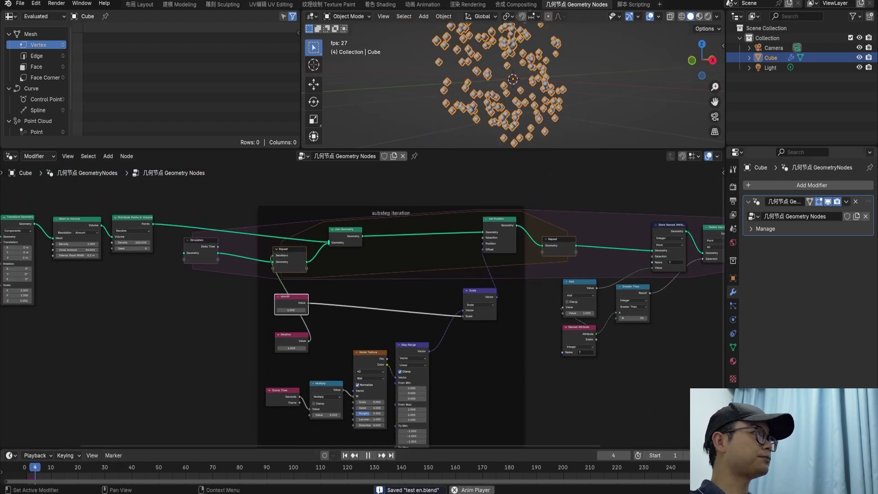
scroll(364, 305, "up", 4)
scroll(363, 305, "up", 3)
key("space")
- Set the strenth value to 0.1 and play the simulation from the start
left_click(239, 314)
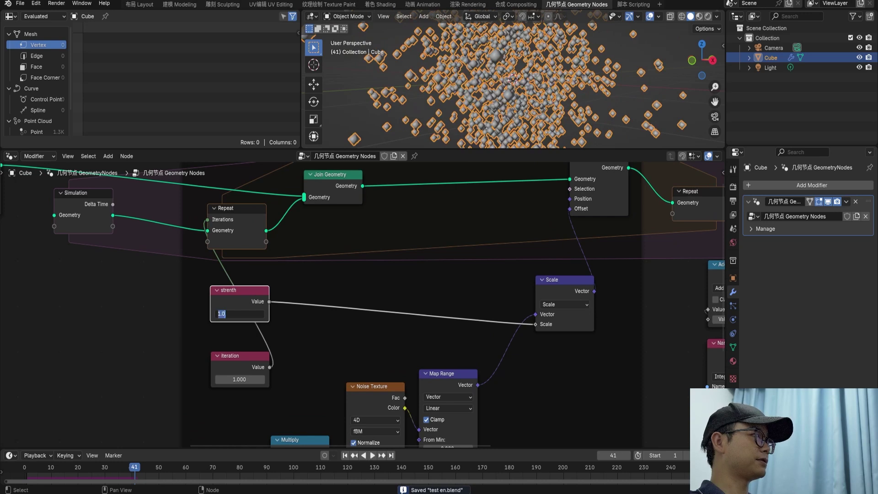
type("0.1")
key("Return")
key("shift+Left")
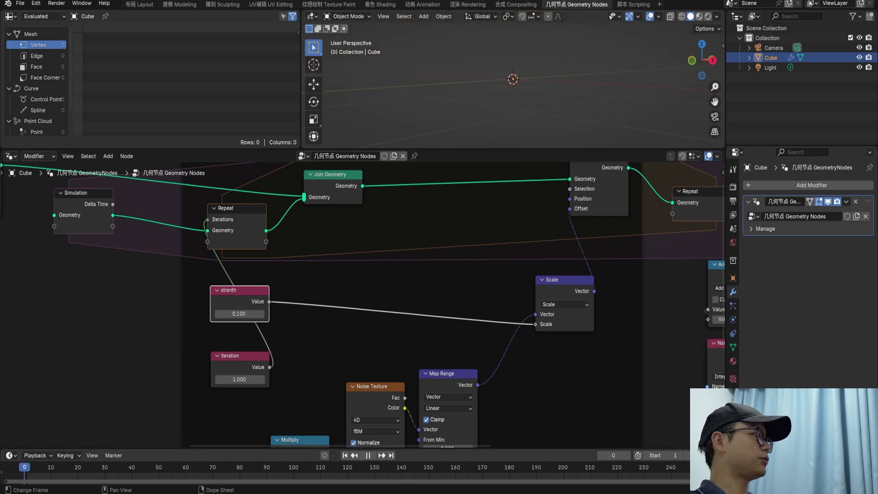
key("space")
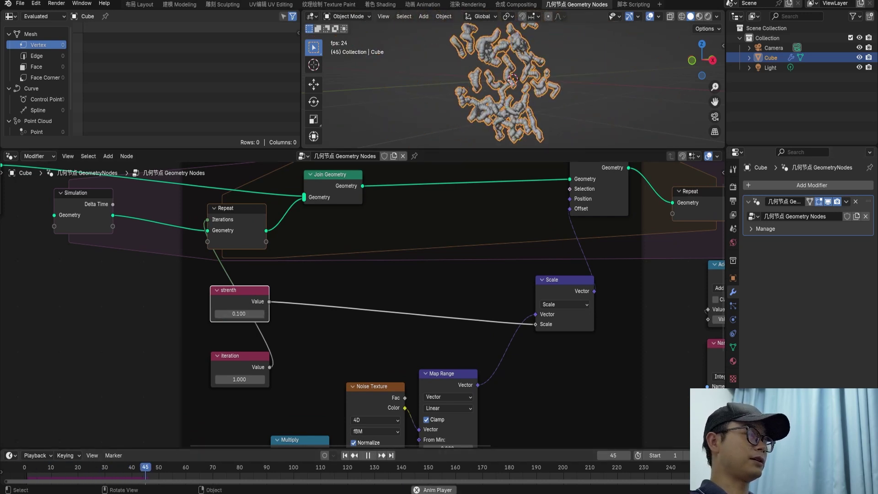
scroll(343, 302, "up", 1)
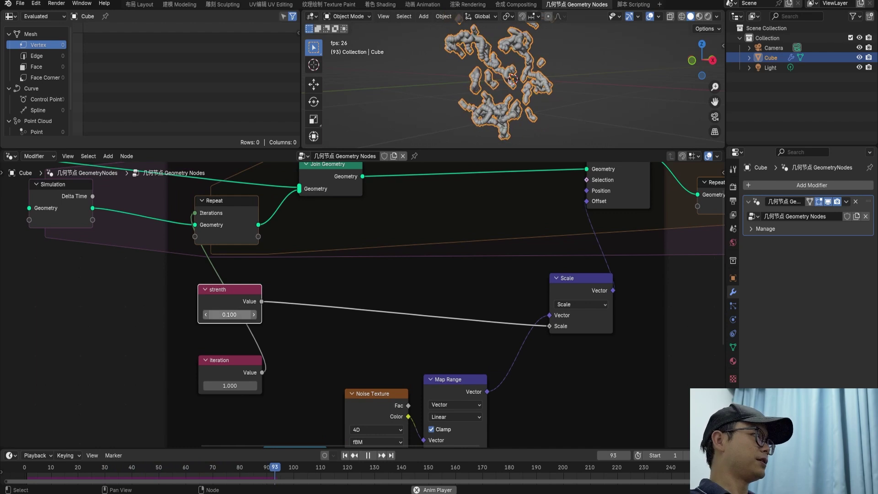
key("space")
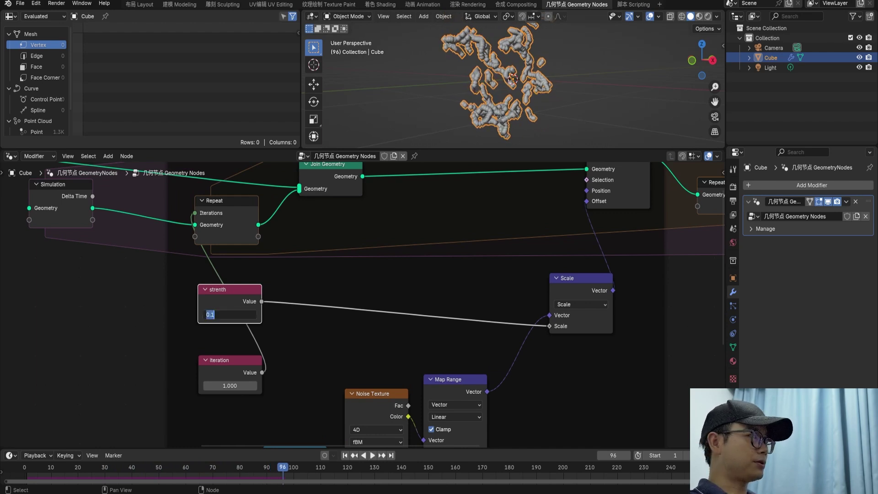
- Set the strenth value to 1, save the file and replay the simulation
type("1")
key("Return")
key("ctrl+s")
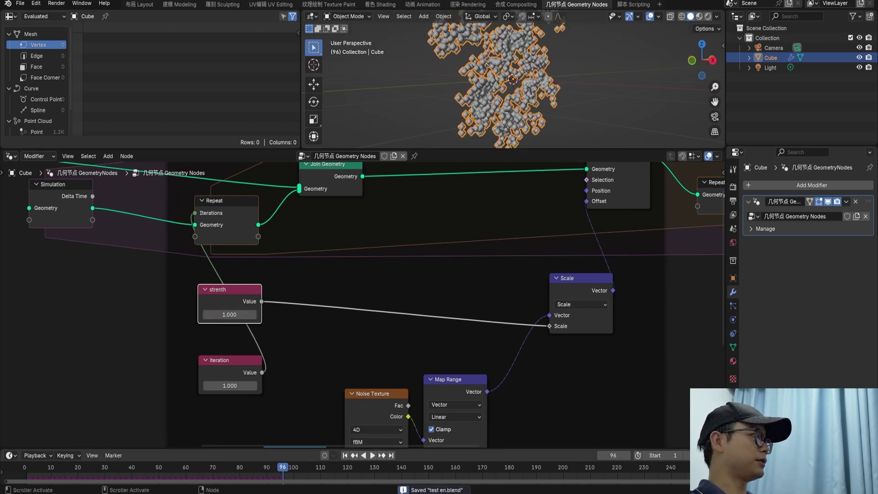
key("space")
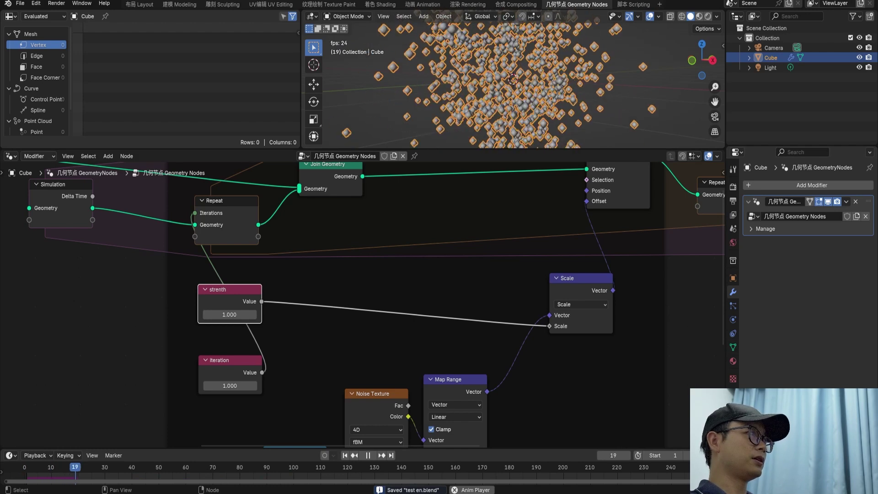
key("space")
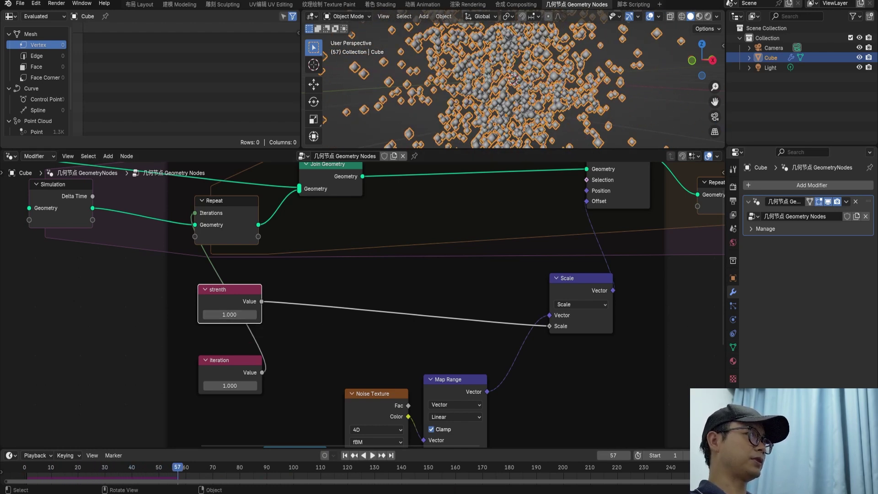
- Insert a Math node on the link between the strenth value and the Scale node
scroll(361, 306, "down", 3)
middle_click_drag(361, 307, 357, 281)
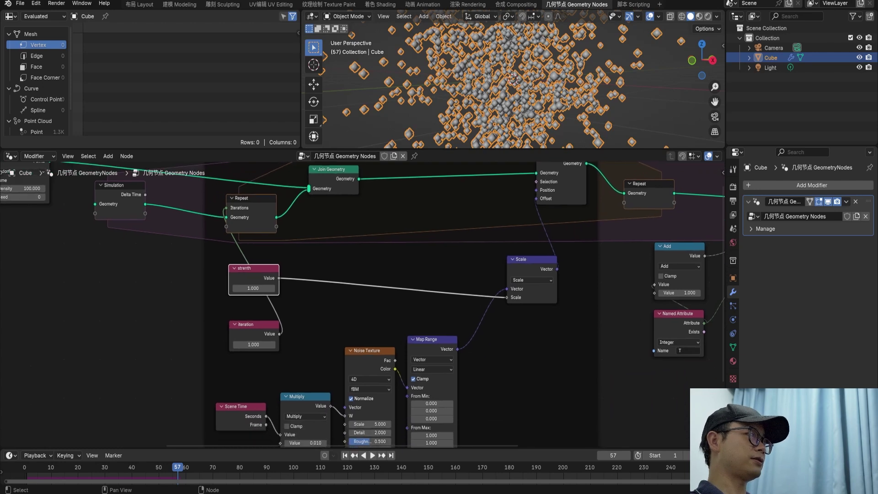
scroll(359, 303, "up", 3)
scroll(366, 327, "down", 1)
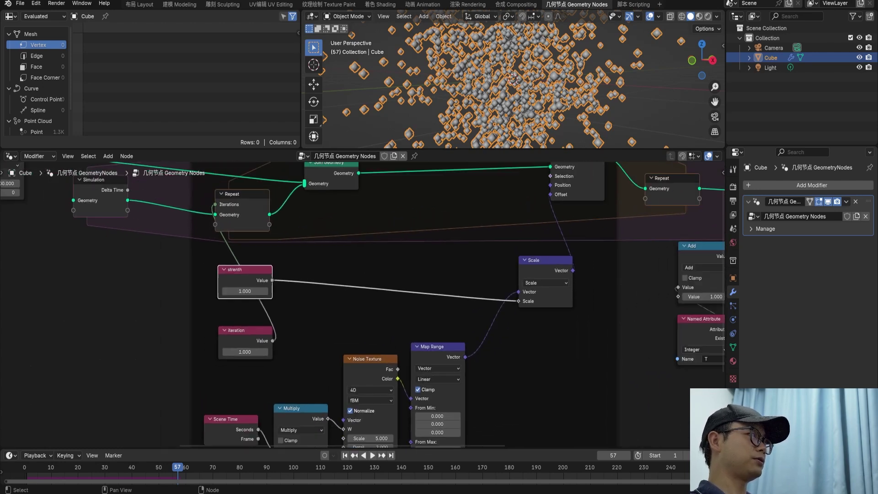
middle_click_drag(366, 302, 361, 325)
scroll(362, 302, "up", 1)
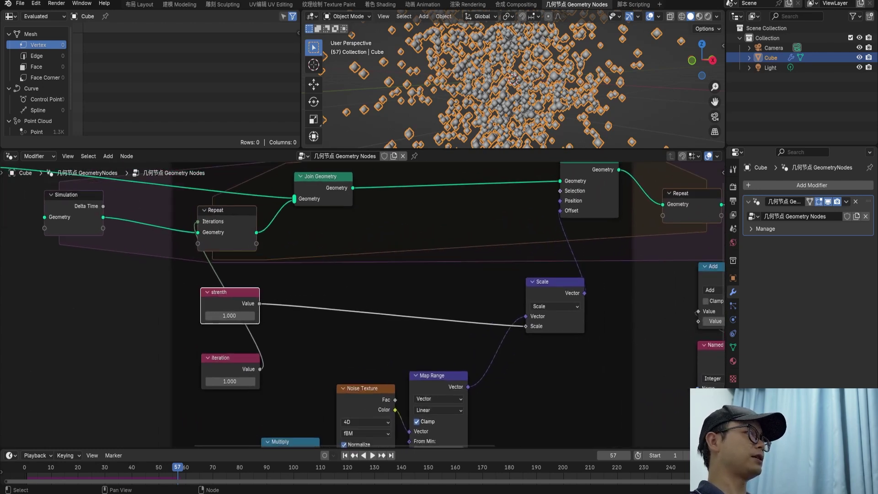
key("shift+a")
type("math")
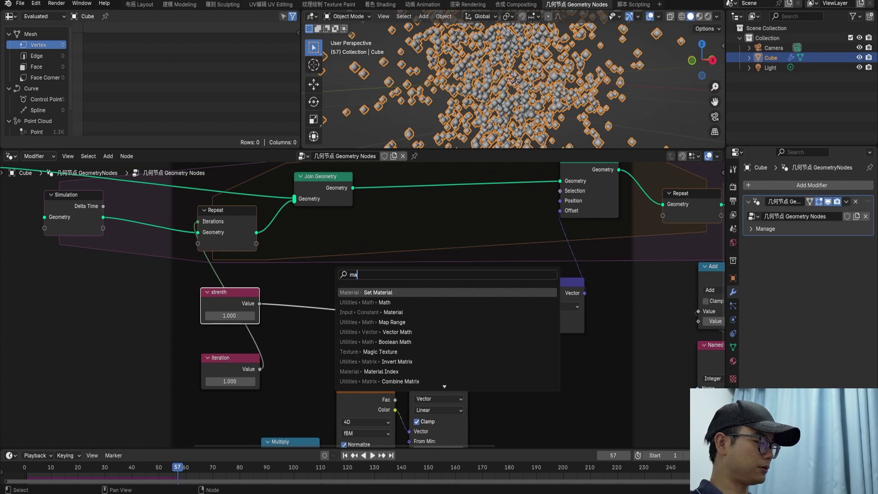
key("Return")
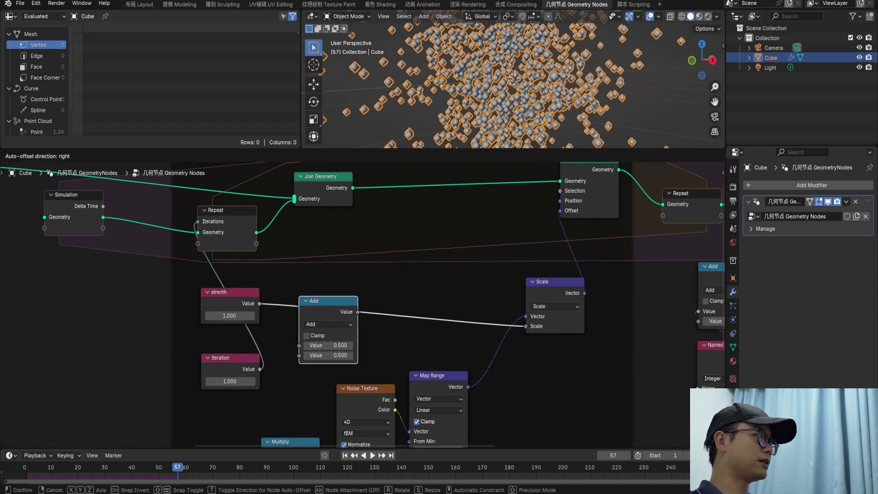
left_click(303, 291)
- Set the Math node's operation to Divide and connect the Iteration value as its second input
scroll(364, 303, "up", 2)
middle_click_drag(342, 339, 348, 315)
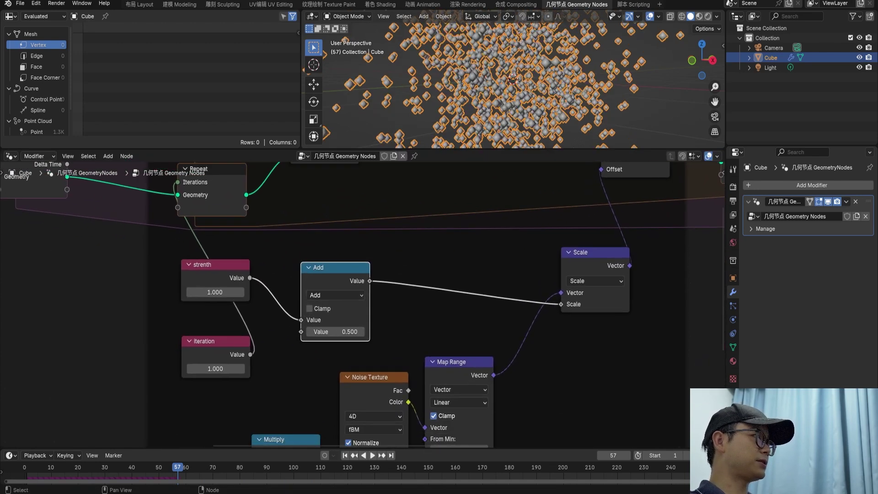
scroll(348, 315, "up", 1)
left_click(333, 294)
left_click(314, 363)
left_click_drag(241, 358, 296, 333)
left_click(613, 265)
- Set the Iteration value to 10, save the file and play the simulation from the start
middle_click_drag(439, 274, 442, 303)
scroll(442, 315, "down", 1)
left_click(219, 396)
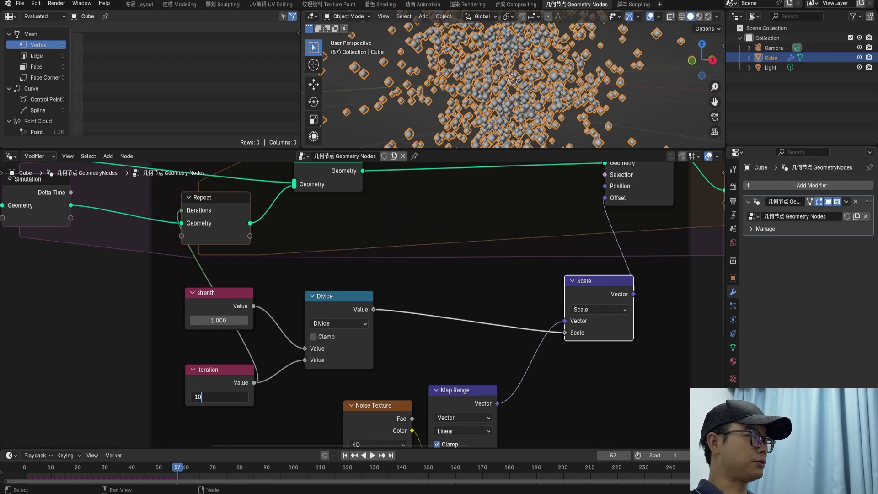
key("Return")
key("ctrl+s")
key("shift+Left")
key("space")
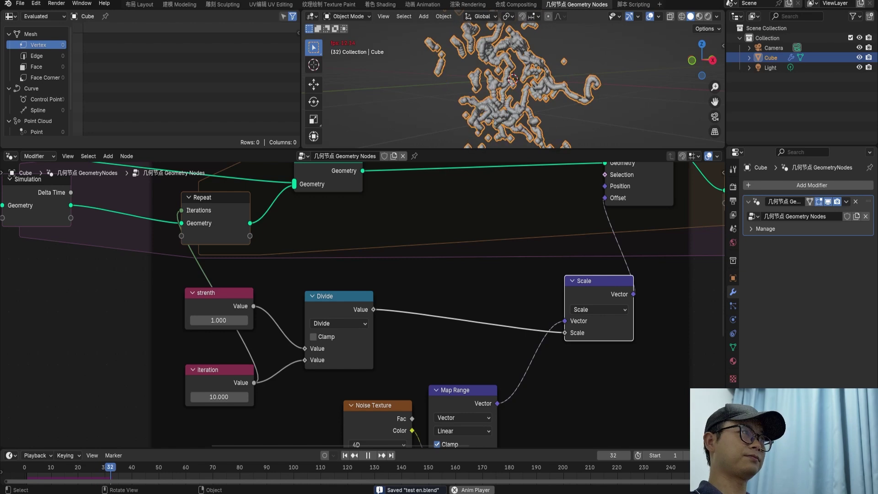
key("space")
- Move the Set Position and Repeat output nodes closer to Join Geometry to compact the repeat zone
scroll(363, 305, "down", 3)
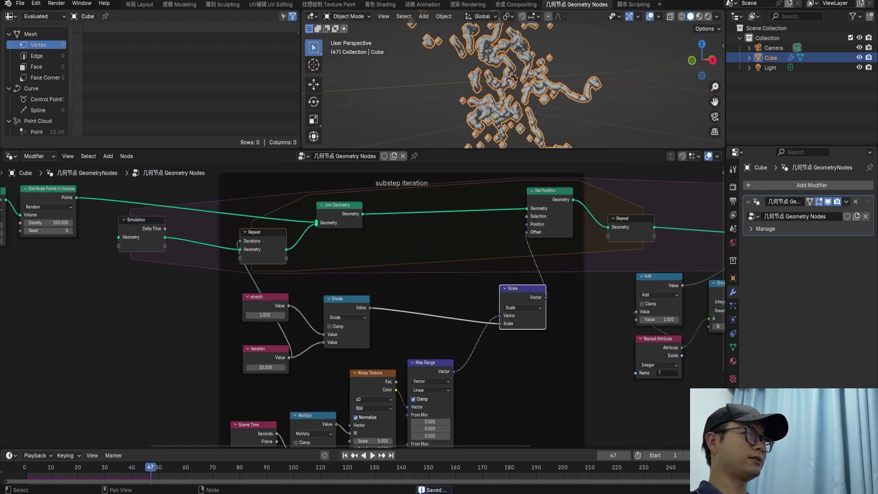
middle_click_drag(363, 304, 317, 304)
left_click_drag(577, 220, 560, 216)
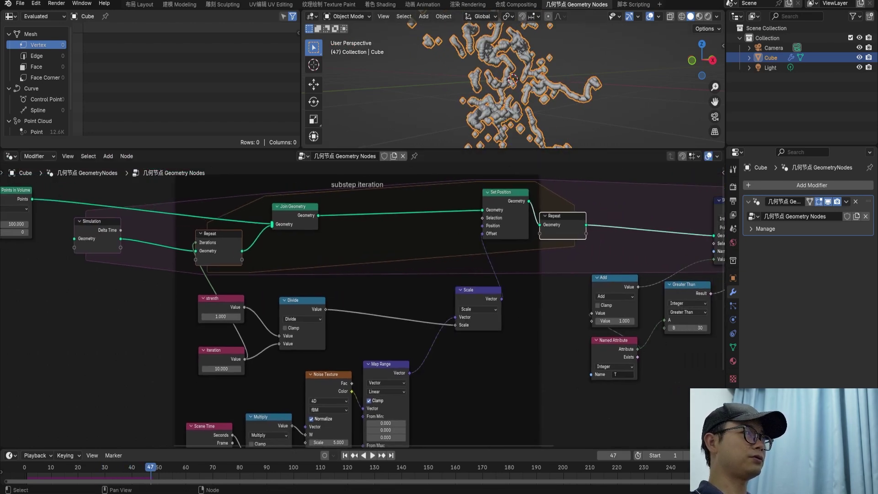
left_click_drag(505, 193, 413, 197)
left_click_drag(560, 215, 474, 212)
scroll(363, 305, "up", 3)
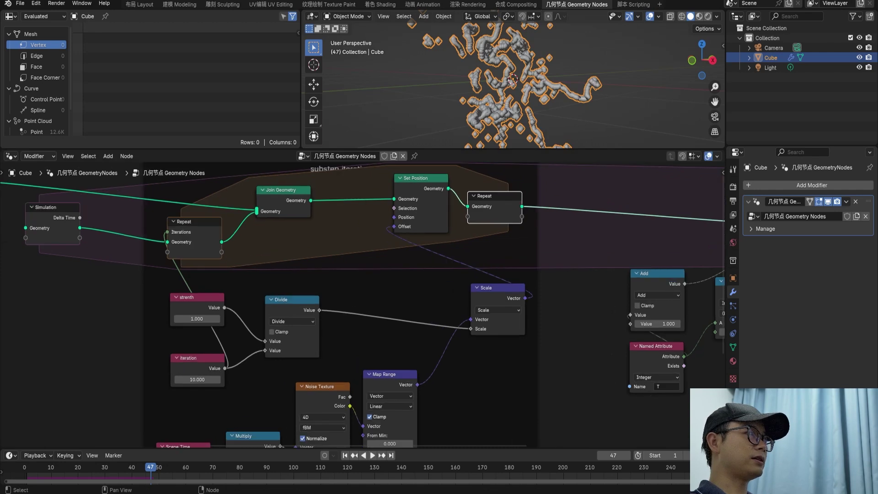
scroll(362, 304, "down", 2)
scroll(362, 305, "down", 2)
scroll(362, 305, "up", 3)
- Lower the Join Geometry node within the repeat zone and save the file
middle_click_drag(362, 288, 350, 334)
left_click(408, 223)
left_click_drag(268, 236, 269, 262)
left_click(327, 233)
left_click(328, 212)
left_click_drag(335, 214, 335, 206)
middle_click_drag(335, 206, 331, 178)
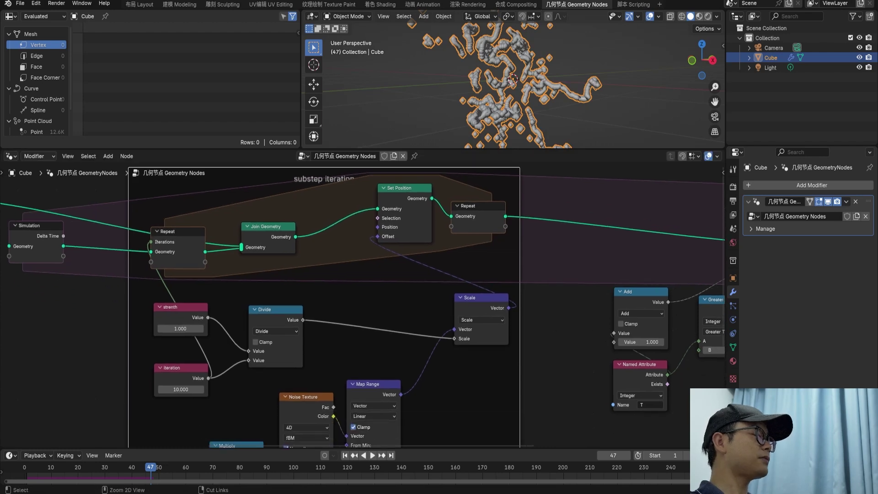
key("ctrl+s")
- Move the Iteration value node up so it sits closely beneath the strenth node
scroll(362, 305, "down", 6)
scroll(362, 304, "up", 5)
middle_click_drag(363, 304, 377, 269)
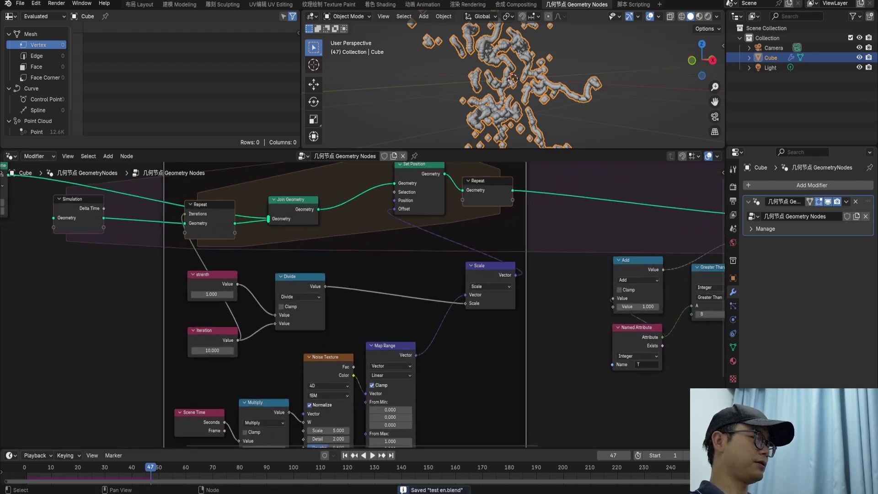
scroll(363, 305, "up", 2)
left_click_drag(263, 331, 266, 317)
left_click_drag(263, 260, 265, 261)
scroll(363, 305, "down", 2)
scroll(362, 305, "down", 2)
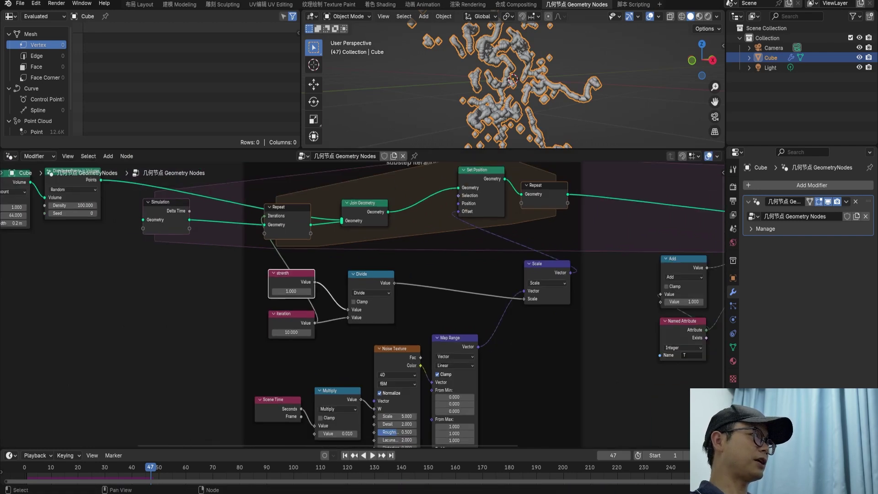
- Raise Join Geometry and lower the Repeat input node so their links no longer overlap, then save the file
scroll(362, 304, "up", 2)
middle_click_drag(362, 305, 335, 323)
mouse_move(337, 205)
left_mouse_down()
mouse_move(341, 194)
mouse_move(351, 199)
left_mouse_up()
scroll(363, 305, "down", 1)
middle_click_drag(366, 294, 360, 303)
scroll(360, 303, "up", 2)
left_click_drag(234, 214, 238, 238)
scroll(362, 304, "down", 2)
middle_click_drag(362, 304, 343, 322)
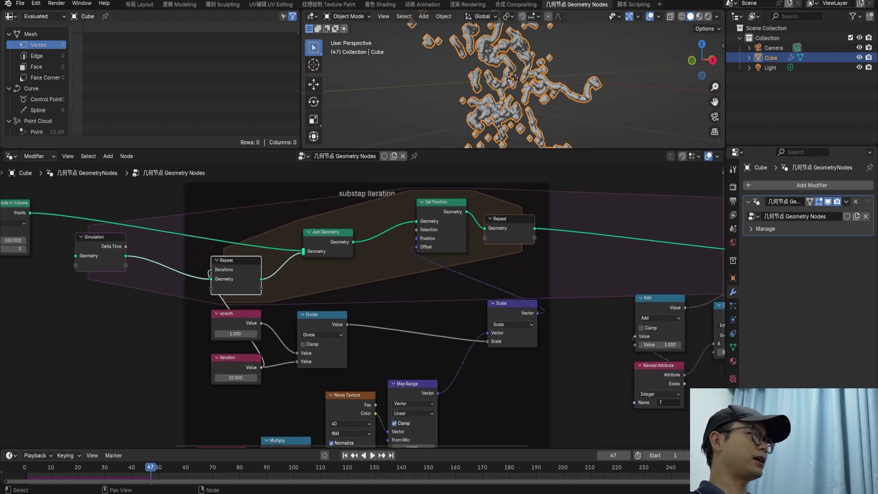
scroll(343, 321, "up", 1)
mouse_move(441, 194)
left_mouse_down()
mouse_move(441, 212)
mouse_move(445, 191)
left_mouse_up()
scroll(362, 304, "down", 2)
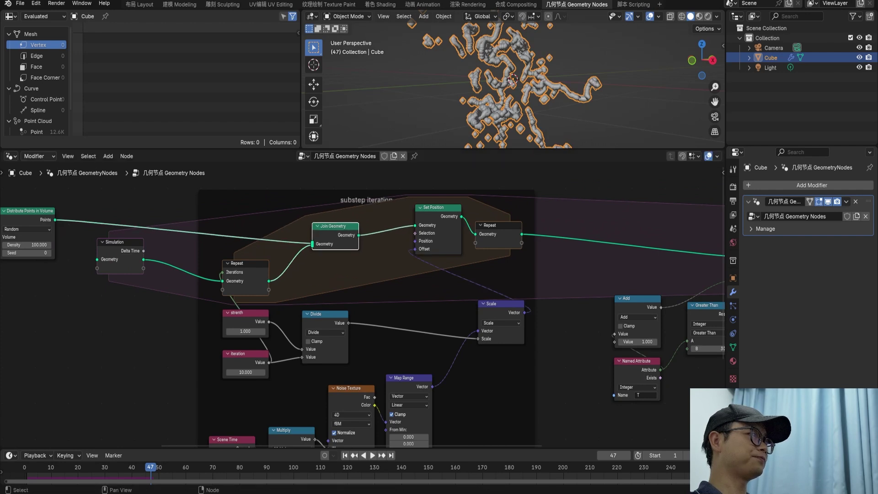
key("ctrl+s")
scroll(492, 351, "up", 1)
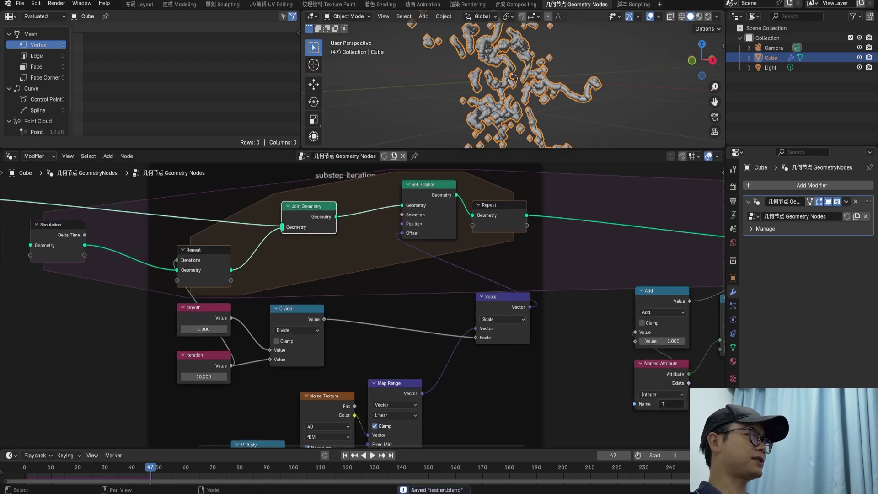
scroll(364, 306, "down", 1)
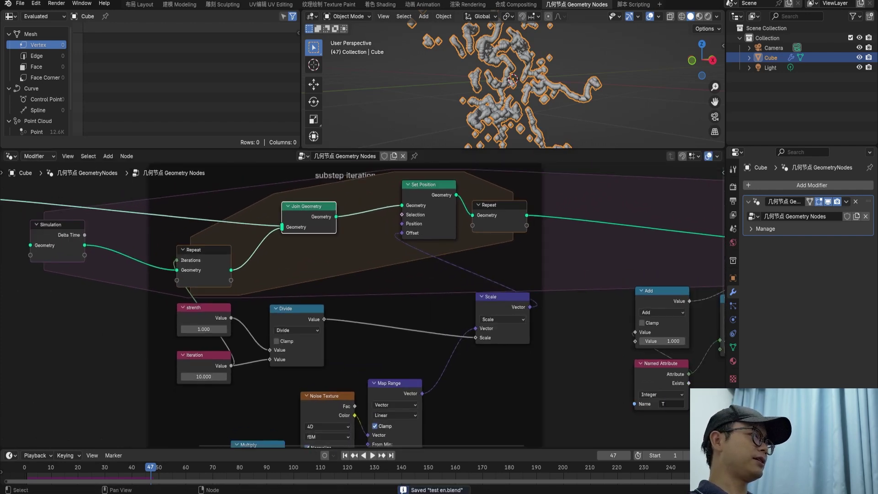
- Move Store Named Attribute, Delete Geometry and the Simulation output closer to the repeat zone, and shift Group Output farther away
scroll(363, 305, "down", 4)
middle_click_drag(362, 306, 192, 282)
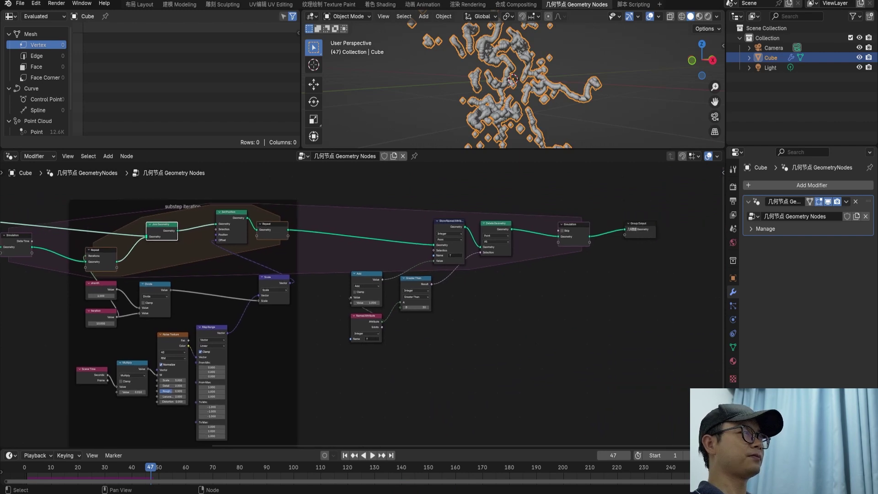
scroll(362, 306, "up", 3)
middle_click_drag(363, 306, 463, 367)
left_click_drag(576, 261, 474, 245)
middle_click_drag(474, 274, 228, 268)
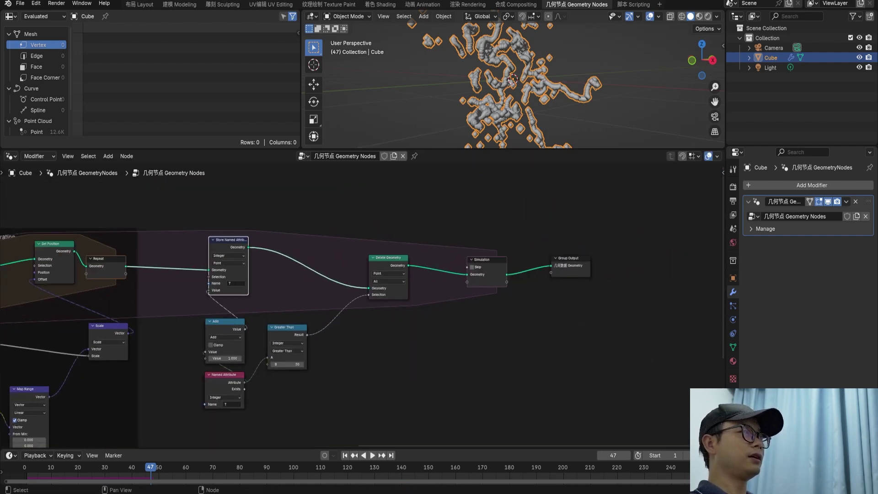
left_click_drag(389, 257, 336, 250)
left_click(472, 267)
left_click_drag(487, 259, 401, 257)
left_click_drag(571, 258, 669, 260)
- Insert a Set Point Radius node between the Simulation output and Group Output, with a radius of 0.01 m
scroll(658, 258, "up", 2)
middle_click_drag(640, 248, 532, 254)
key("shift+a")
left_click(532, 253)
type("set ra")
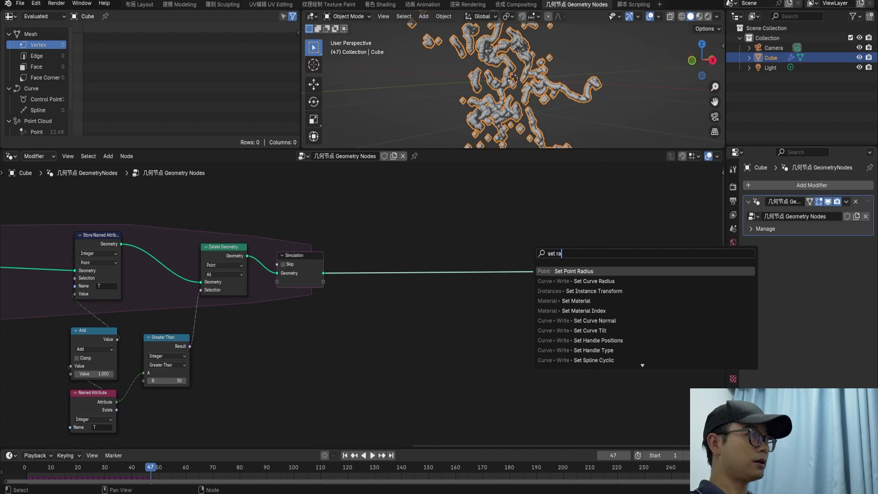
key("Return")
left_click(433, 250)
scroll(434, 249, "up", 3)
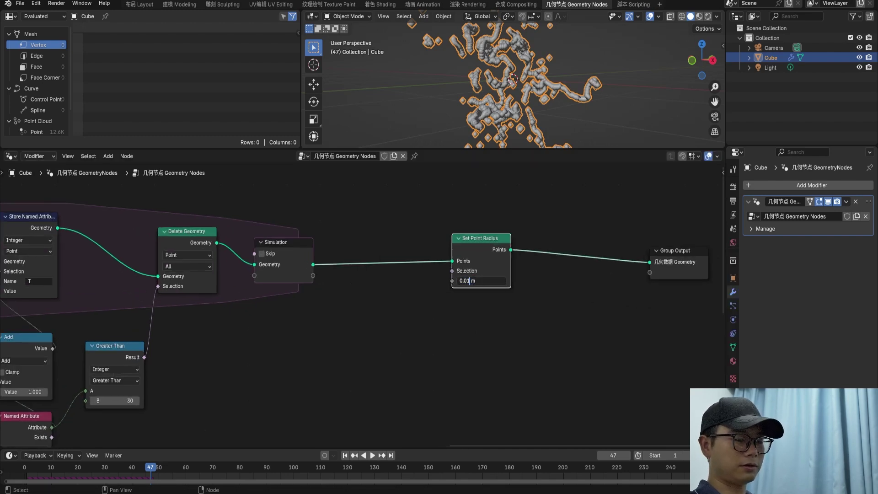
key("Return")
- Move Group Output farther along and insert a Set Material node between Set Point Radius and Group Output
middle_click_drag(563, 274, 512, 278)
left_click_drag(629, 255, 683, 258)
key("shift+a")
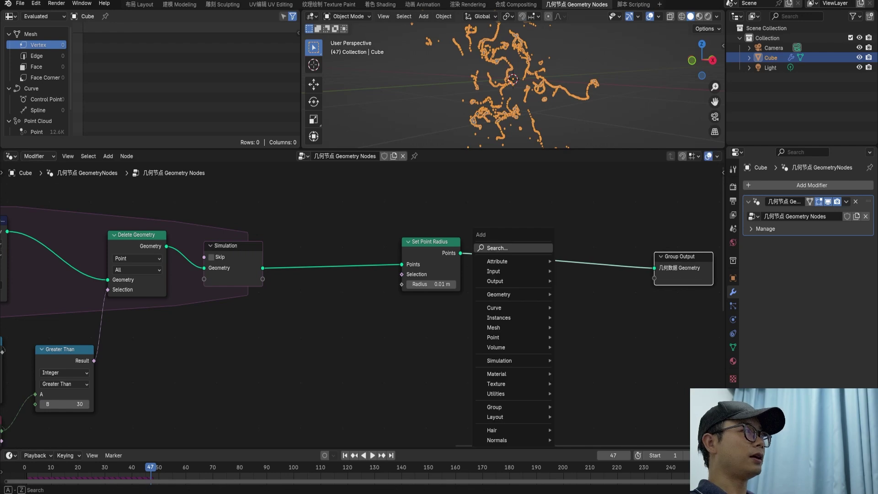
type("set m")
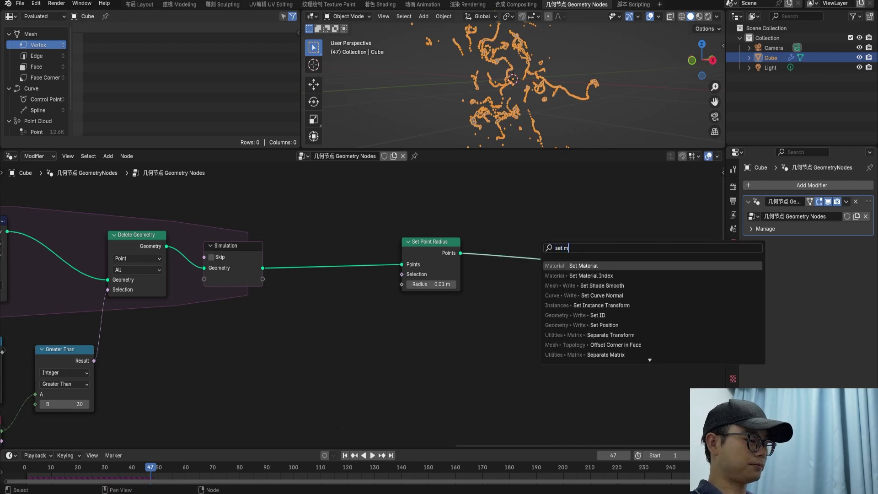
key("Return")
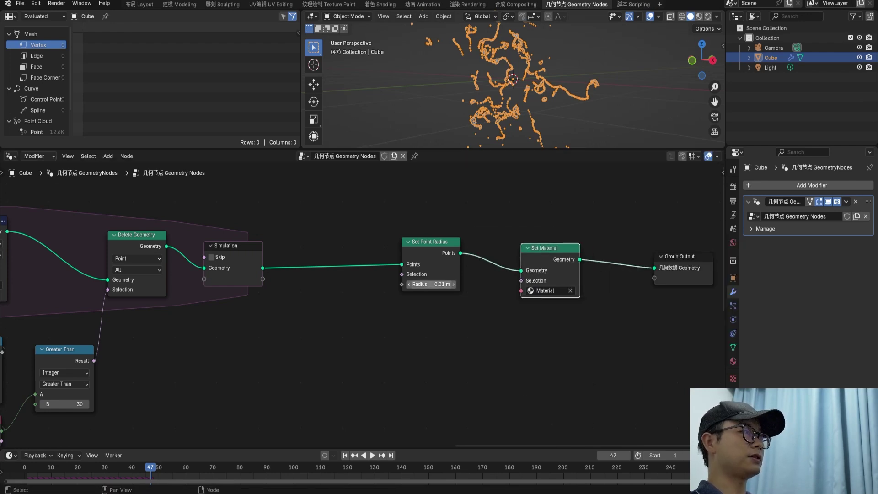
- Insert a Bake node between the Simulation output and Set Point Radius, and set it to Animation mode
scroll(367, 299, "up", 1)
key("shift+a")
left_click(376, 238)
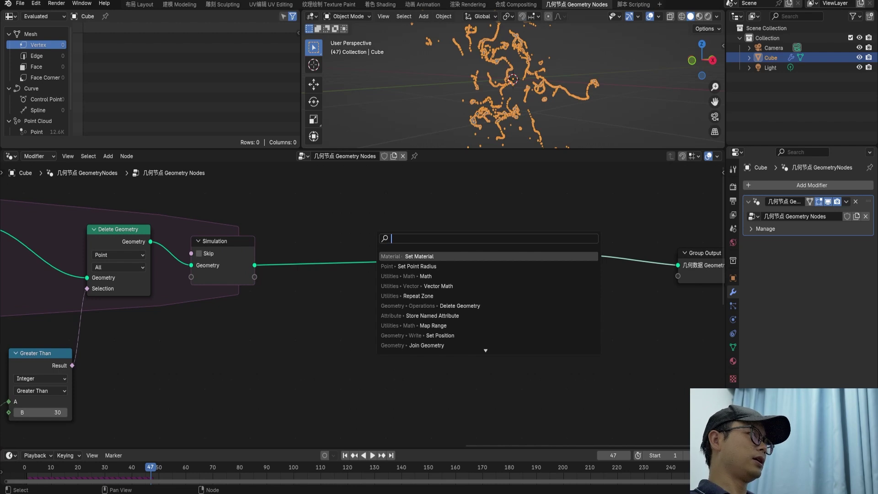
type("bake")
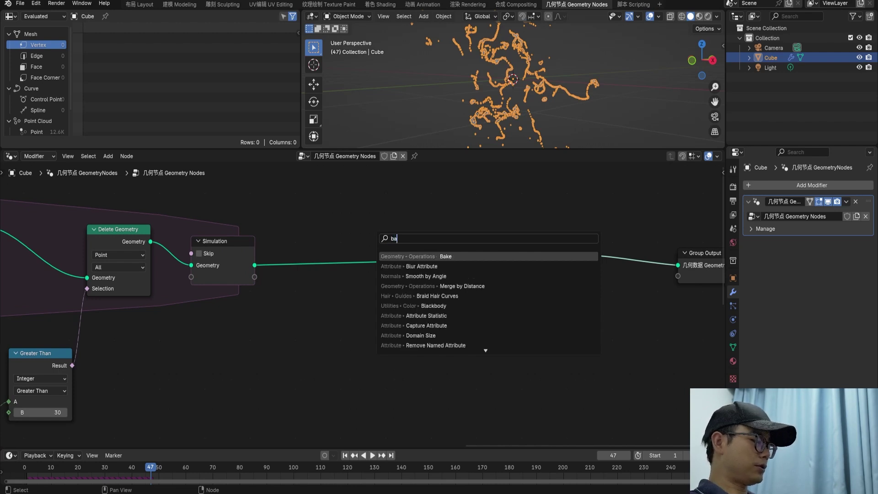
key("Return")
left_click(341, 253)
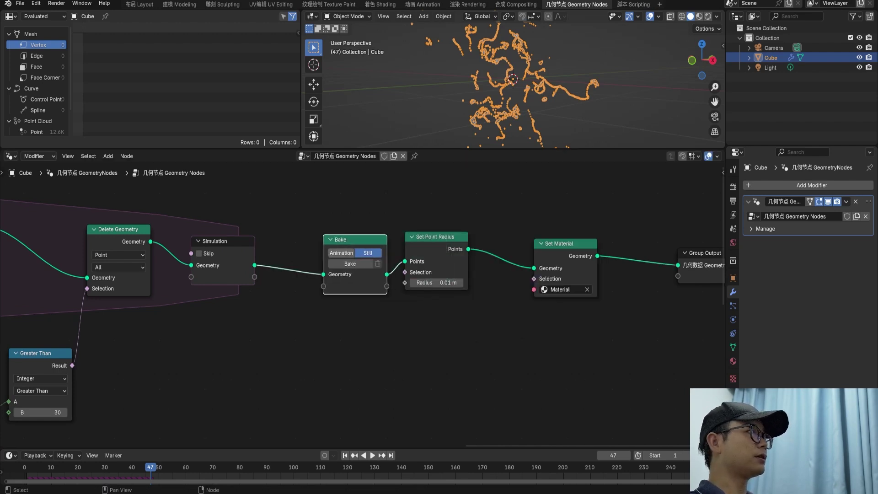
left_click(341, 253)
- Move the Bake, Set Point Radius and Set Material nodes together farther away from the Simulation output
left_click_drag(657, 379, 366, 258)
key("g")
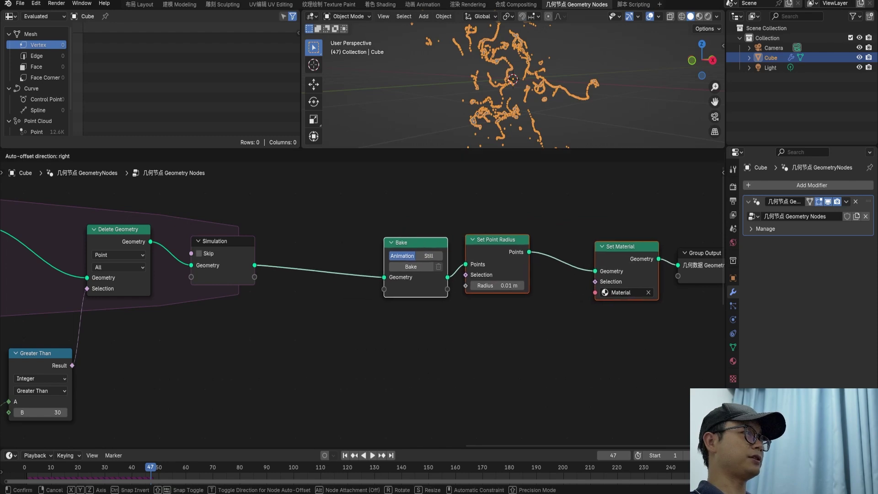
left_click(429, 258)
- Set the Distribute Points in Volume density to 10000 and save the file
scroll(429, 258, "down", 2)
scroll(360, 301, "down", 6)
middle_click_drag(293, 292, 549, 284)
scroll(366, 284, "up", 3)
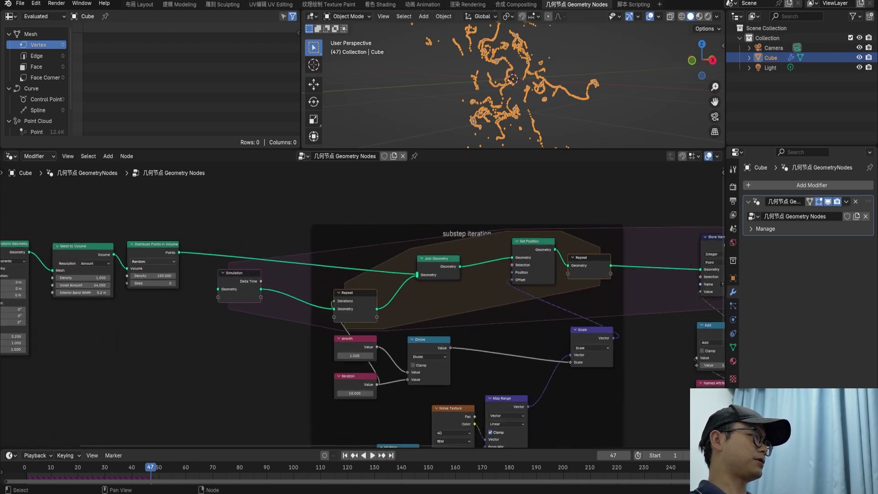
middle_click_drag(320, 283, 453, 281)
scroll(366, 284, "up", 1)
scroll(357, 303, "up", 2)
left_click(268, 275)
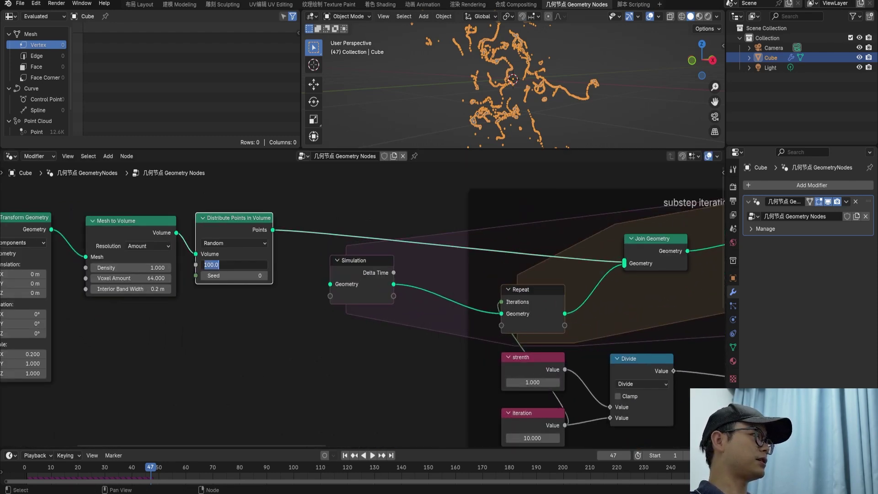
key("Return")
scroll(353, 302, "down", 11)
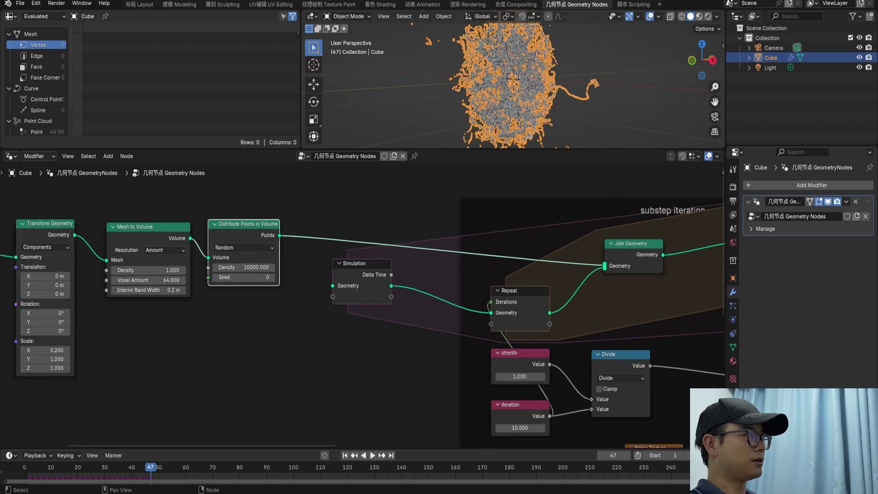
middle_click_drag(353, 302, 204, 285)
key("ctrl+s")
scroll(363, 302, "up", 3)
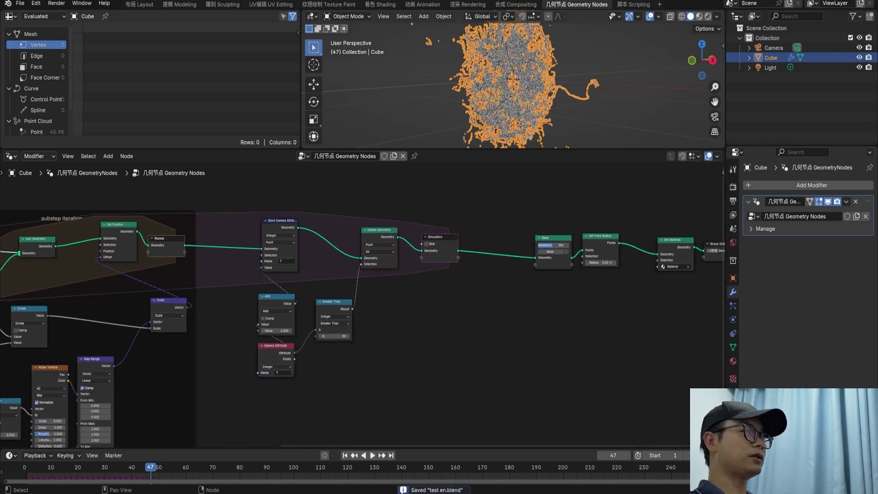
- Move Set Point Radius farther from the Bake node, shift Bake slightly toward it, and save the file
middle_click_drag(362, 302, 253, 301)
scroll(363, 302, "up", 3)
scroll(362, 302, "up", 1)
middle_click_drag(519, 202, 516, 230)
scroll(516, 229, "up", 3)
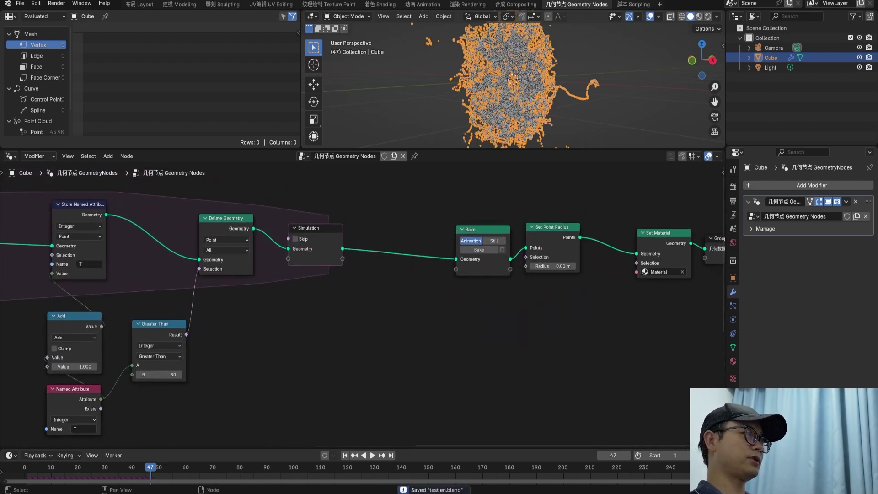
left_click(503, 217)
left_click_drag(584, 214, 609, 215)
left_click_drag(503, 217, 512, 215)
key("ctrl+s")
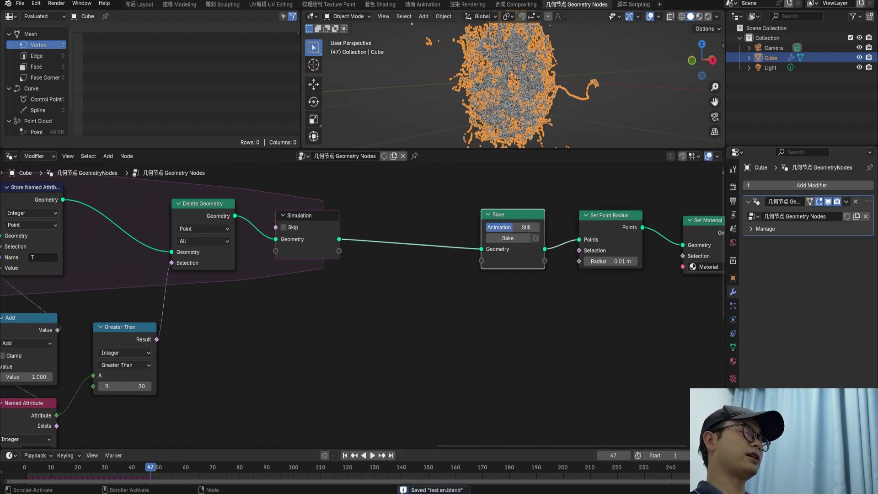
- Play the simulation from the first frame and stop it after a few frames
key("shift+Left")
key("space")
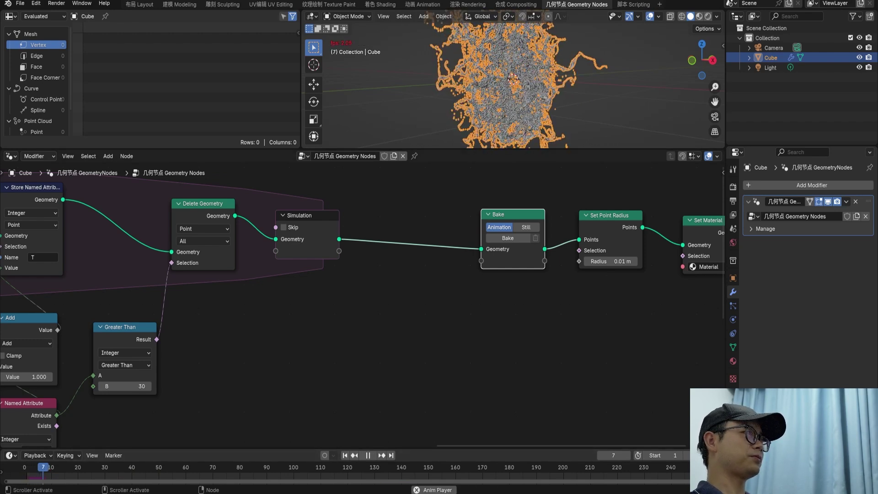
key("space")
scroll(354, 319, "up", 2)
scroll(354, 319, "down", 3)
scroll(354, 319, "up", 3)
middle_click_drag(354, 319, 333, 336)
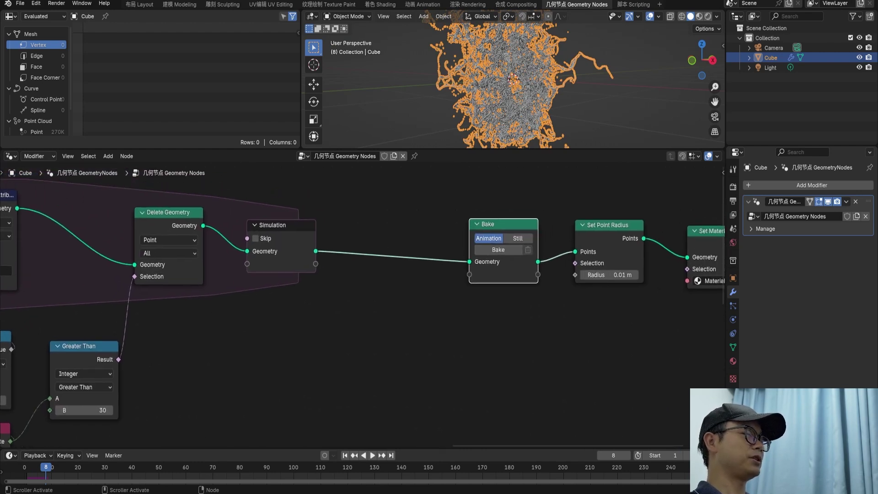
scroll(364, 304, "down", 1)
scroll(364, 305, "up", 1)
scroll(363, 305, "down", 3)
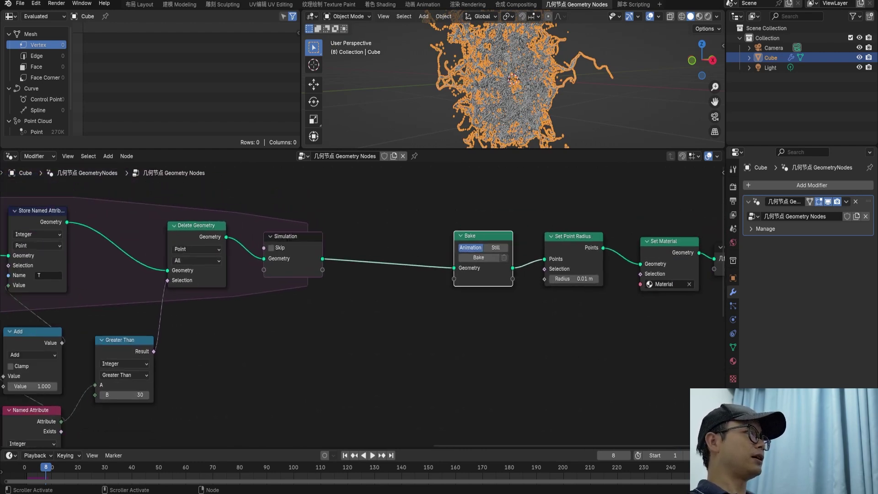
middle_click_drag(363, 305, 538, 297)
scroll(363, 304, "down", 2)
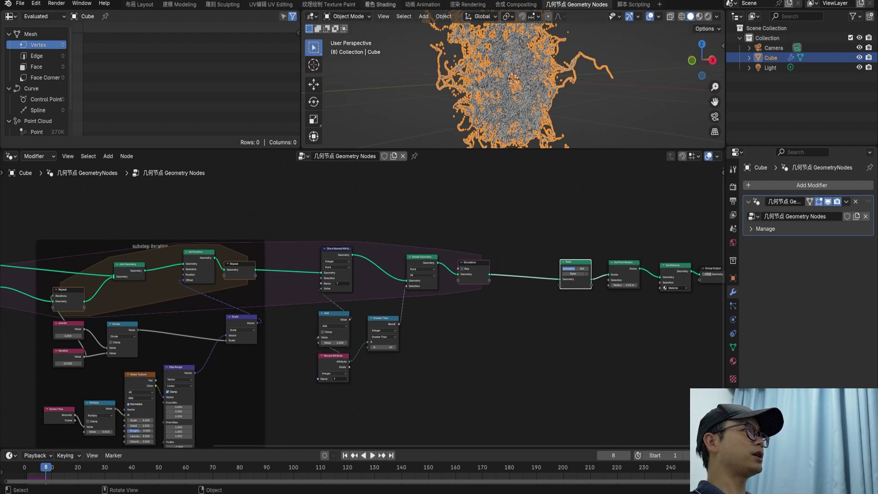
- Switch to the Shading workspace and set the render engine to Cycles with GPU Compute as the device
left_click(379, 4)
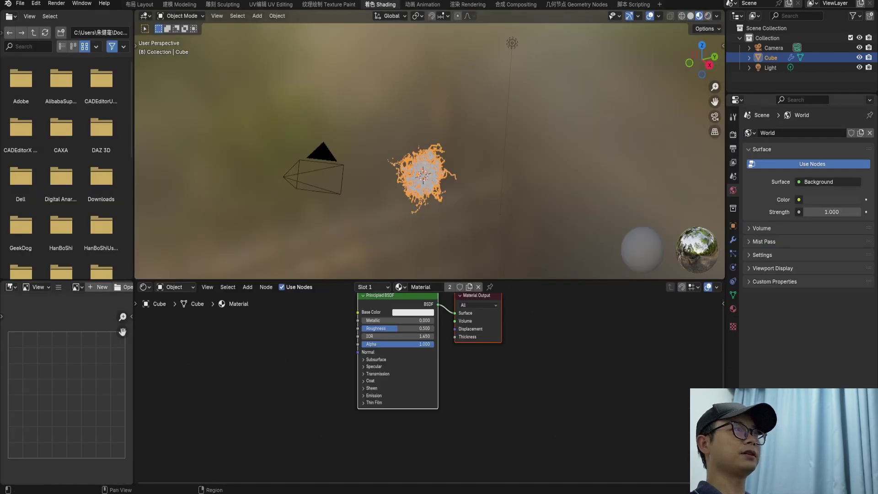
left_click(733, 134)
left_click(835, 132)
left_click(805, 161)
left_click(835, 157)
left_click(818, 179)
- Show the particles in Rendered viewport shading and deselect all objects
scroll(423, 182, "up", 5)
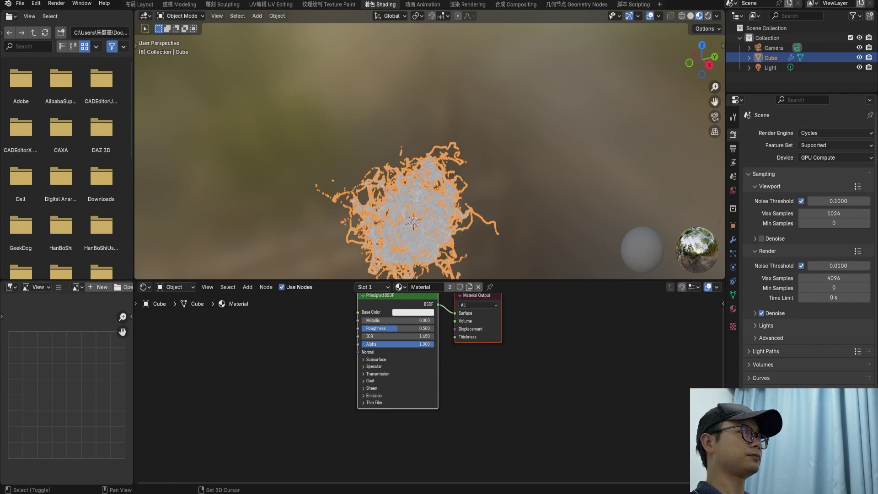
middle_click_drag(412, 206, 437, 144, "shift")
left_click(707, 15)
scroll(430, 144, "up", 5)
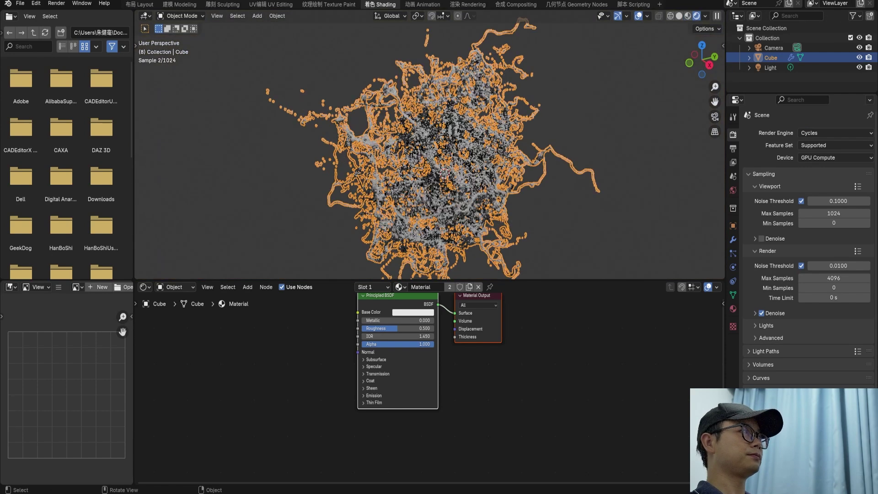
key("alt+a")
middle_click_drag(429, 174, 426, 158, "shift")
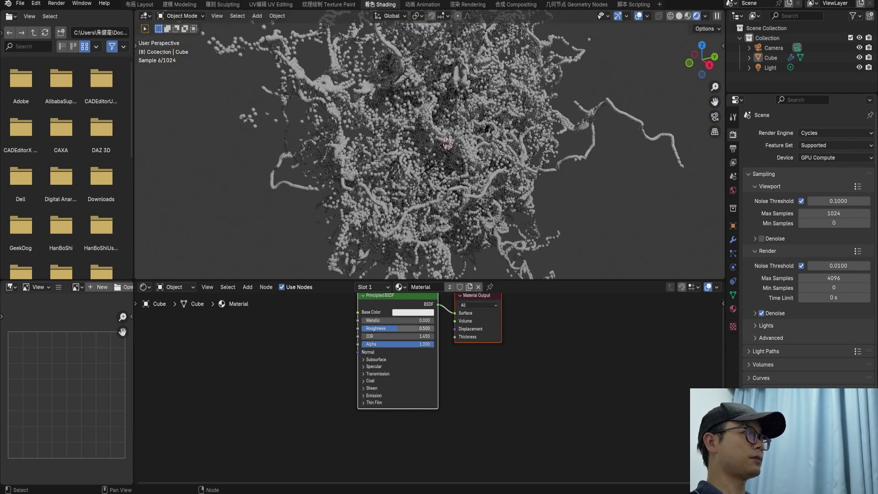
middle_click_drag(414, 328, 415, 366)
- In the Geometry Nodes workspace, set the Set Point Radius node's radius to 0.002 m and save the file
left_click(576, 5)
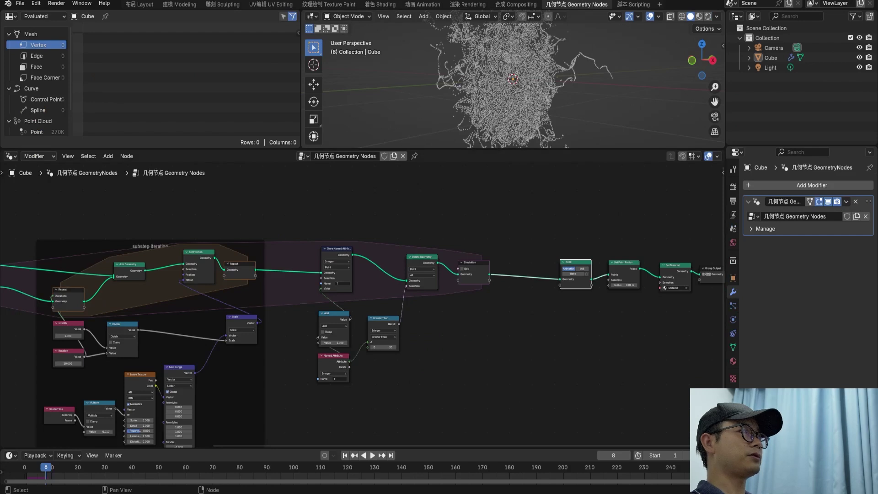
middle_click_drag(586, 314, 366, 307)
scroll(364, 306, "up", 11)
left_click(456, 244)
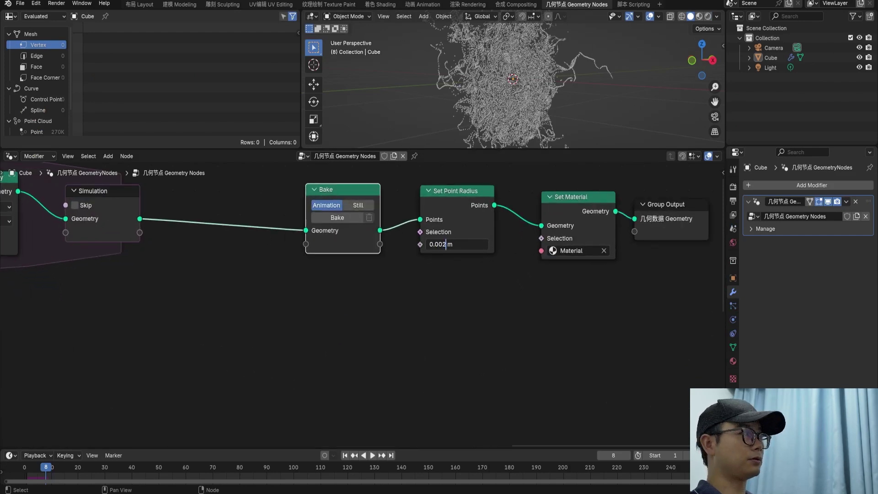
key("Return")
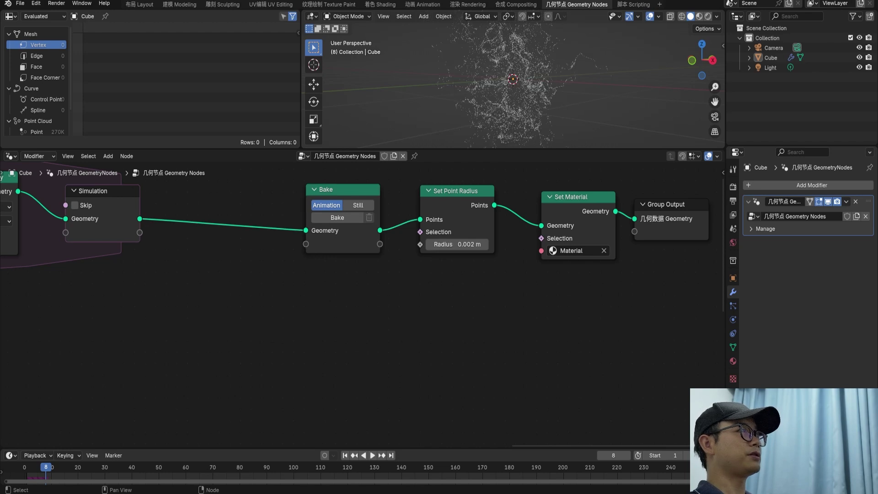
key("ctrl+s")
- Examine the smaller points in the Shading workspace's rendered view and save the file
left_click(380, 4)
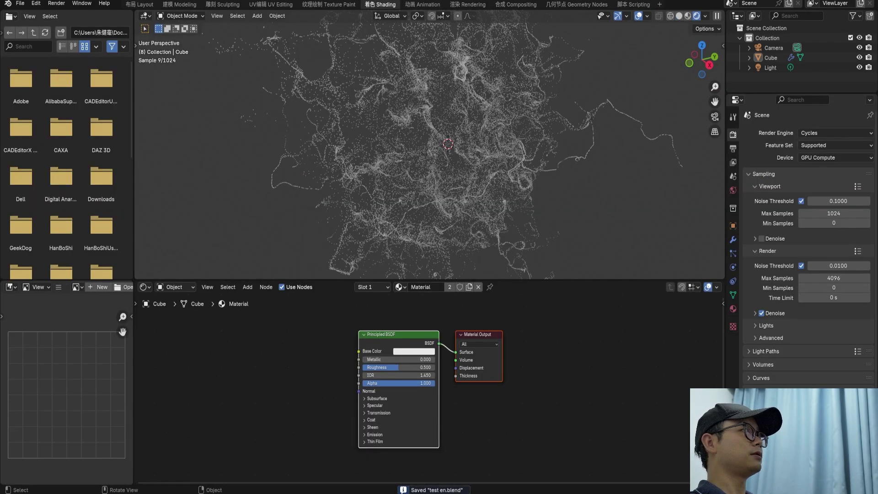
scroll(429, 144, "up", 1)
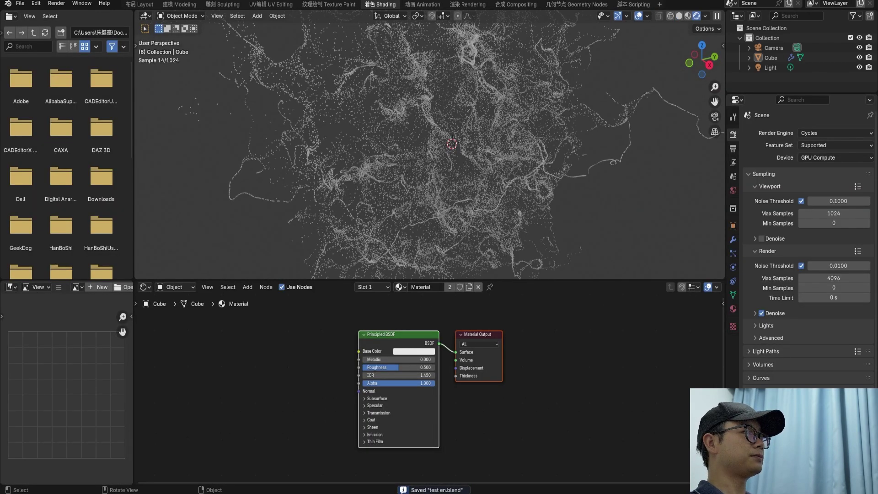
scroll(429, 144, "up", 2)
scroll(429, 145, "down", 3)
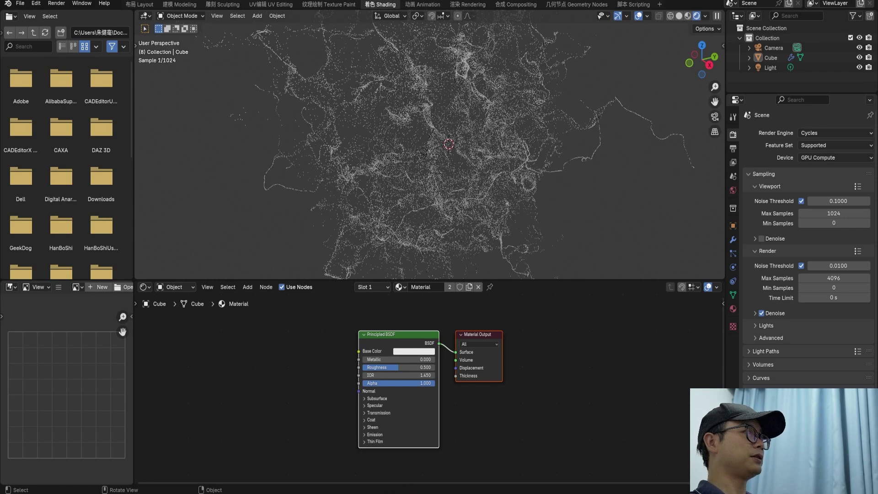
key("ctrl+s")
- Return to the Geometry Nodes workspace, play the simulation briefly and stop it
left_click(577, 5)
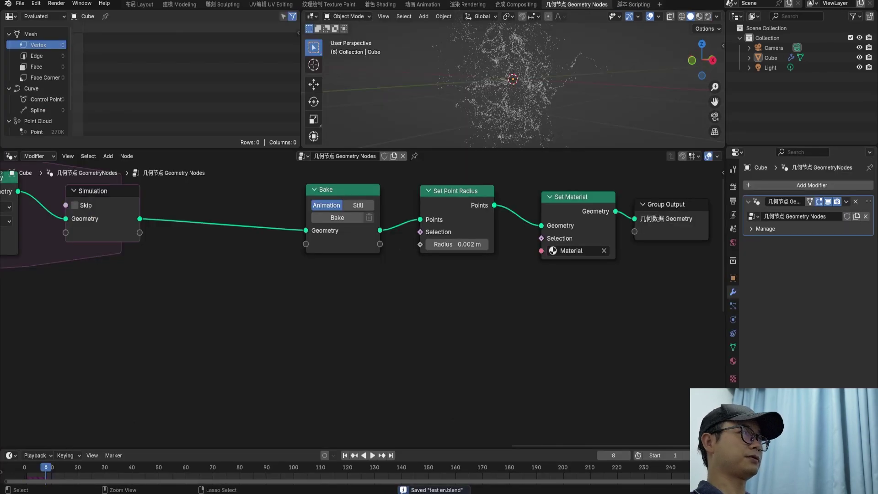
key("space")
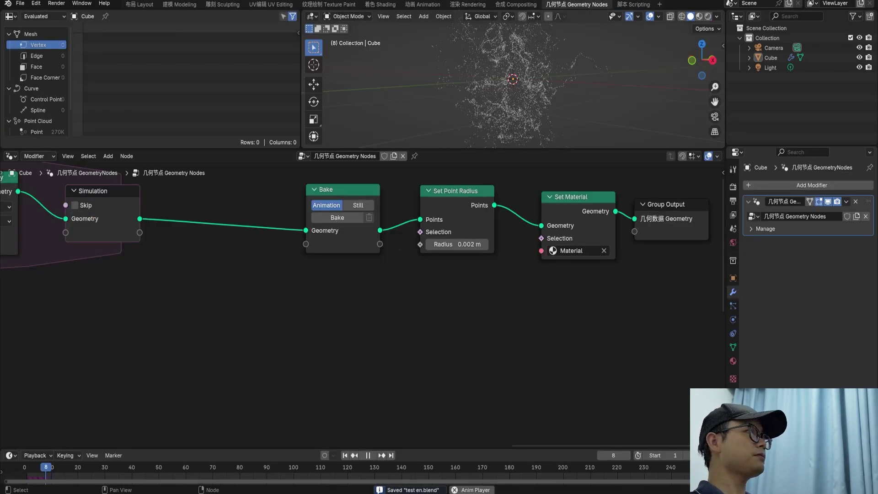
key("space")
scroll(361, 302, "down", 4)
scroll(362, 303, "up", 3)
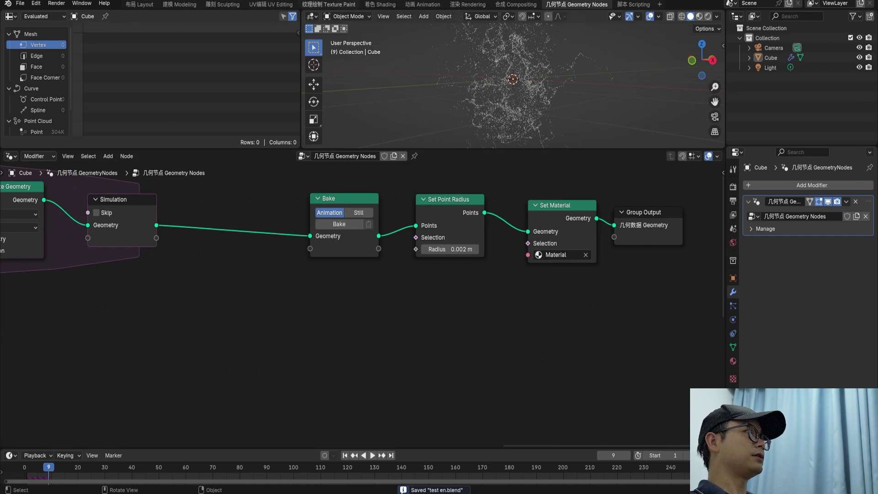
- Examine the rendered particle strands up close and from another angle in the Shading workspace
left_click(380, 4)
scroll(430, 144, "up", 3)
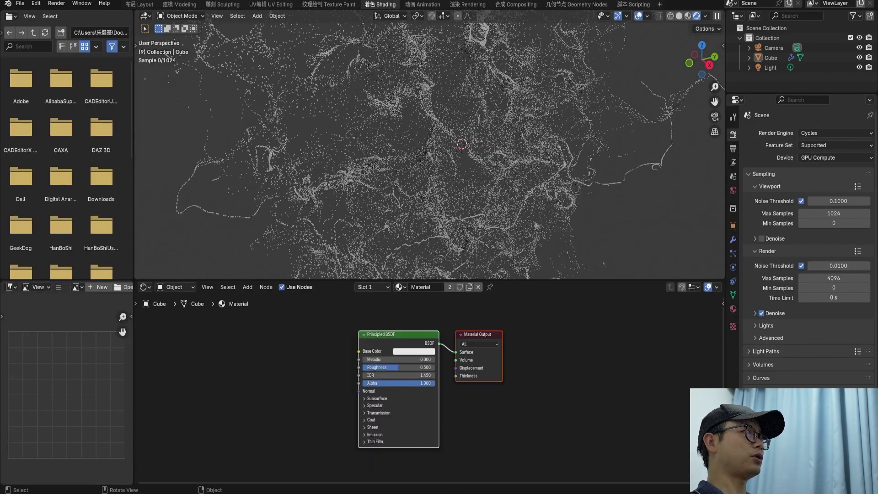
middle_click_drag(429, 145, 446, 146)
scroll(430, 145, "down", 3)
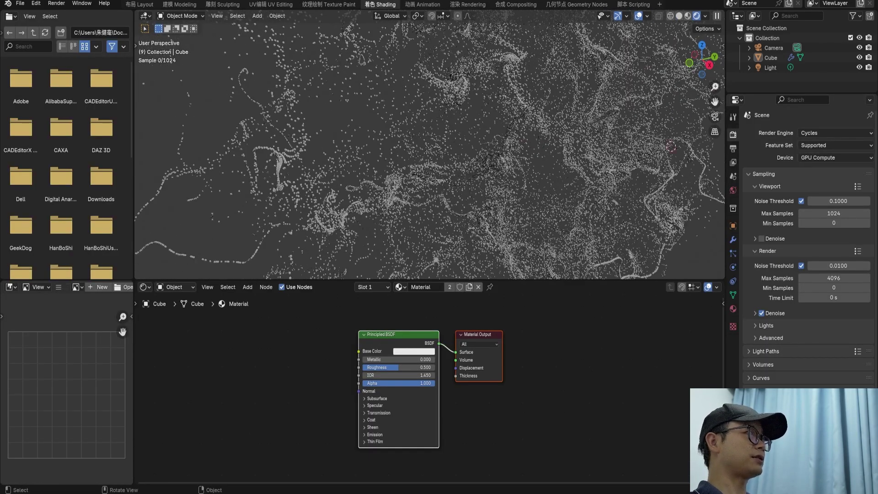
scroll(354, 158, "up", 8)
scroll(435, 147, "down", 4)
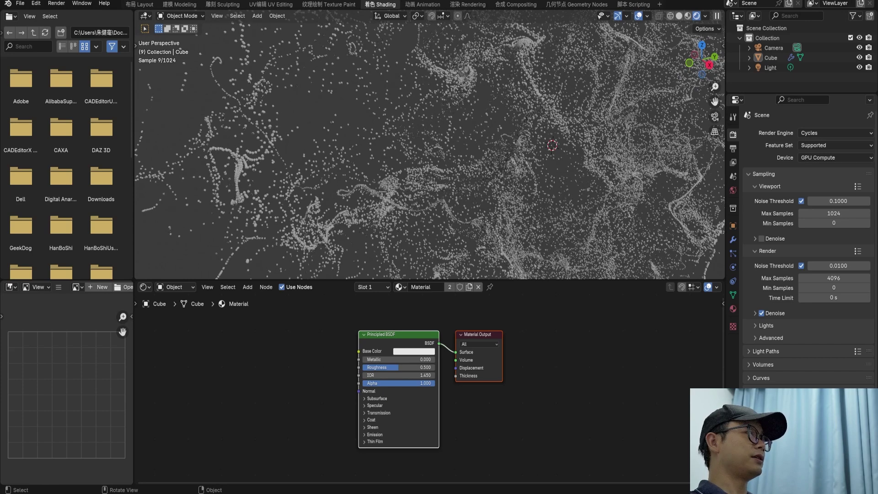
scroll(434, 146, "down", 5)
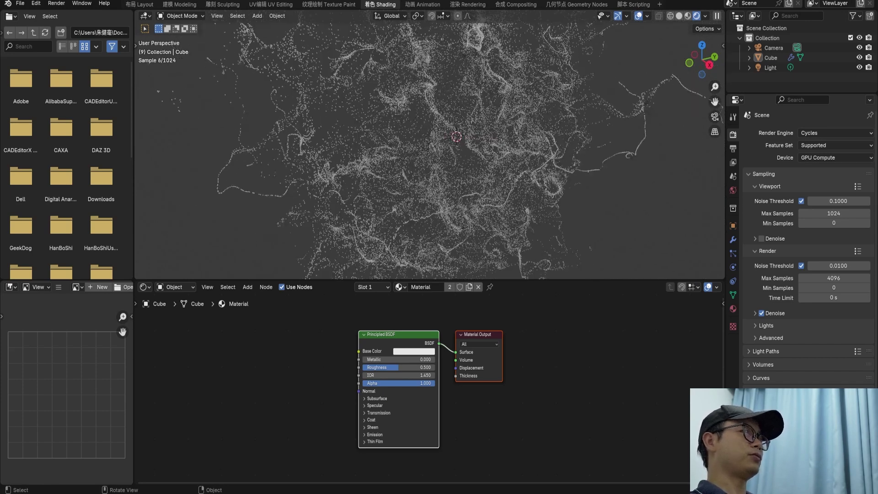
middle_click_drag(457, 136, 439, 132, "shift")
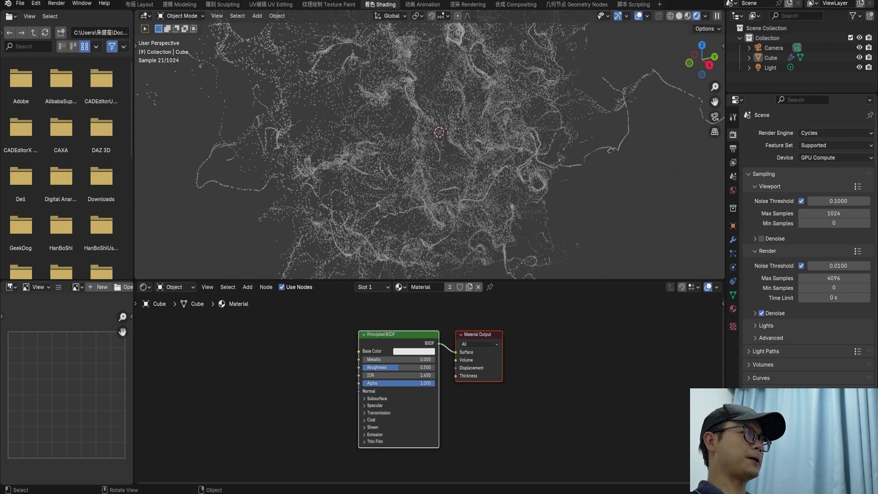
- Set the Principled BSDF's roughness to 0.095 and its emission strength to 33
scroll(399, 375, "up", 3)
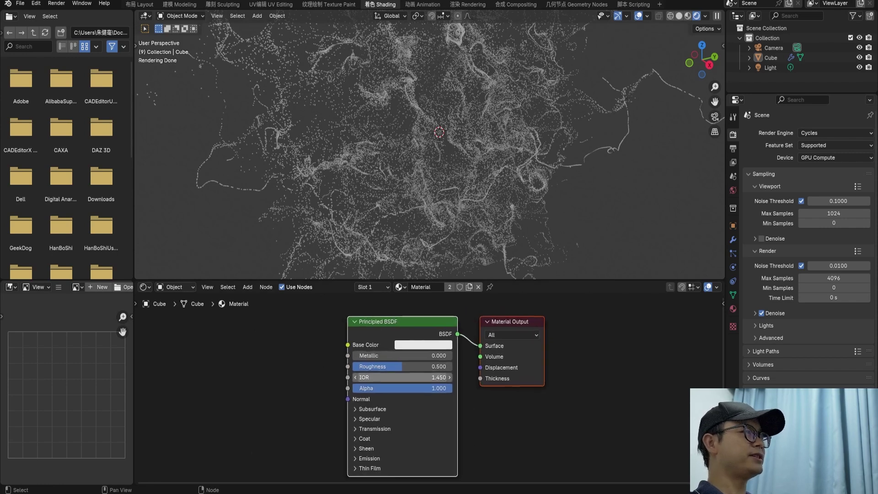
left_click_drag(384, 362, 351, 363)
middle_click_drag(351, 362, 351, 326)
left_click(359, 433)
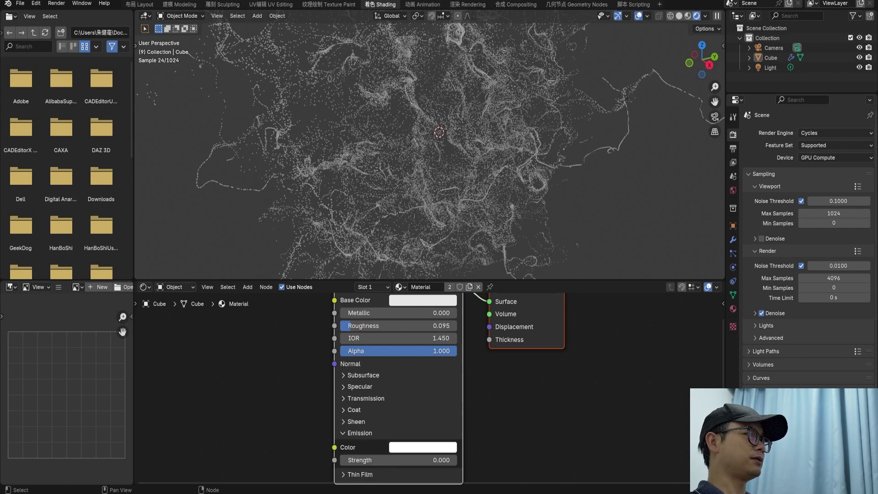
left_click_drag(398, 460, 432, 460)
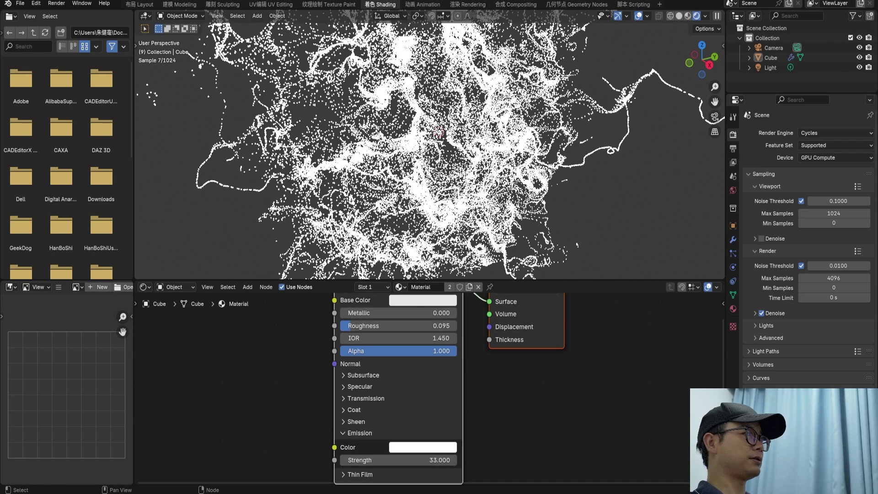
- Set the Principled BSDF's emission strength to 1
left_click(432, 460)
type("1")
key("Return")
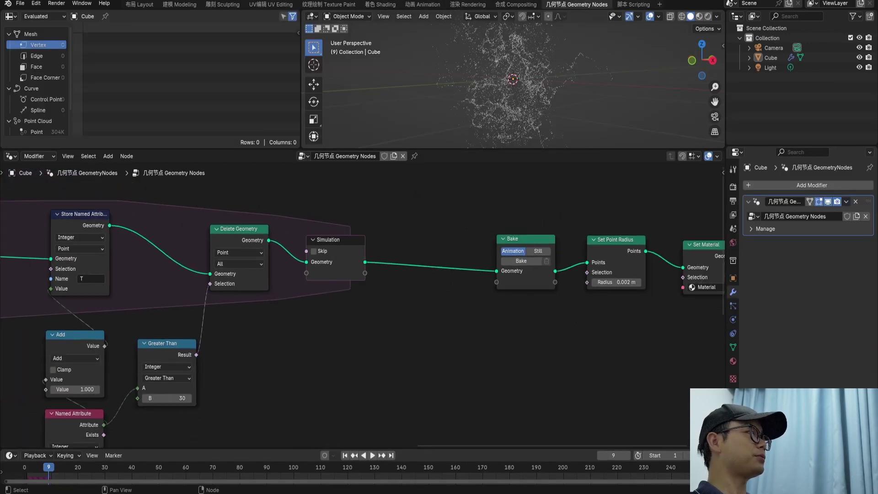
- Duplicate the Delete Geometry node and insert the copy between the Simulation output and the Bake node
scroll(307, 247, "down", 1)
middle_click_drag(307, 247, 307, 233)
left_click(244, 220)
key("shift+d")
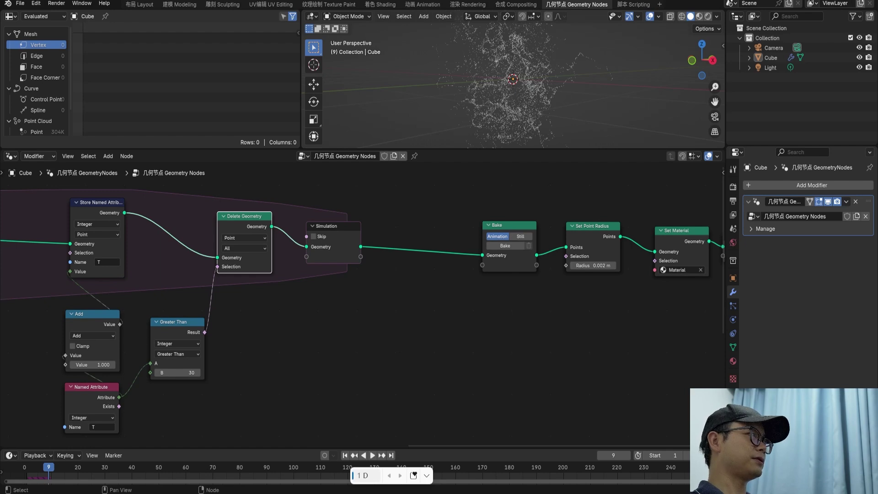
key("shift+d")
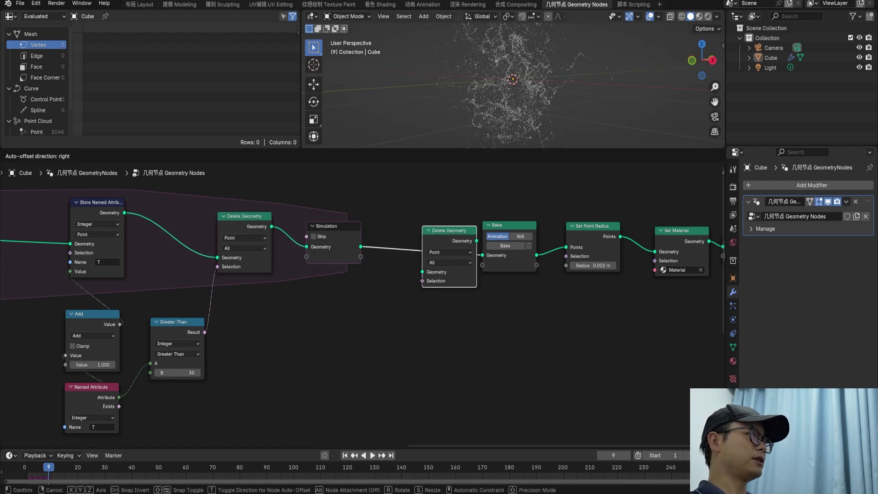
left_click(439, 233)
- Duplicate the Greater Than compare node and link the copy's Result to the new Delete Geometry's Selection
left_click(177, 322)
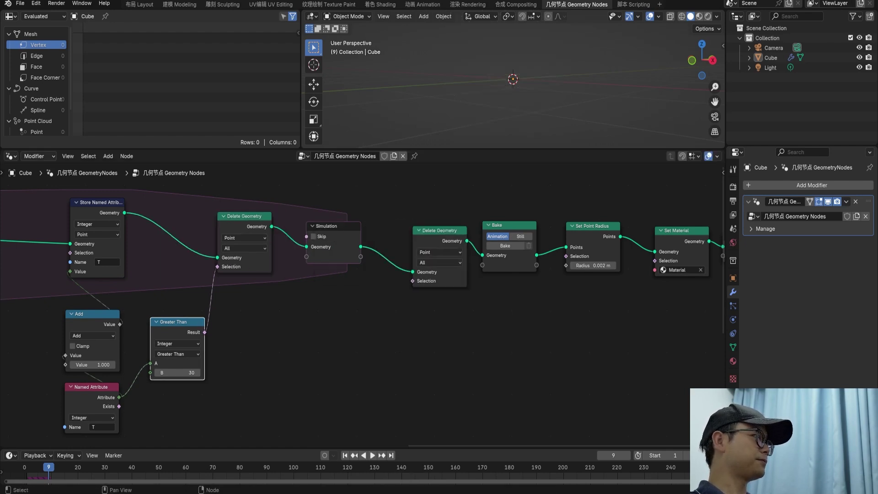
scroll(361, 305, "up", 1)
key("shift+d")
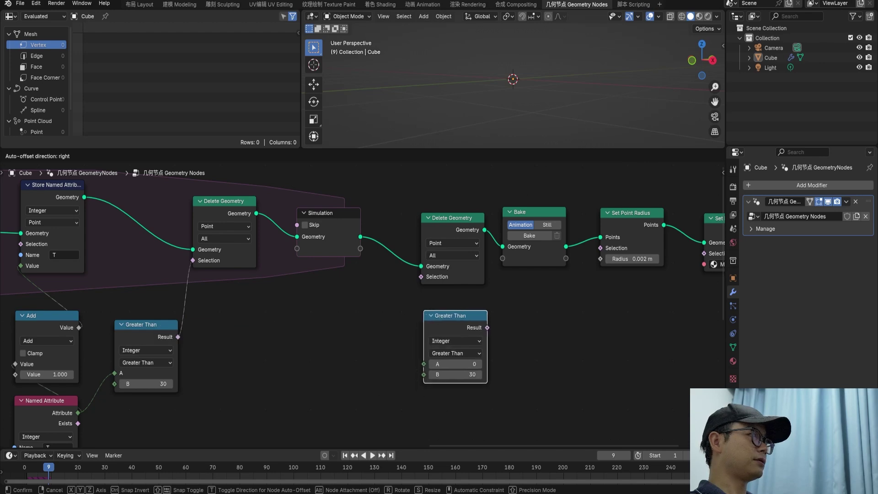
left_click(459, 315)
middle_click_drag(459, 315, 464, 302)
left_click_drag(489, 311, 424, 263)
- Set the copied compare node to Less Than with B at 3, and feed the T attribute into its A input
left_click(456, 337)
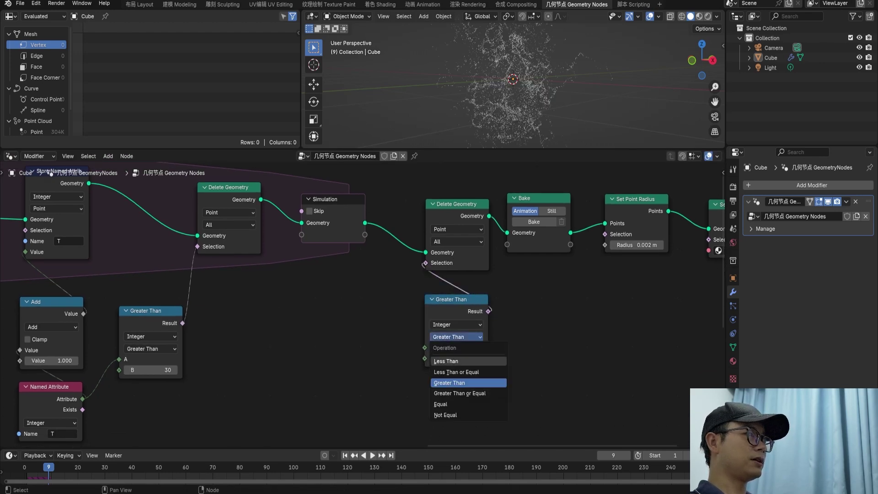
left_click(446, 361)
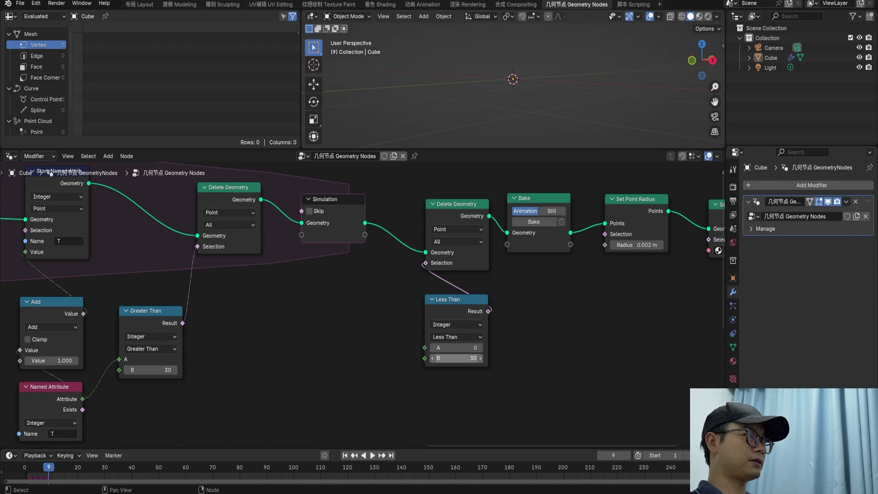
left_click_drag(83, 398, 425, 347)
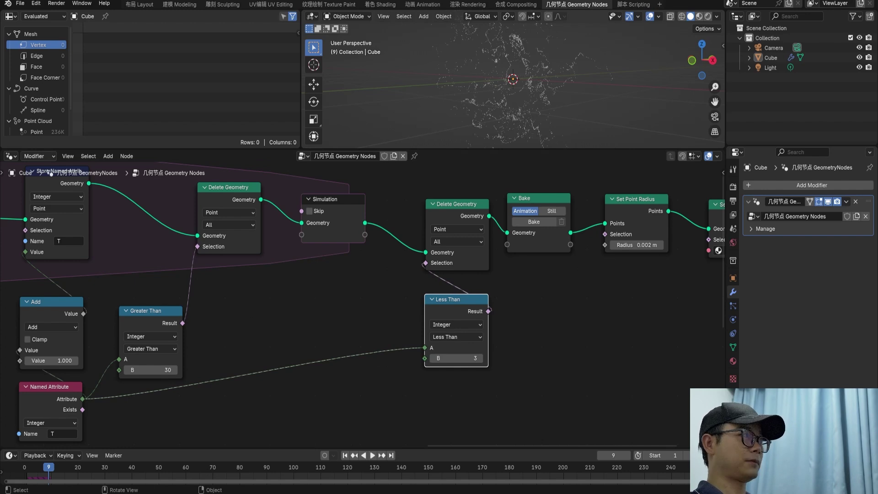
- Check the filtered particles in the Shading workspace's rendered view and save the file
left_click(379, 4)
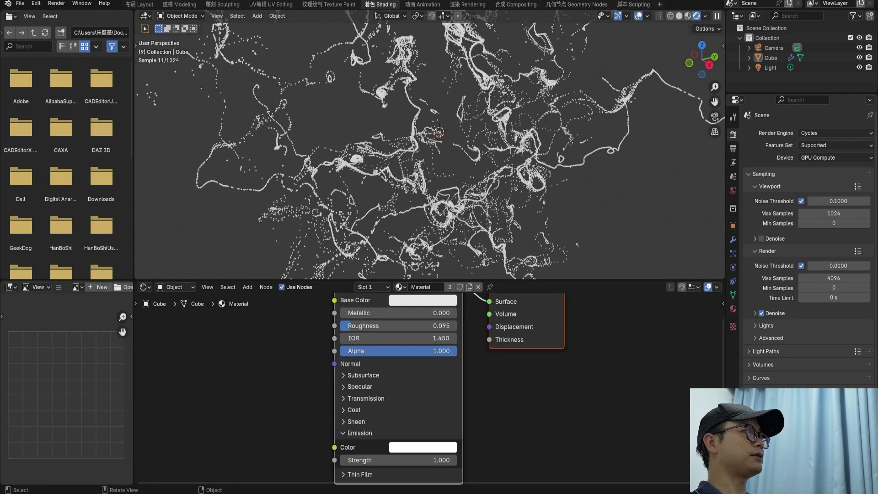
key("ctrl+s")
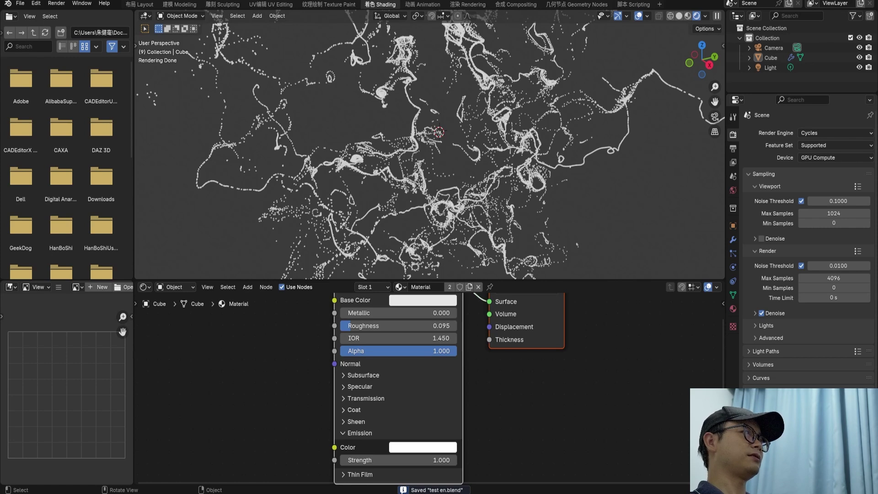
- In the Geometry Nodes workspace, add a Scene Time node with Seconds driving the Seed of Distribute Points in Volume
left_click(577, 4)
middle_click_drag(323, 321, 713, 327)
scroll(477, 315, "down", 1)
scroll(355, 314, "up", 3)
scroll(355, 313, "down", 4)
scroll(355, 329, "down", 3)
middle_click_drag(261, 304, 361, 304)
scroll(360, 304, "up", 10)
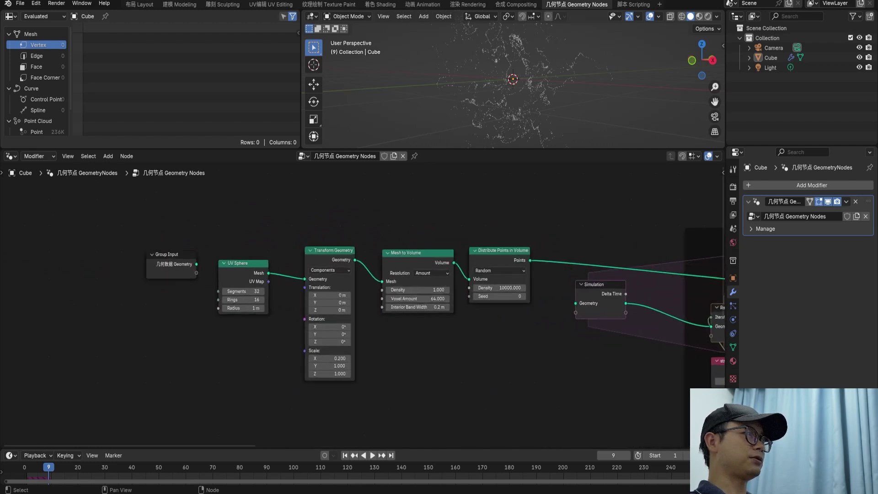
scroll(602, 308, "up", 4)
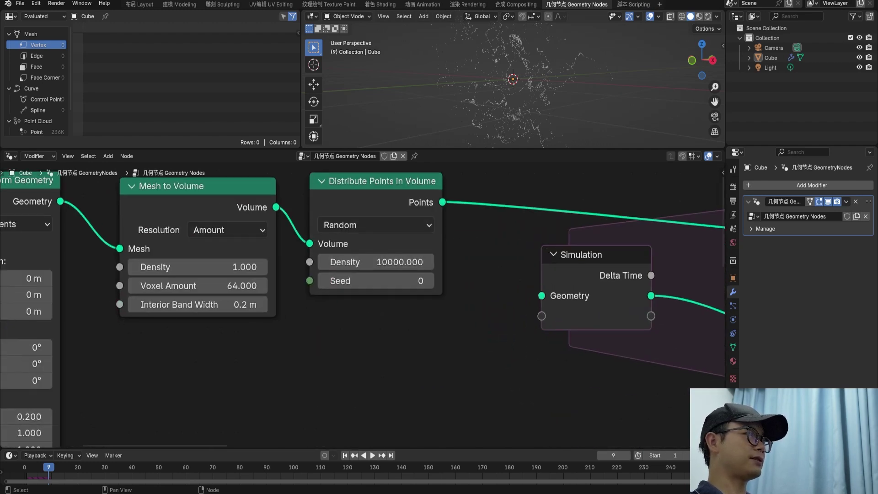
middle_click_drag(602, 307, 584, 309)
left_click_drag(291, 283, 274, 356)
type("sce")
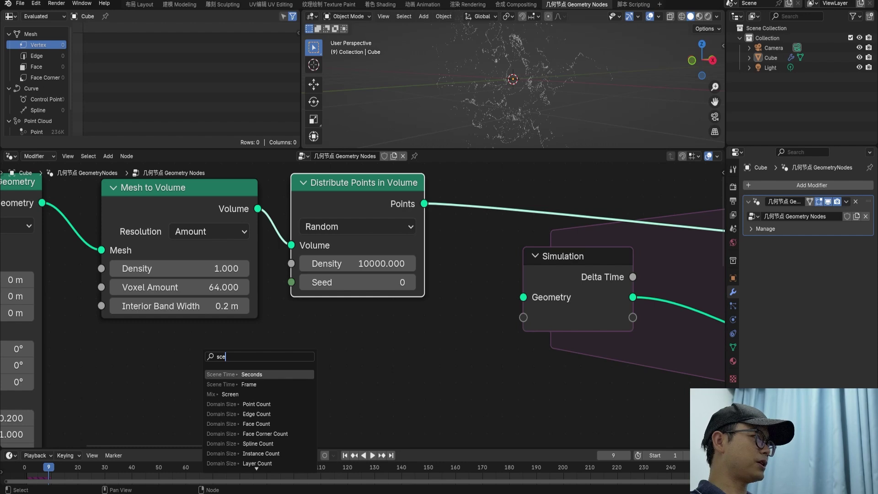
key("Return")
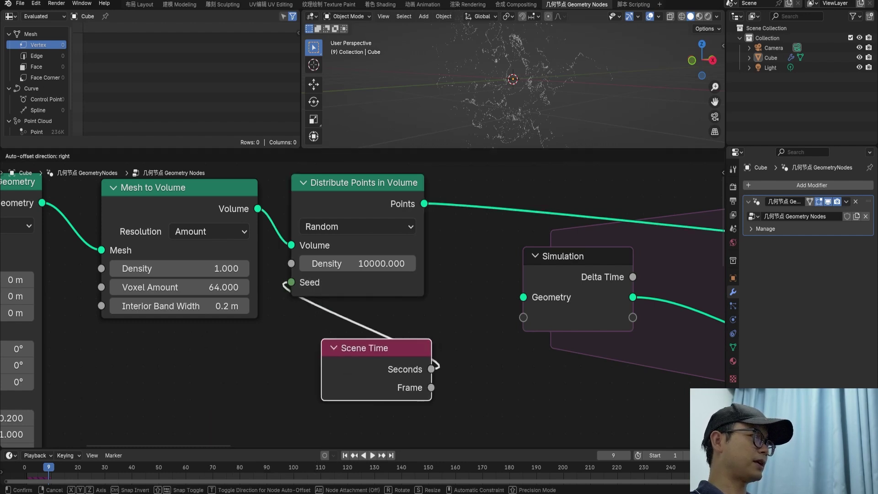
left_click(365, 192)
- Rewind and play the simulation briefly, stop it, and examine the particles from another angle
scroll(362, 304, "down", 10)
middle_click_drag(441, 320, 144, 280)
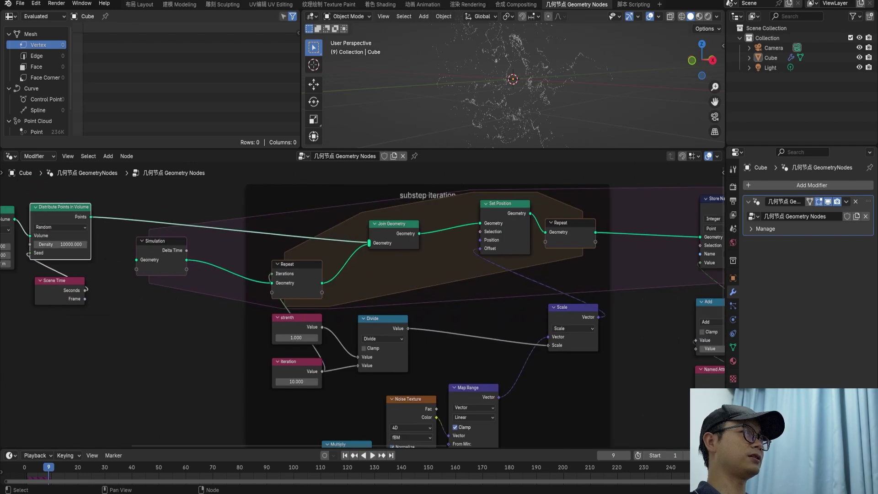
scroll(364, 309, "down", 1)
left_click_drag(32, 468, 23, 467)
key("space")
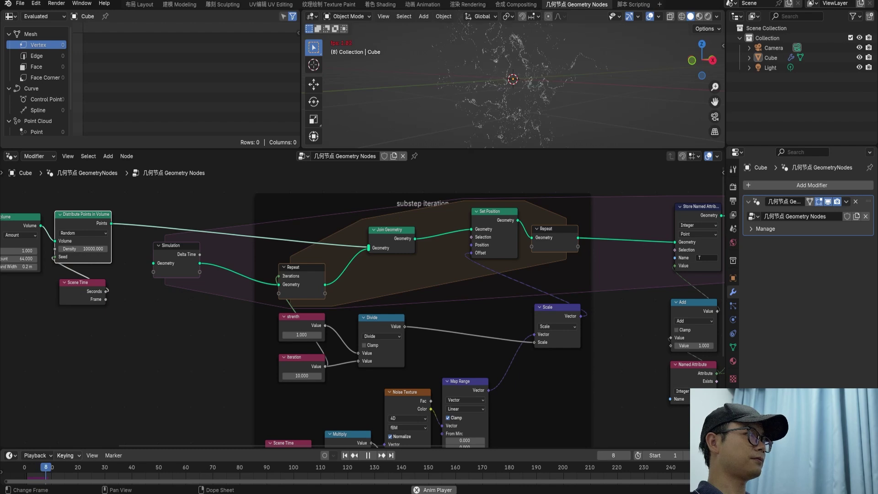
key("space")
scroll(362, 306, "down", 5)
middle_click_drag(477, 313, 248, 297)
middle_click_drag(513, 82, 541, 63)
scroll(363, 305, "down", 4)
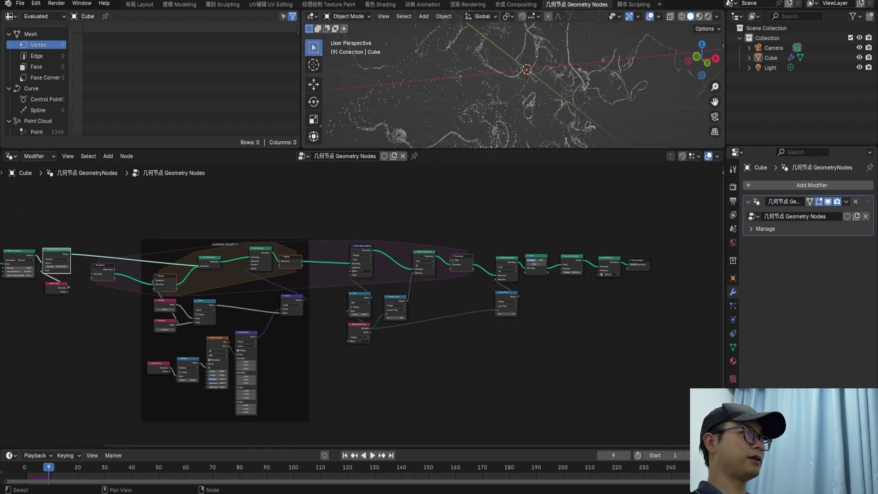
- Move Group Output further along and insert a Store Named Attribute node between Set Point Radius and Set Material
middle_click_drag(477, 305, 414, 305)
scroll(363, 305, "up", 4)
left_click_drag(656, 245, 706, 246)
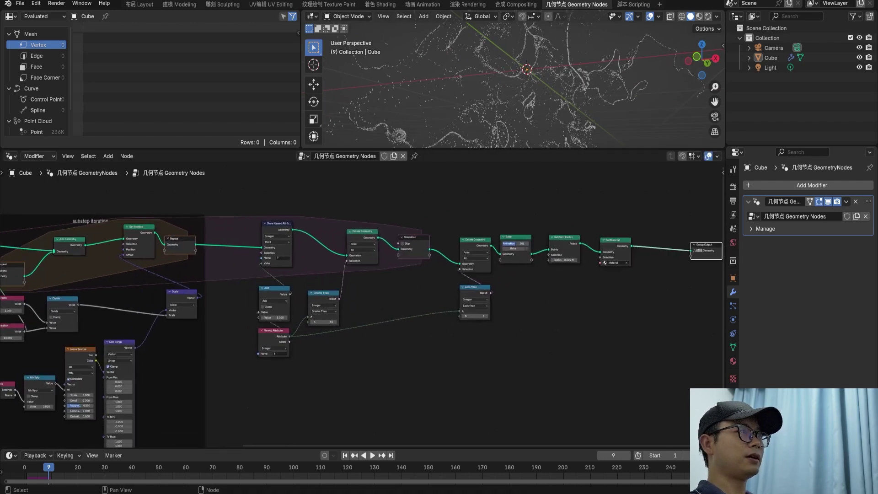
scroll(690, 255, "up", 1)
key("shift+a")
type("store")
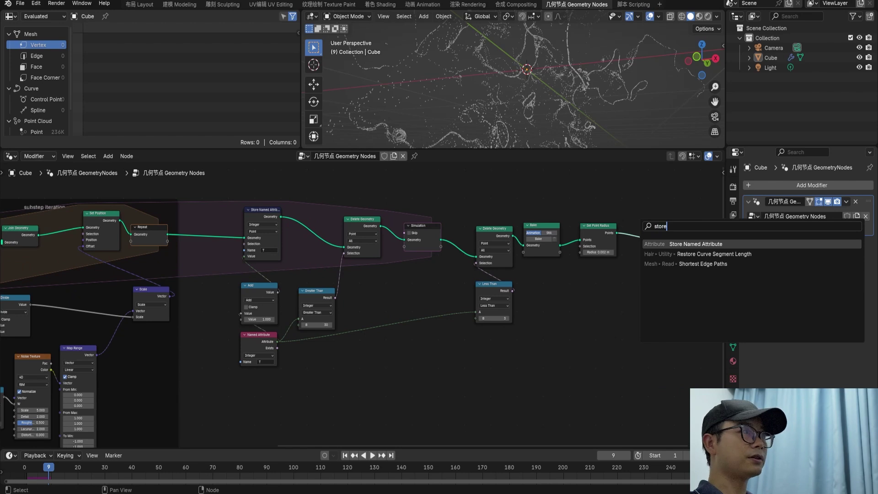
key("Return")
left_click(651, 251)
scroll(566, 318, "up", 3)
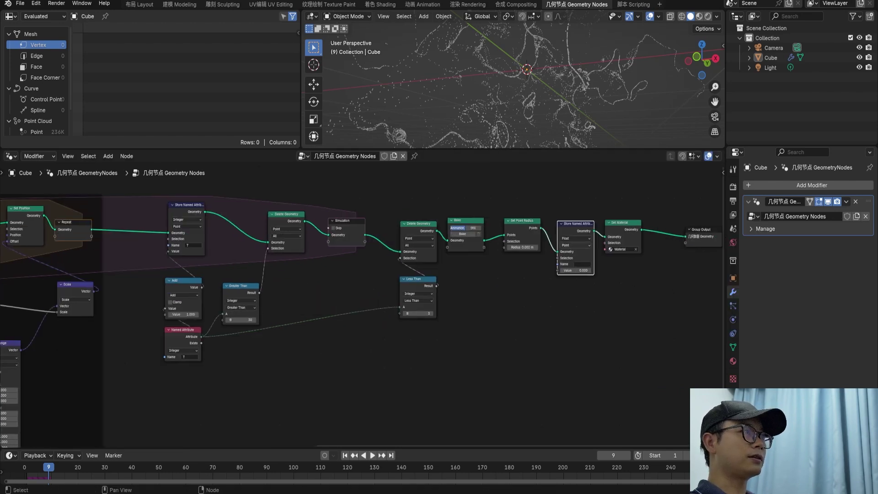
- Set the new Store Named Attribute node's data type to Vector and its attribute name to v
left_click(700, 198)
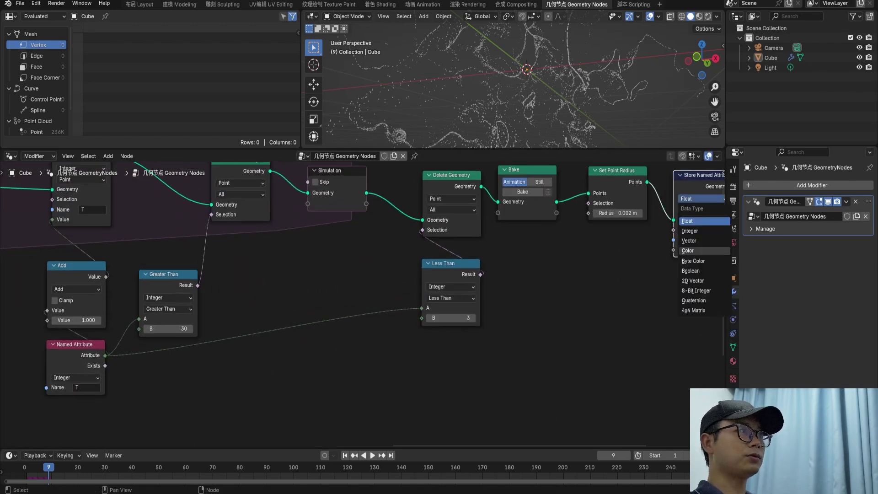
left_click(691, 241)
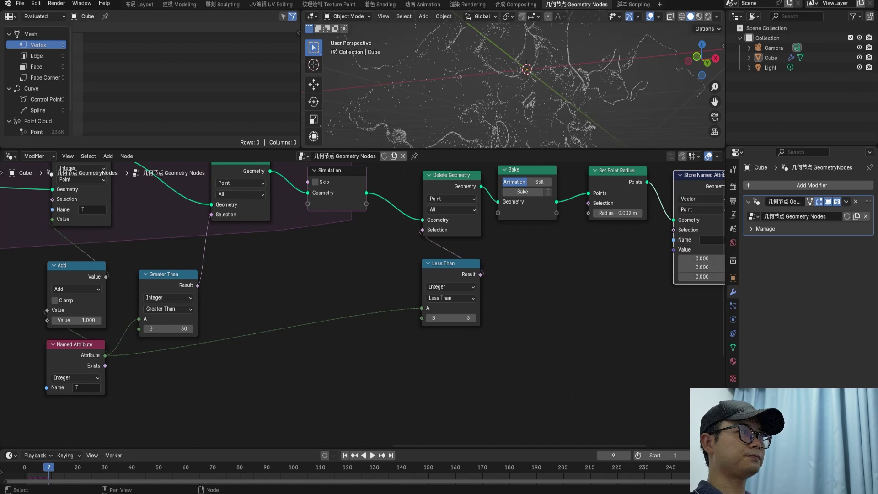
left_click(711, 240)
type("v")
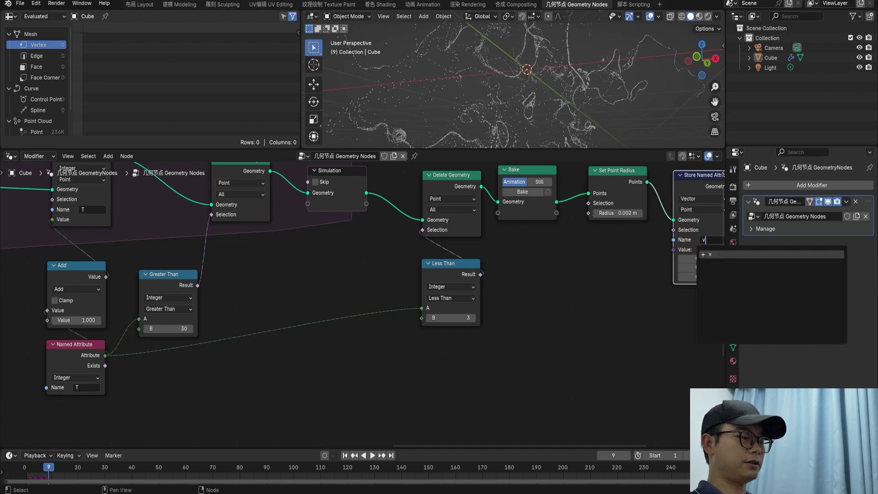
key("Return")
- Link the Scale node's Vector output in the substep iteration frame to the v attribute's Value
scroll(363, 305, "down", 6)
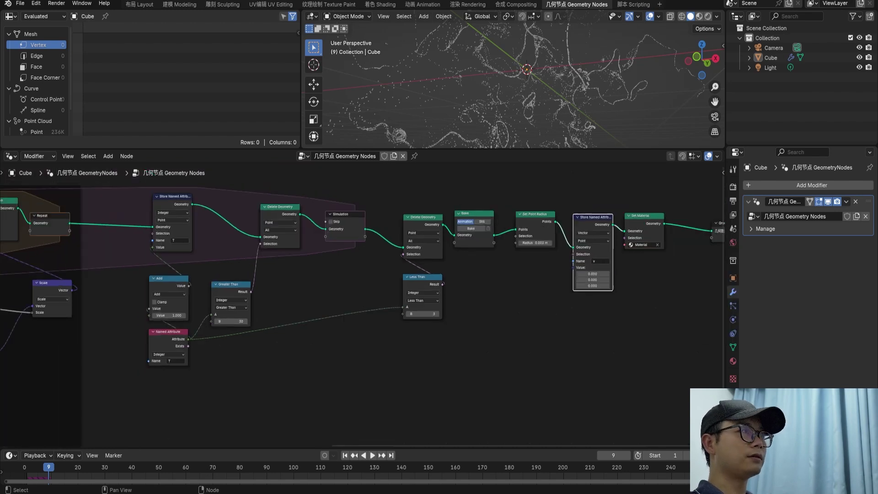
middle_click_drag(363, 304, 427, 304)
left_click_drag(162, 293, 270, 305)
left_click_drag(206, 300, 622, 273)
middle_click_drag(457, 302, 428, 298)
scroll(363, 306, "down", 3)
scroll(370, 302, "up", 5)
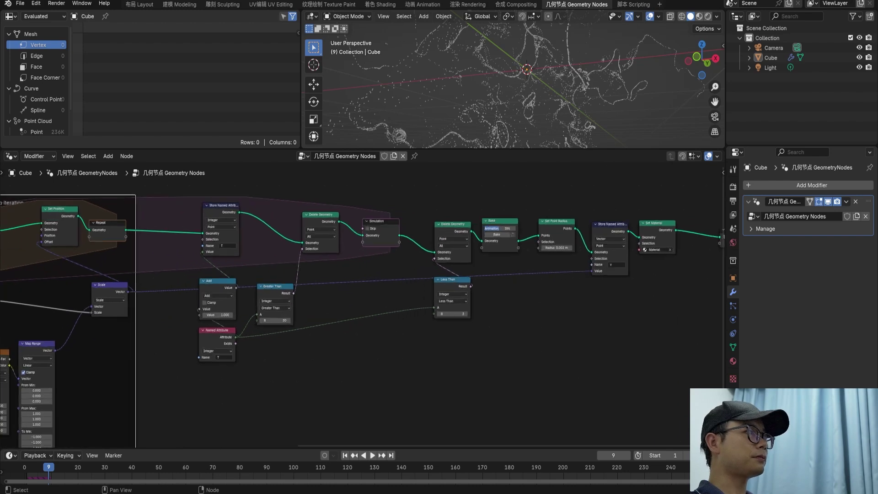
- Insert a Math node on the link into the v attribute's Value and set its operation to Multiply
key("shift+a")
type("mat")
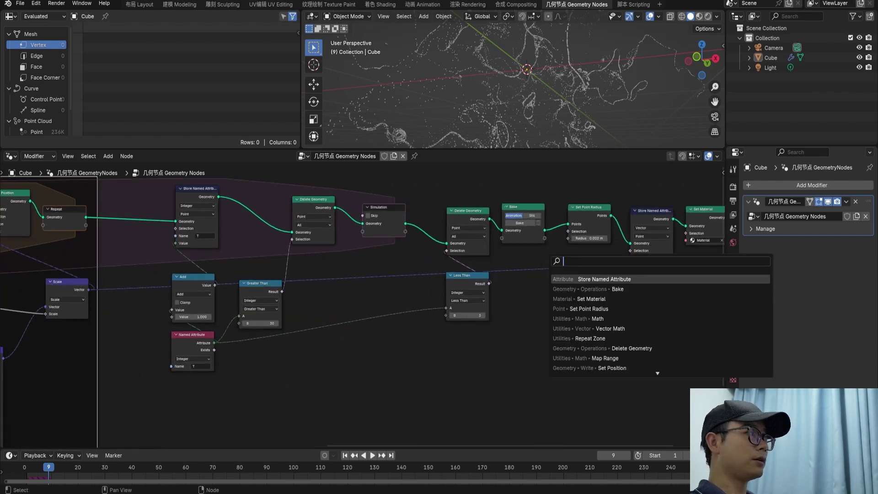
type("h")
key("Return")
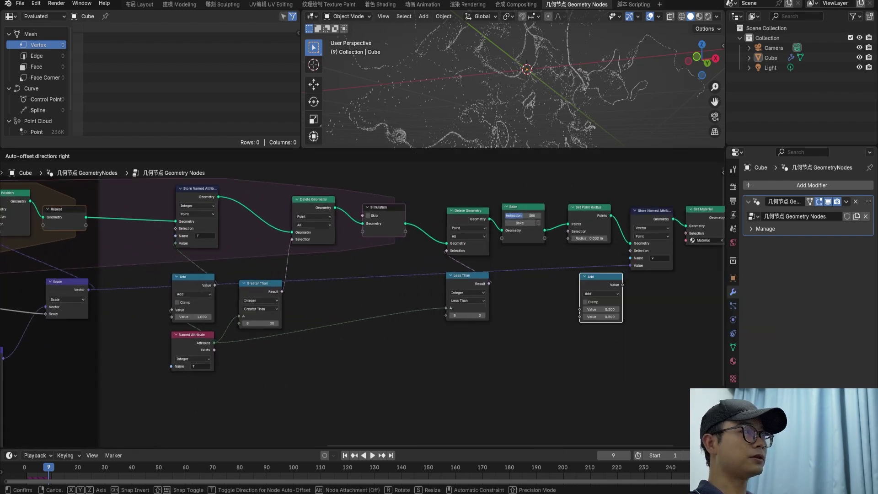
left_click(556, 262)
scroll(363, 305, "up", 3)
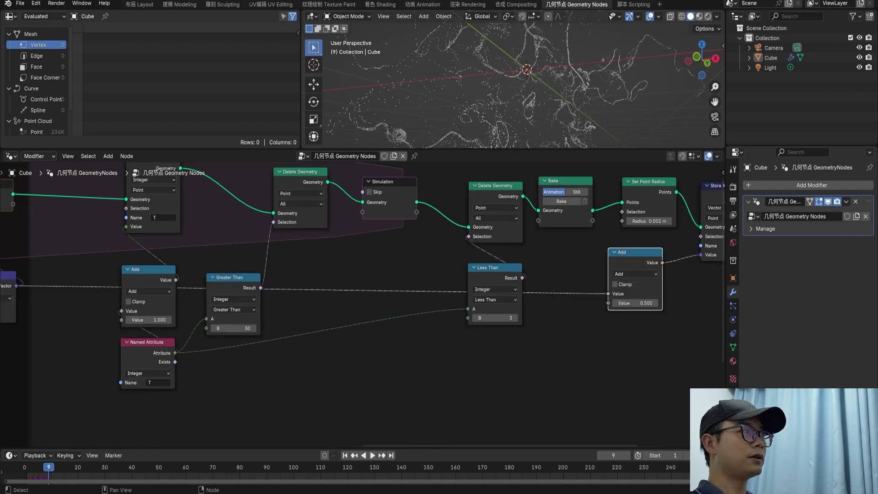
left_click(636, 274)
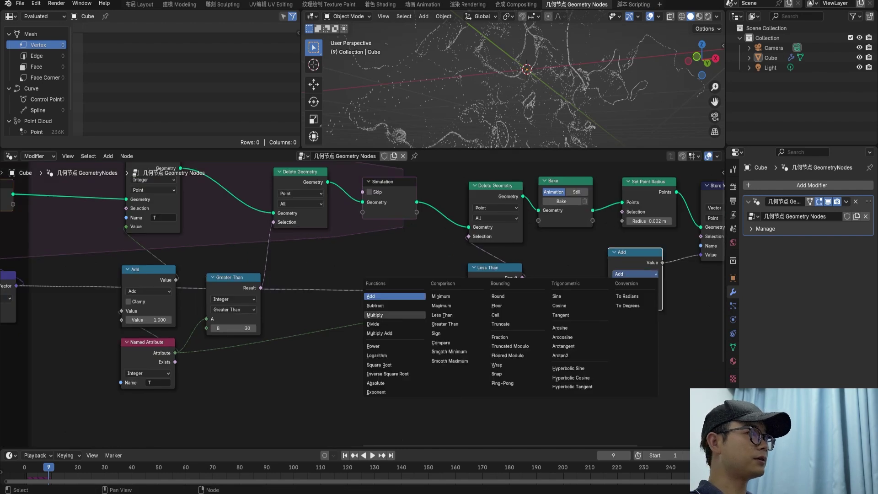
left_click(374, 314)
- Link the iteration value node to the Less Than node's B input
scroll(368, 309, "down", 4)
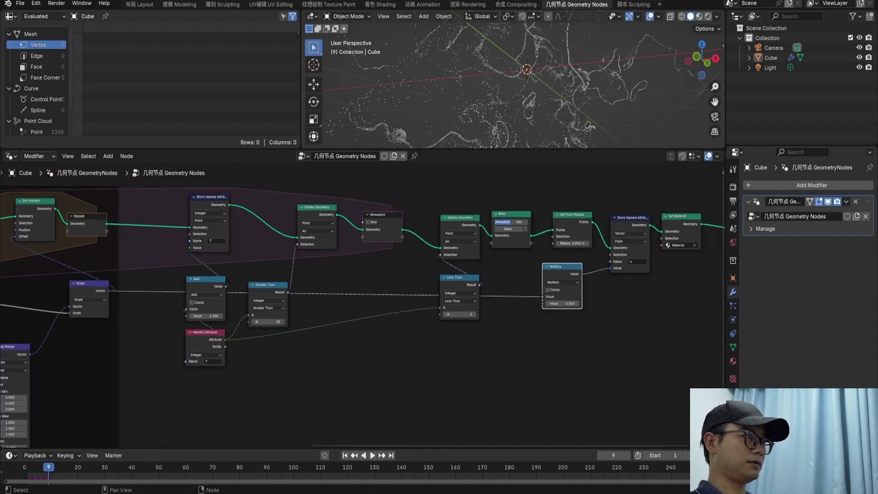
middle_click_drag(368, 309, 541, 312)
left_click_drag(64, 335, 617, 315)
scroll(361, 311, "up", 1)
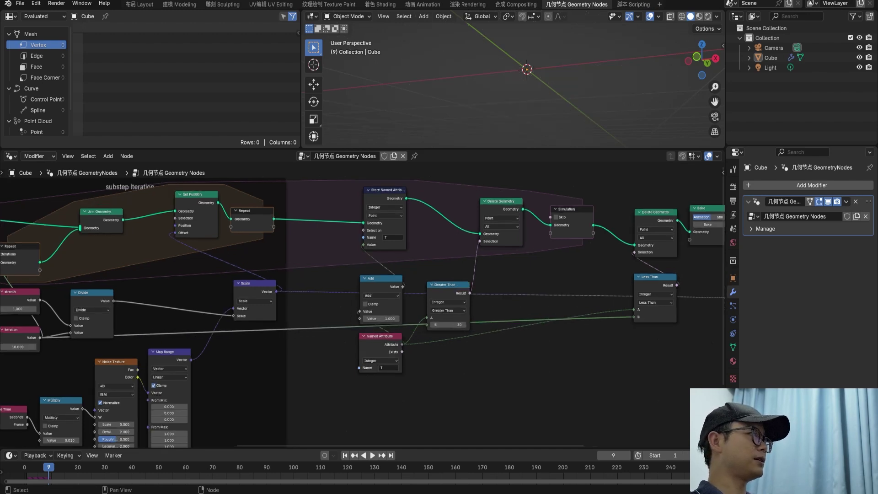
middle_click_drag(361, 311, 369, 310)
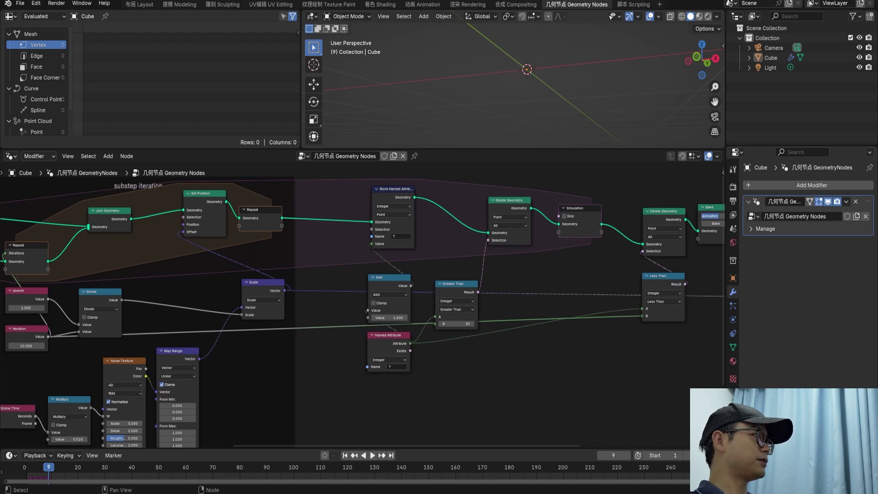
- Cut the link running from the iteration value into the Less Than node's B input
scroll(364, 311, "up", 1)
middle_click_drag(549, 311, 280, 283)
scroll(342, 279, "up", 2)
middle_click_drag(343, 279, 240, 300)
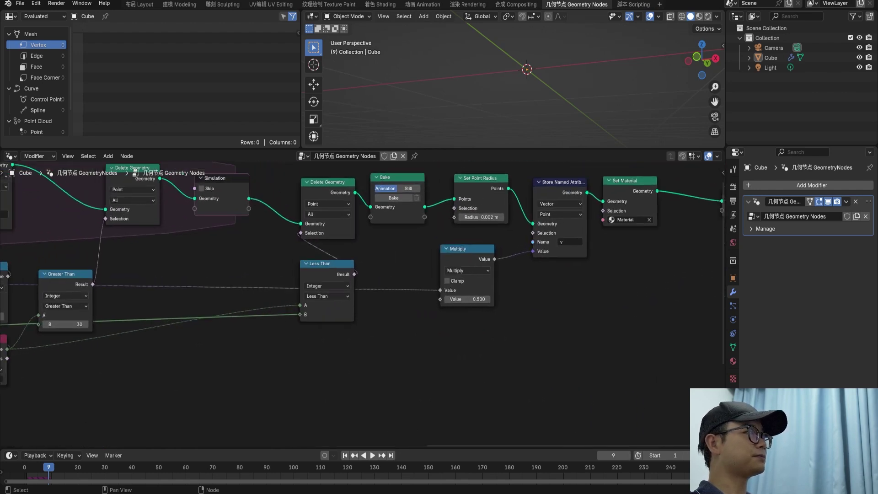
scroll(371, 309, "up", 1)
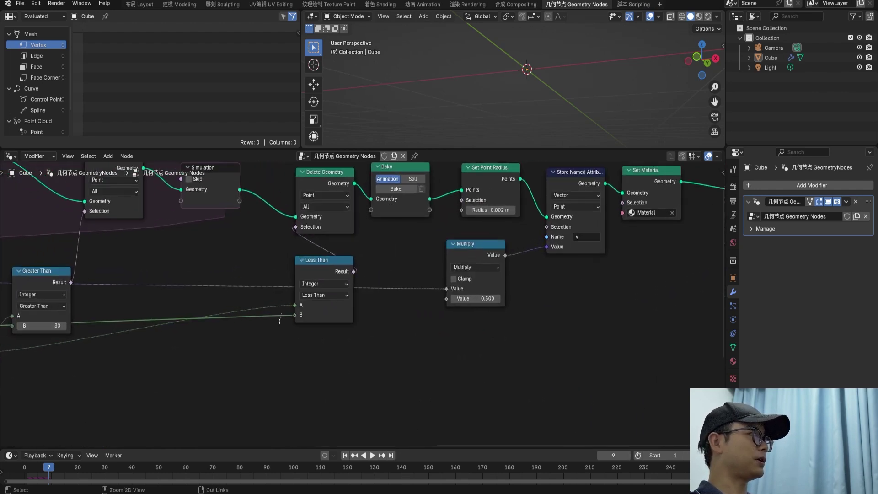
right_click_drag(280, 323, 282, 311, "ctrl")
scroll(368, 311, "down", 10)
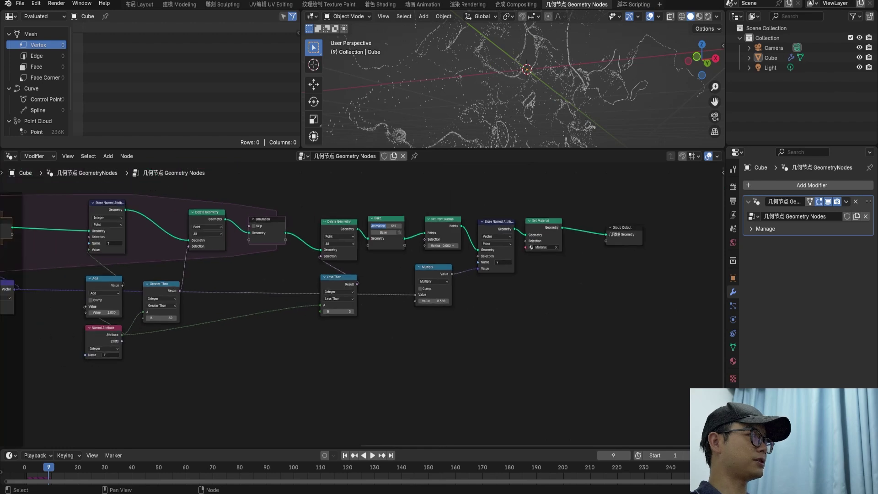
- Link the iteration value node's output to the second Value input of the Multiply node feeding the v attribute
middle_click_drag(368, 312, 431, 328)
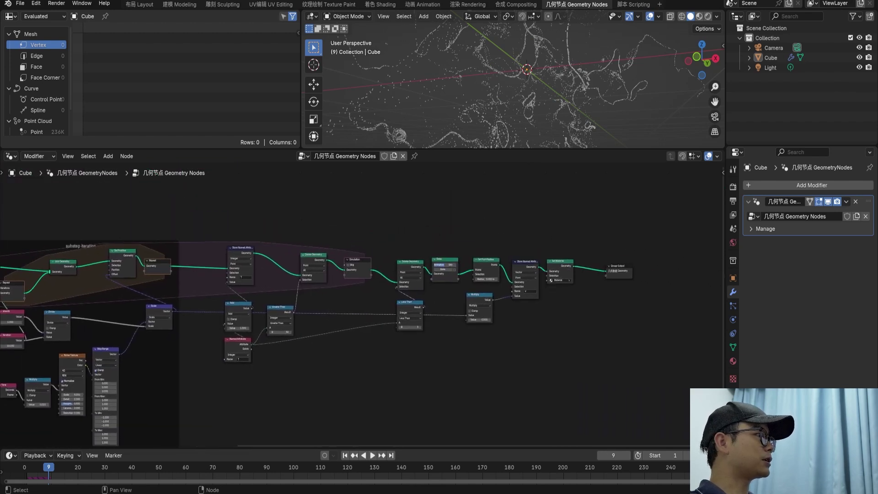
left_click_drag(24, 340, 466, 319)
scroll(595, 267, "up", 4)
- Line up the Multiply node directly beneath the Set Point Radius node and save the file
key("g")
left_click(355, 330)
key("ctrl+s")
left_click_drag(354, 330, 341, 331)
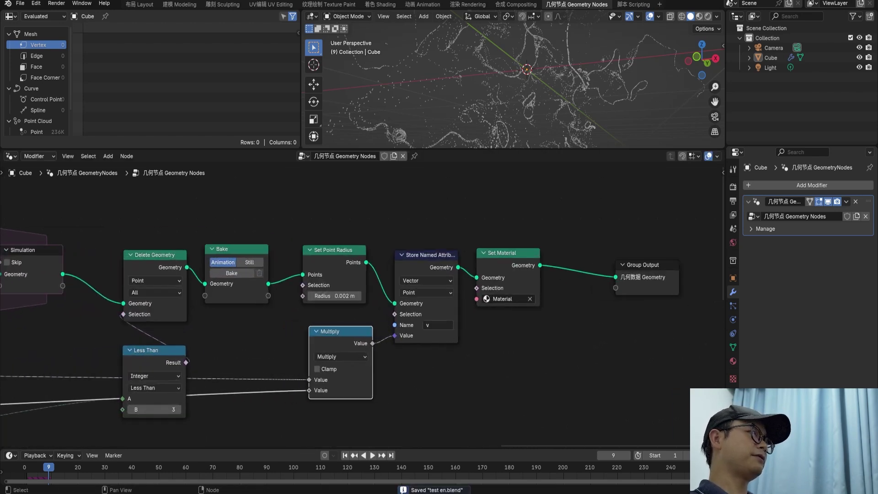
key("g")
key("Return")
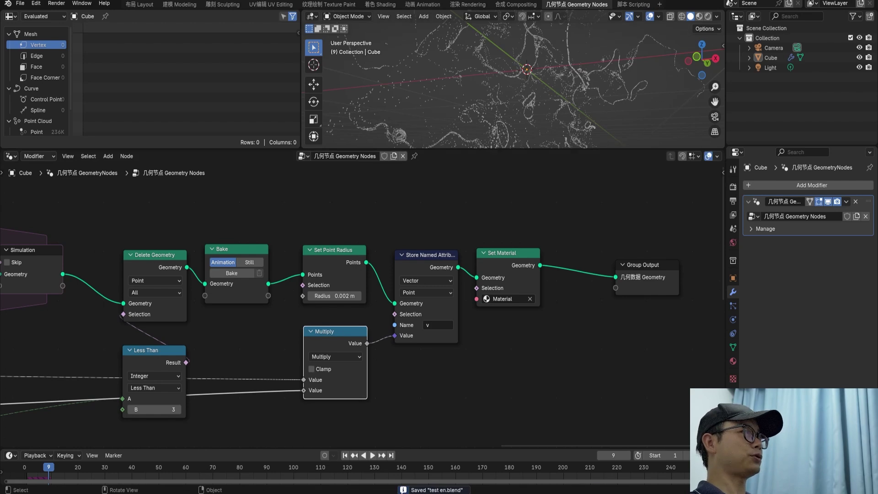
middle_click_drag(526, 82, 548, 116)
key("ctrl+s")
- Move the simulation zone's Delete Geometry node closer to the Store Named Attribute node that writes T
scroll(535, 270, "down", 3)
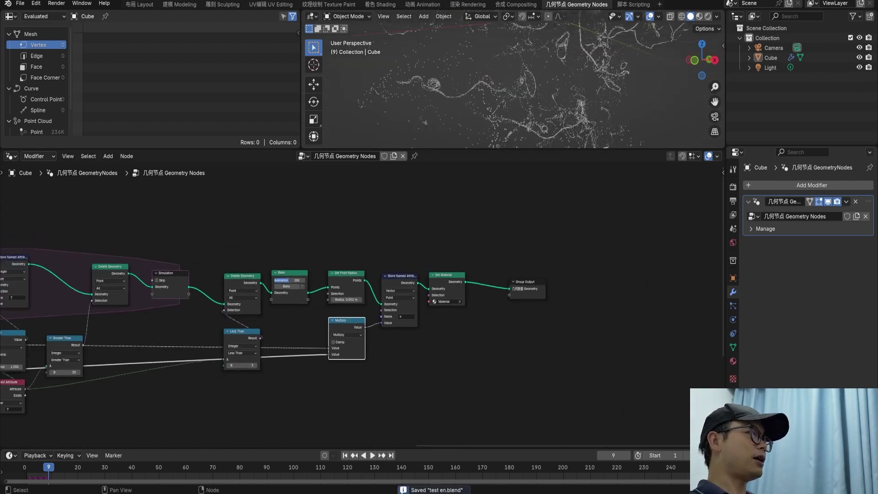
scroll(362, 305, "up", 2)
scroll(362, 304, "down", 4)
middle_click_drag(362, 304, 523, 262)
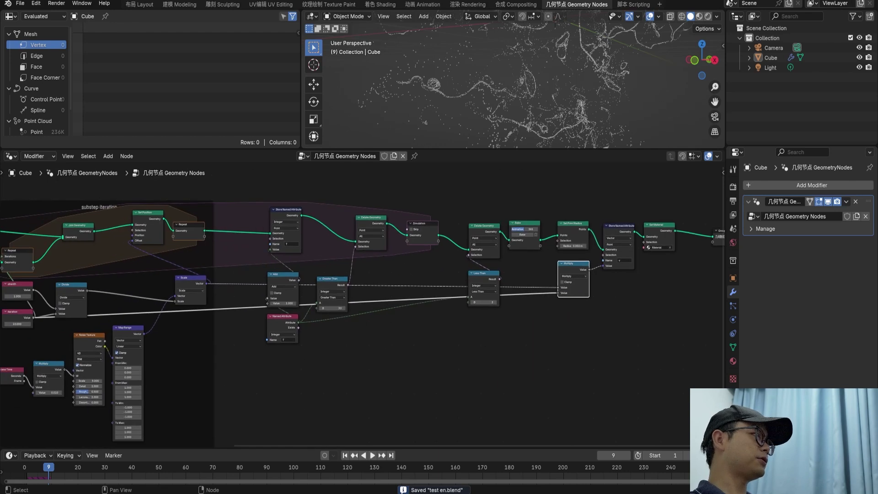
scroll(362, 305, "up", 3)
left_click_drag(374, 196, 314, 191)
left_click_drag(327, 373, 249, 184)
scroll(248, 184, "down", 2)
- Nudge the Bake node so it sits evenly between the Delete Geometry and Set Point Radius nodes
middle_click_drag(550, 210, 431, 211)
scroll(431, 211, "up", 3)
left_click(433, 195)
left_click_drag(433, 194, 436, 194)
scroll(412, 277, "up", 1)
scroll(383, 294, "up", 1)
middle_click_drag(412, 276, 356, 317)
scroll(364, 304, "up", 1)
- Move the Multiply node down below the Store Named Attribute node that stores v
left_click(487, 202)
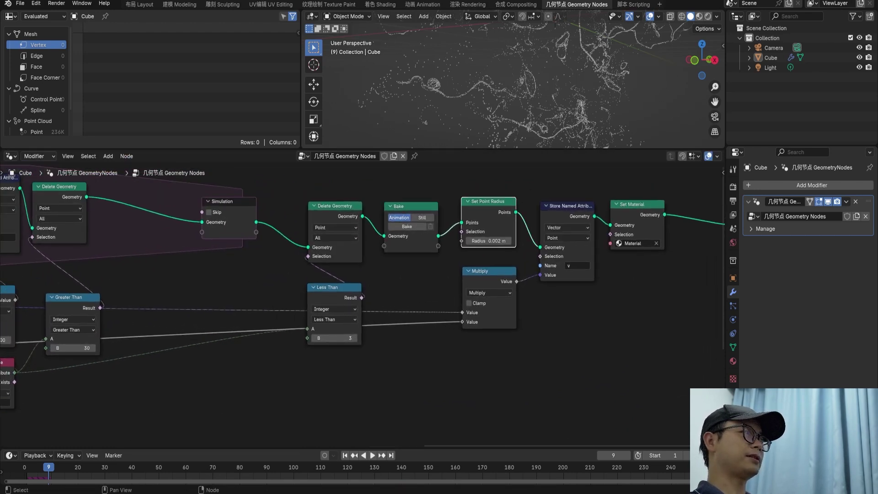
left_click_drag(484, 271, 571, 353)
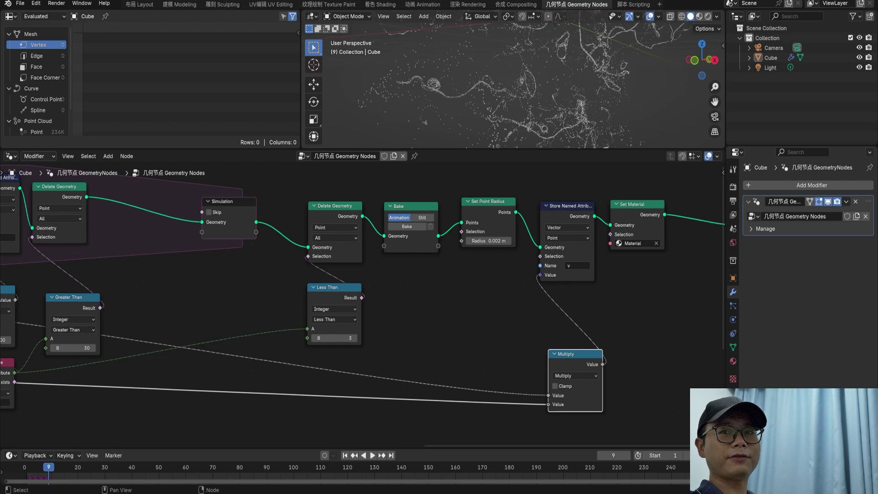
scroll(364, 304, "down", 1)
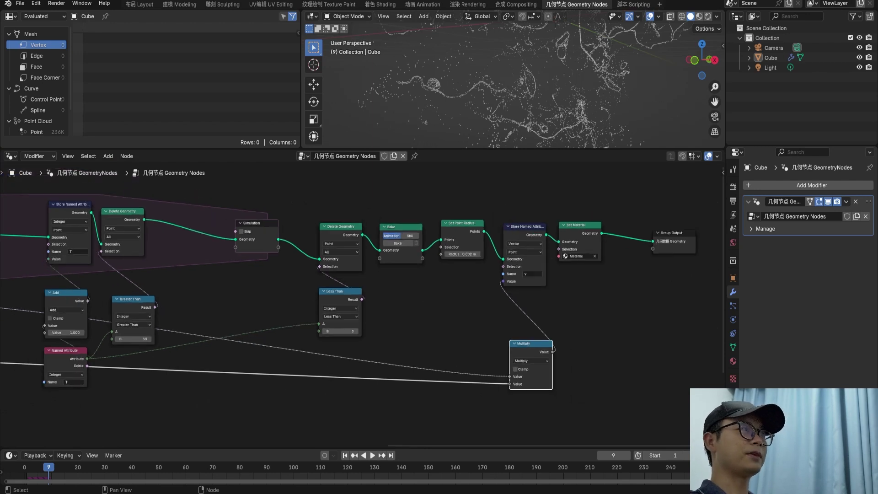